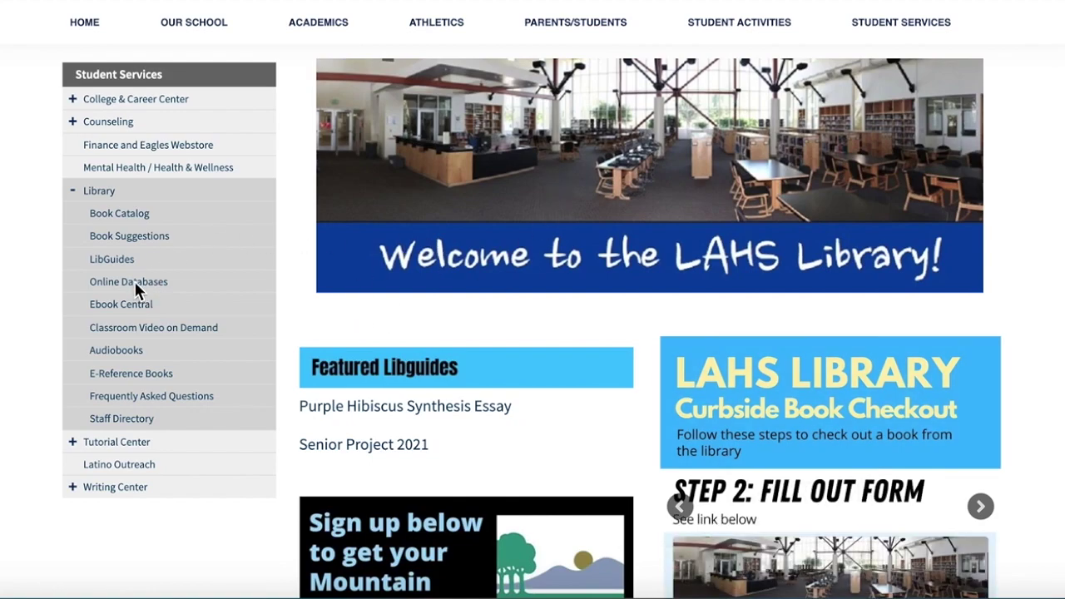
Step: Open the library's Online Databases guide and scroll to the 'A Controversial Issue?' databases
click(136, 284)
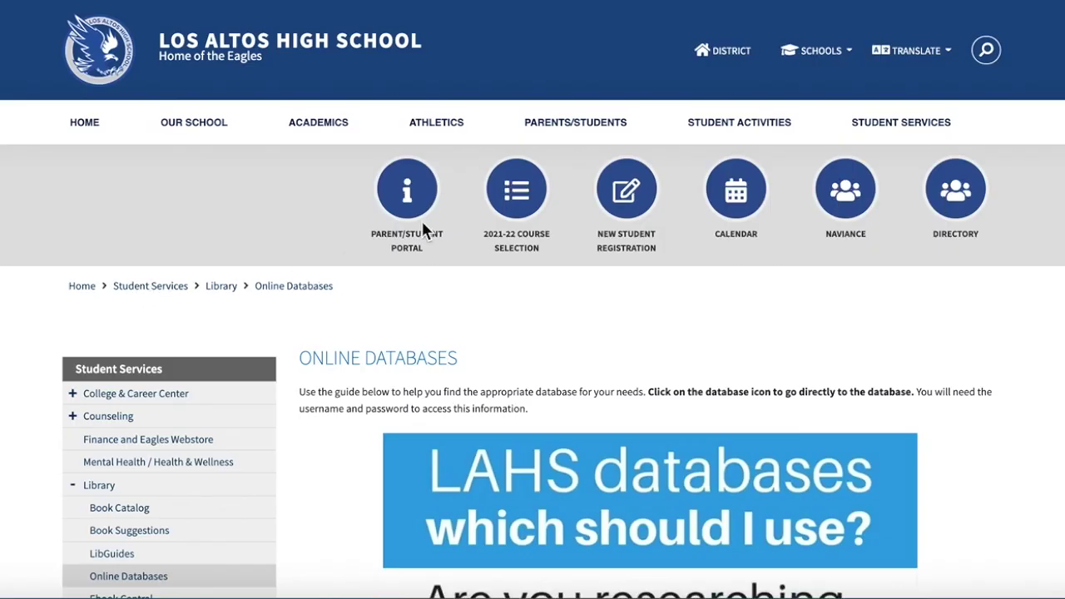
scroll(476, 141, down, 4)
scroll(477, 143, down, 4)
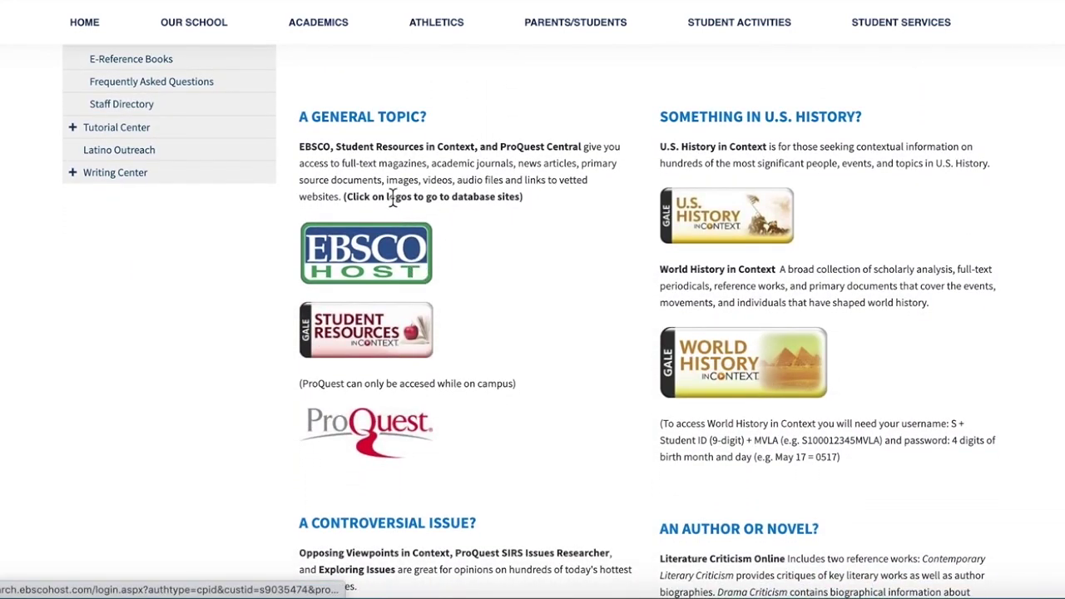
scroll(400, 183, up, 8)
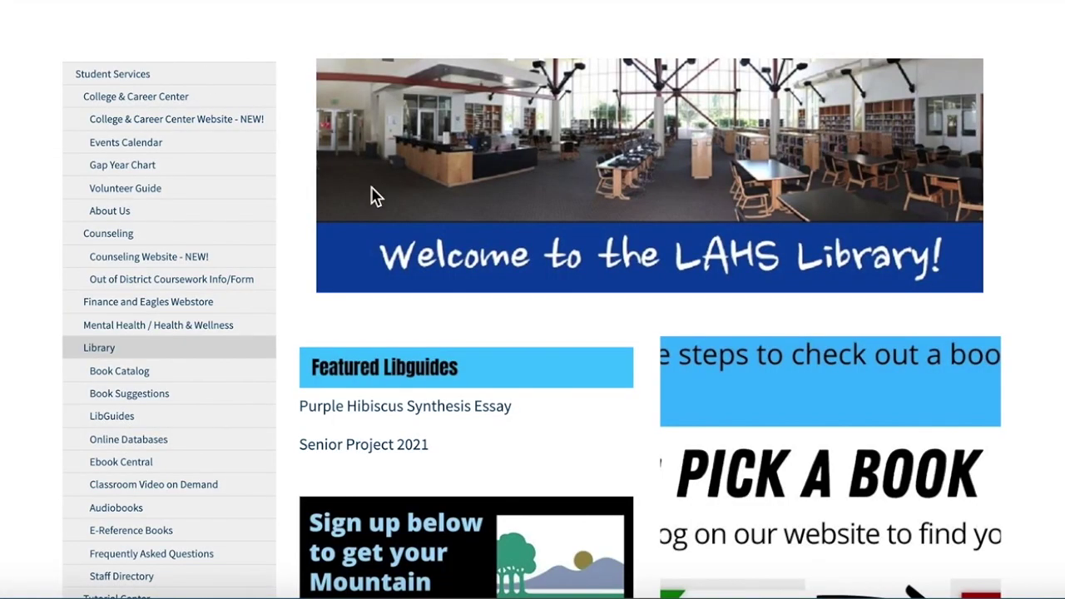
scroll(362, 169, down, 7)
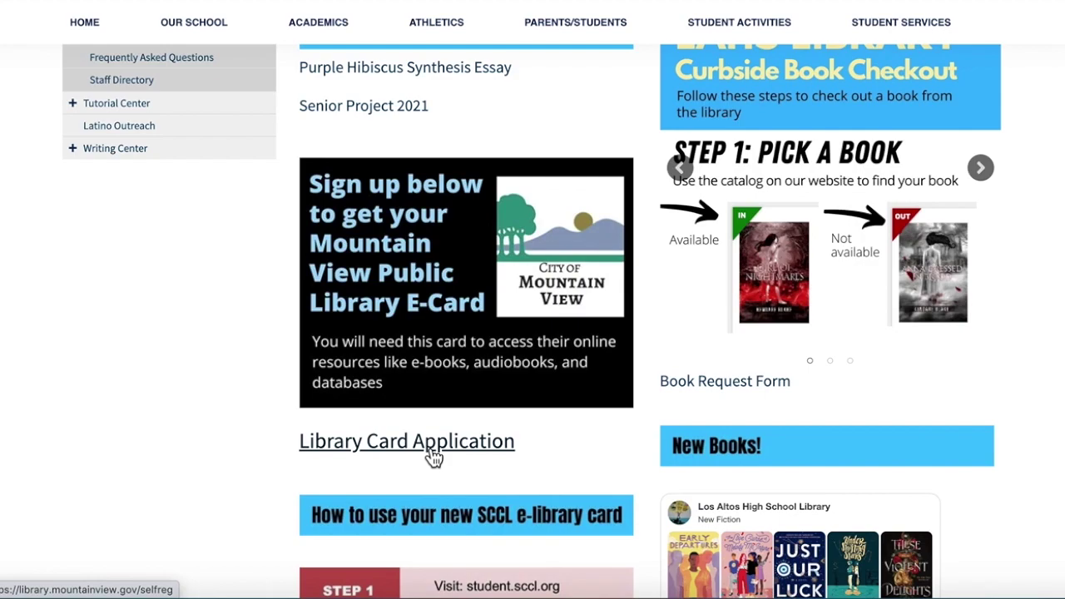
scroll(434, 456, up, 5)
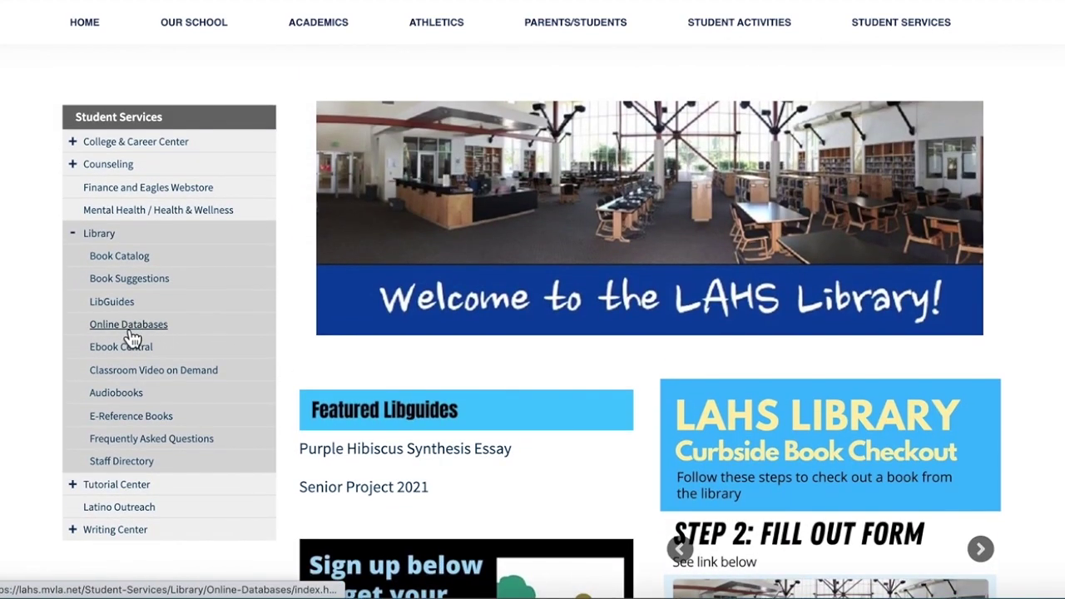
click(129, 326)
scroll(514, 269, down, 10)
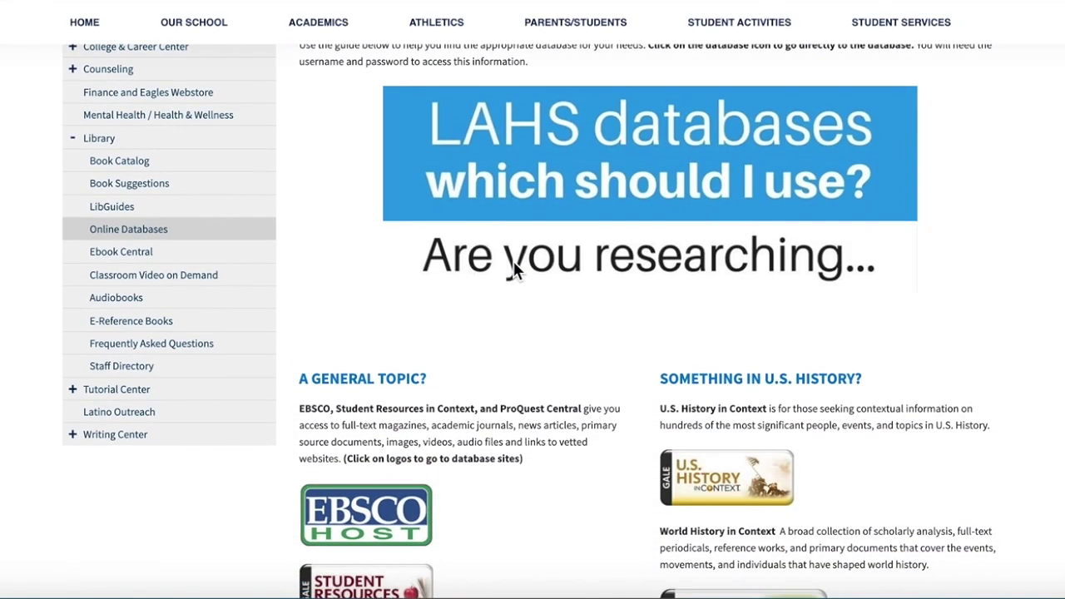
scroll(513, 265, down, 2)
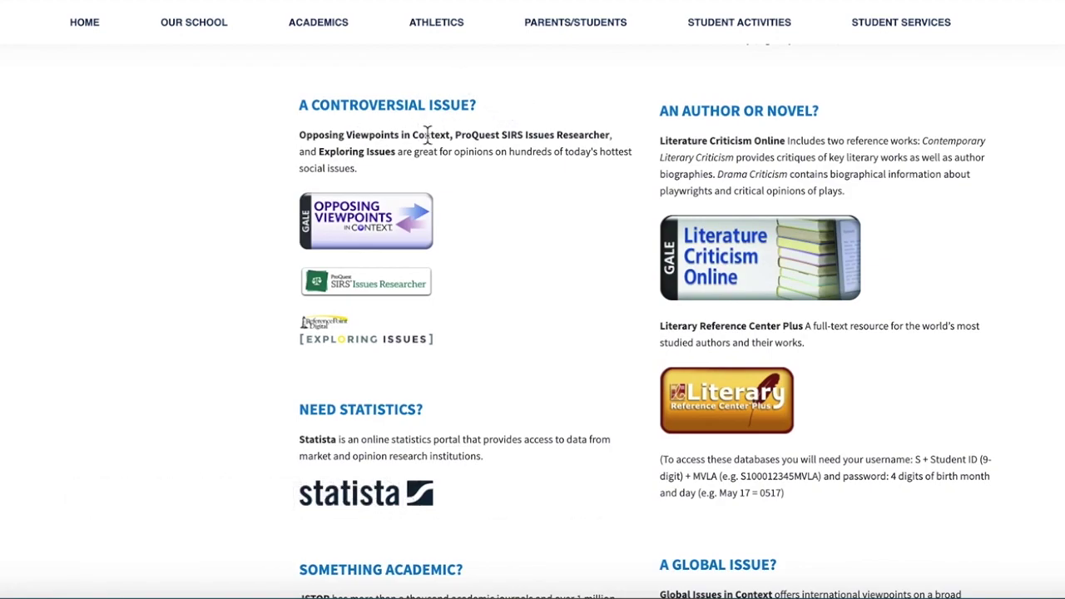
Step: Open SIRS Issues Researcher and sign in through the library with the school's saved ProQuest account
click(388, 285)
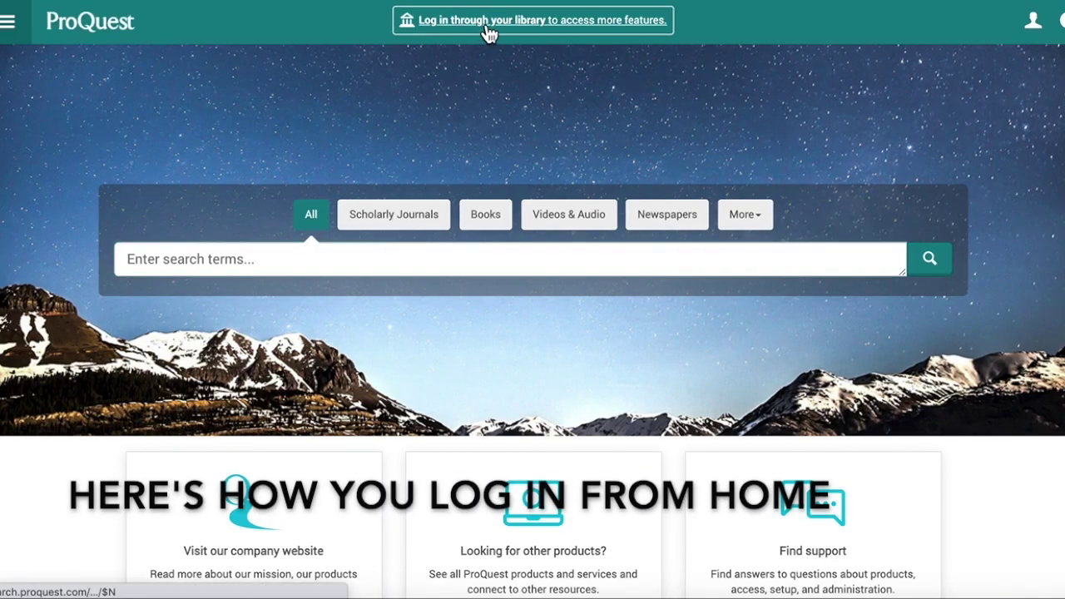
click(488, 31)
click(508, 240)
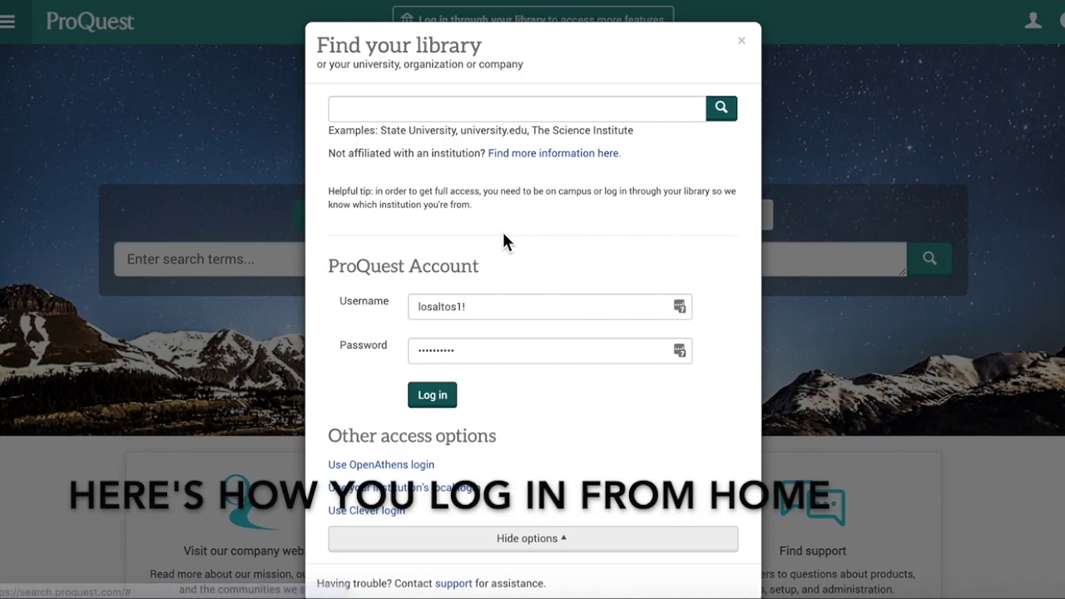
click(435, 398)
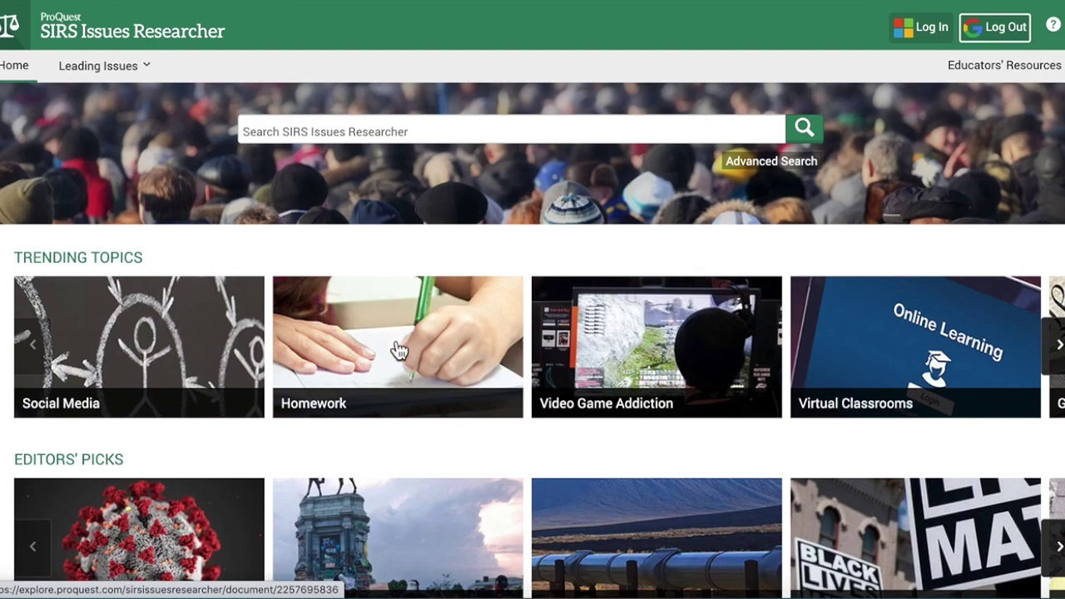
Step: Search SIRS Issues Researcher for 'homeschooling', correcting the misspelled term first
scroll(447, 400, down, 3)
scroll(447, 400, down, 5)
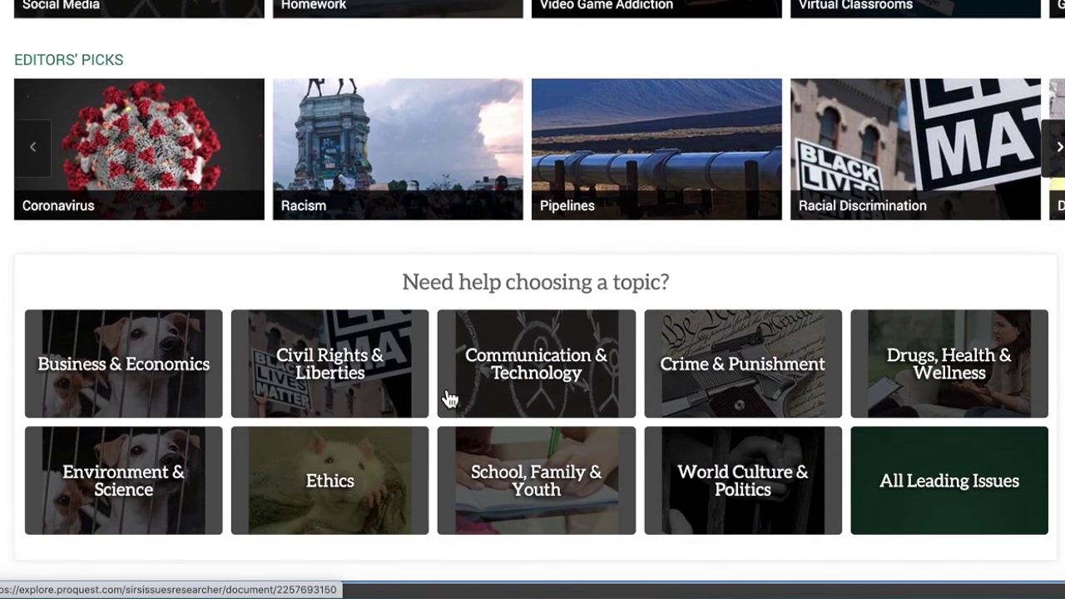
scroll(447, 398, up, 4)
scroll(447, 398, up, 4)
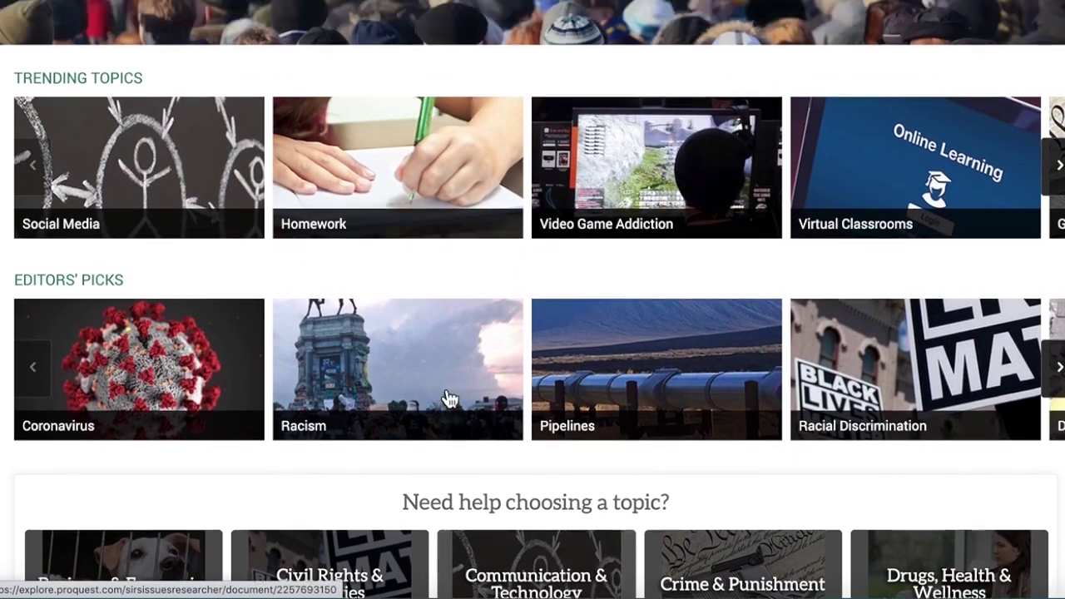
click(348, 130)
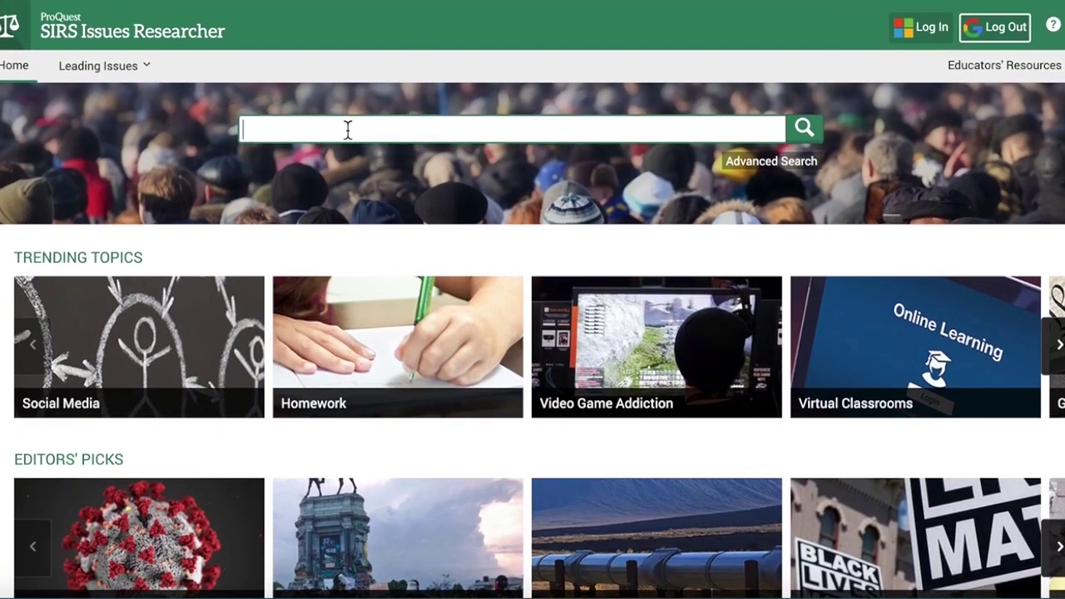
text(homescholl)
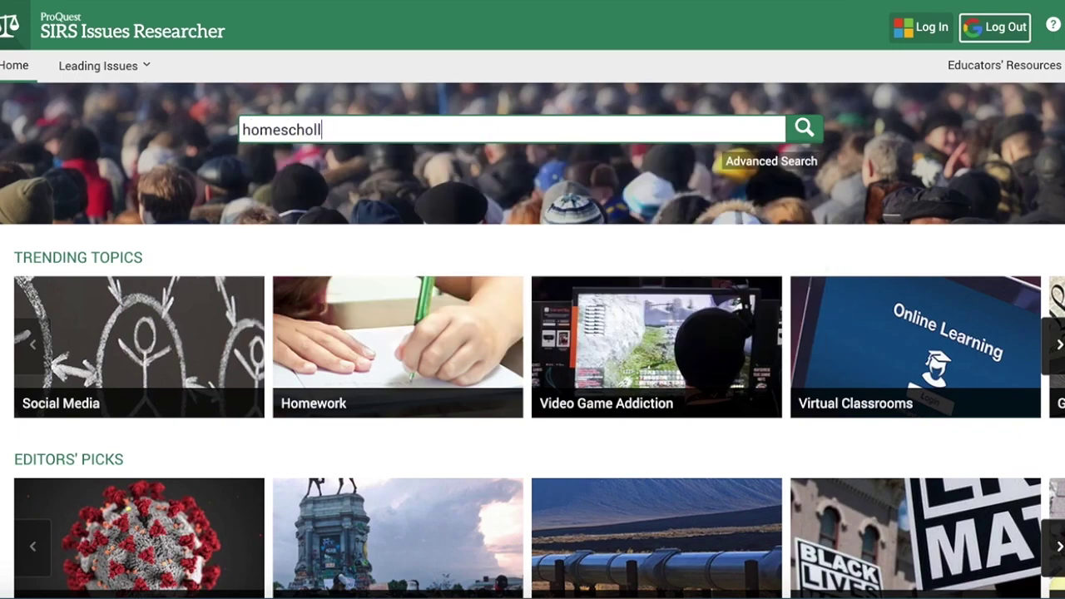
key(BackSpace)
key(BackSpace)
text(oling)
key(Return)
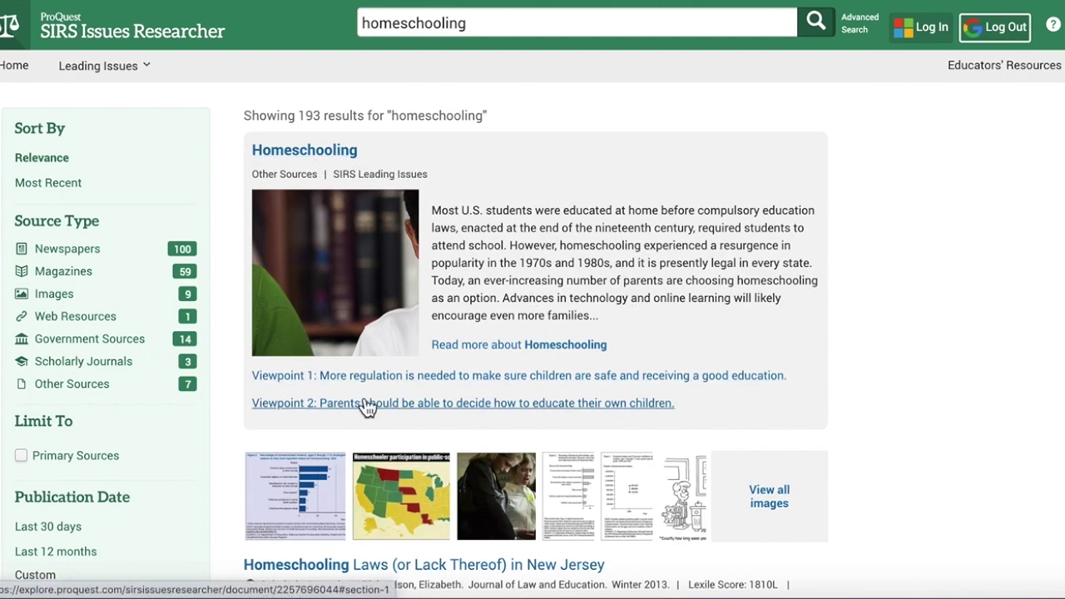
Step: Scroll through the 193 homeschooling results
scroll(478, 316, down, 7)
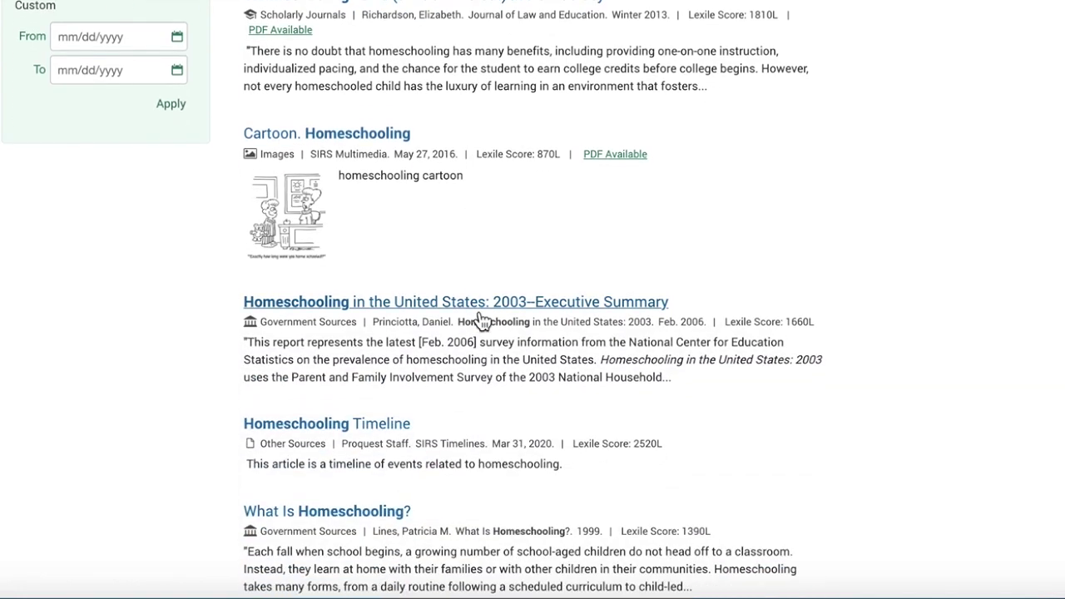
scroll(481, 321, down, 6)
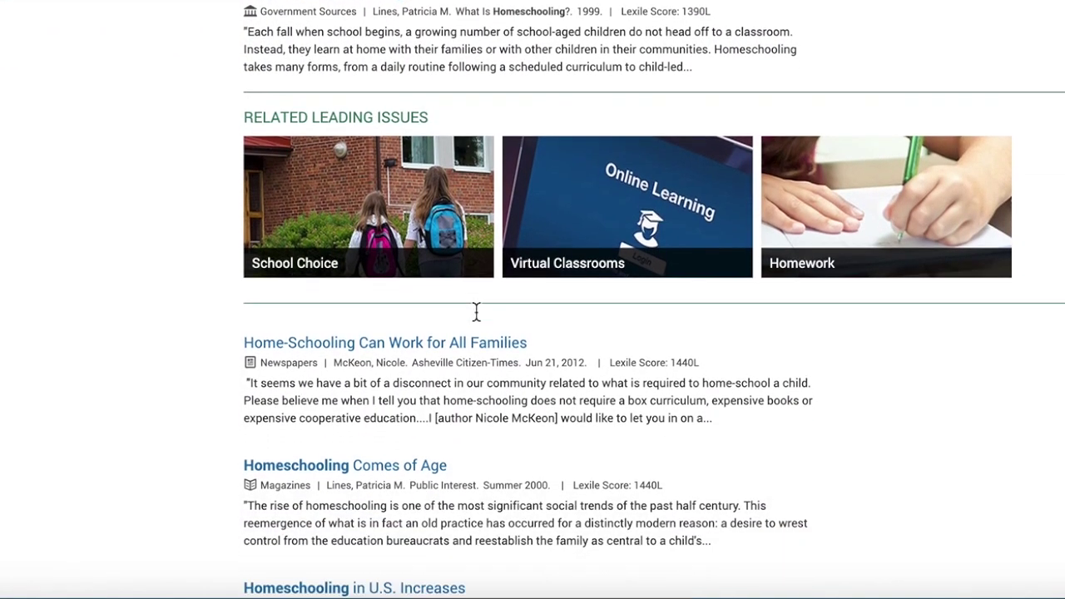
scroll(476, 312, down, 1)
scroll(476, 315, up, 9)
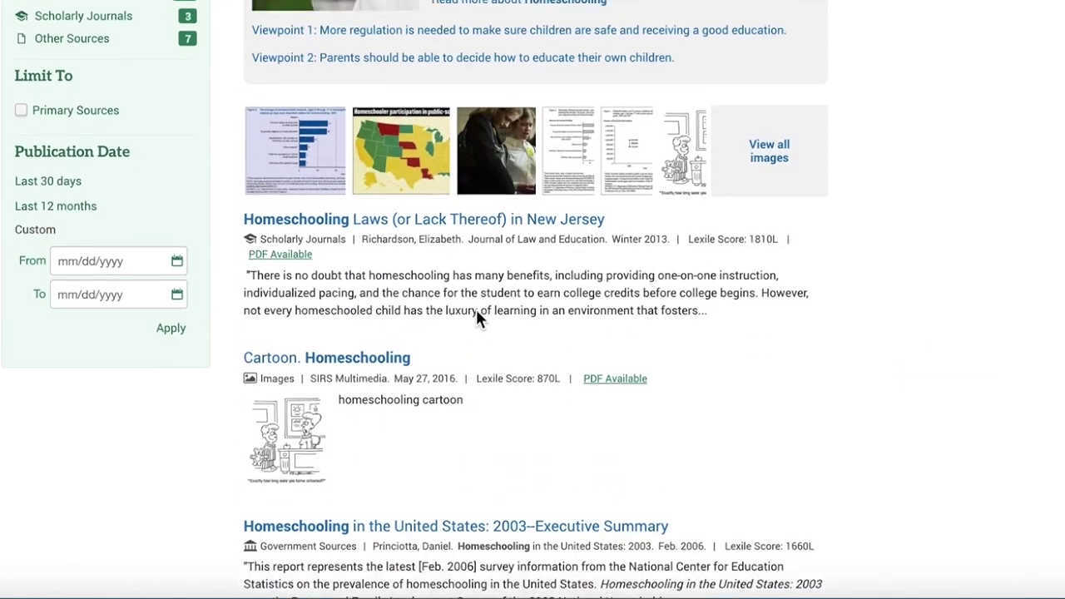
scroll(476, 312, up, 4)
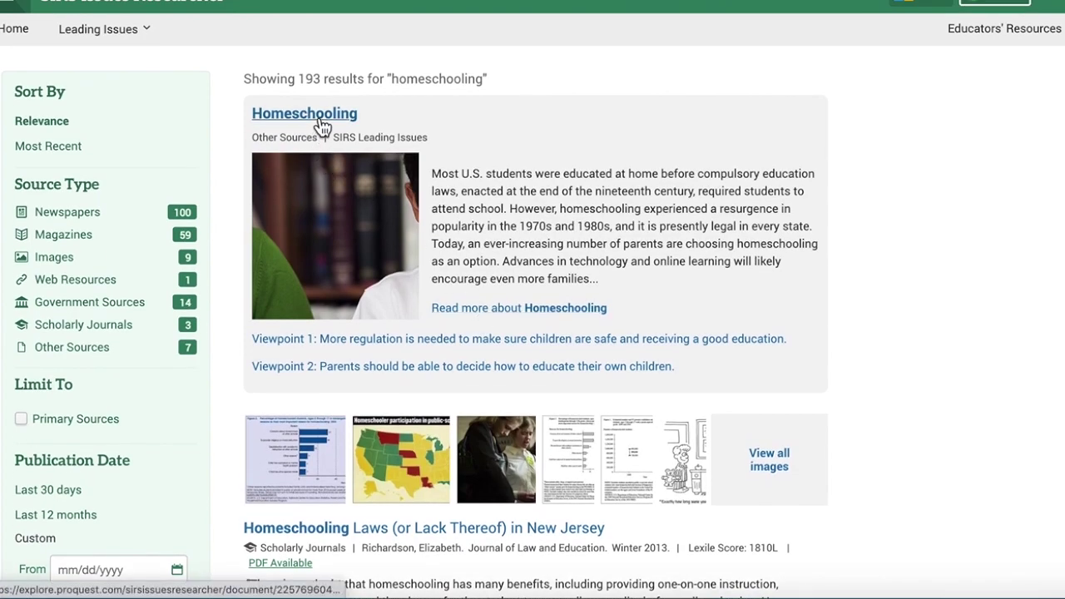
Step: Open the Homeschooling overview and read through its viewpoints, critical questions and timeline
click(321, 116)
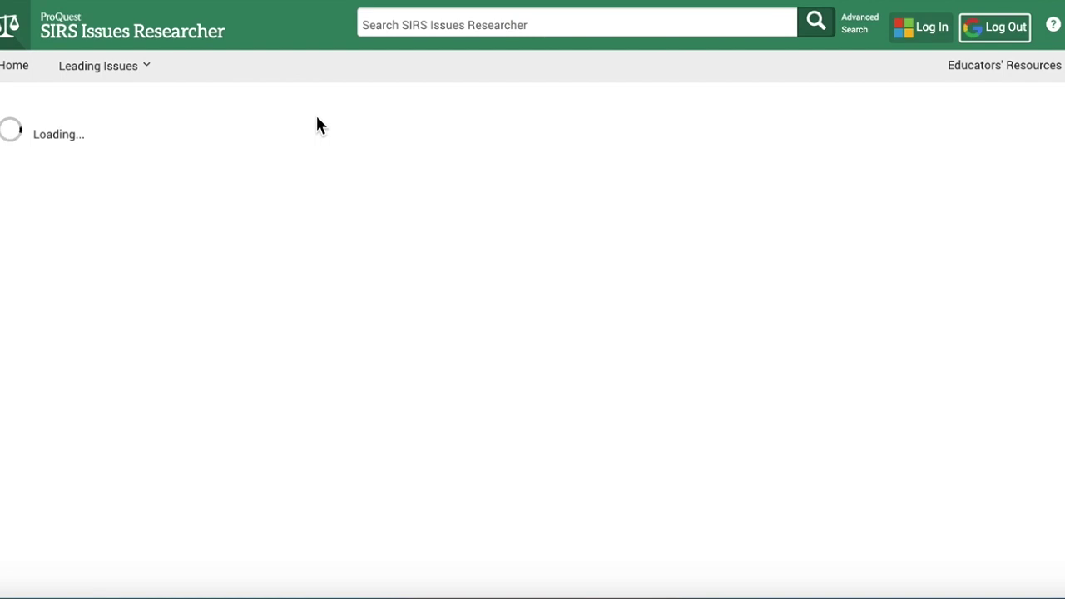
scroll(317, 121, down, 4)
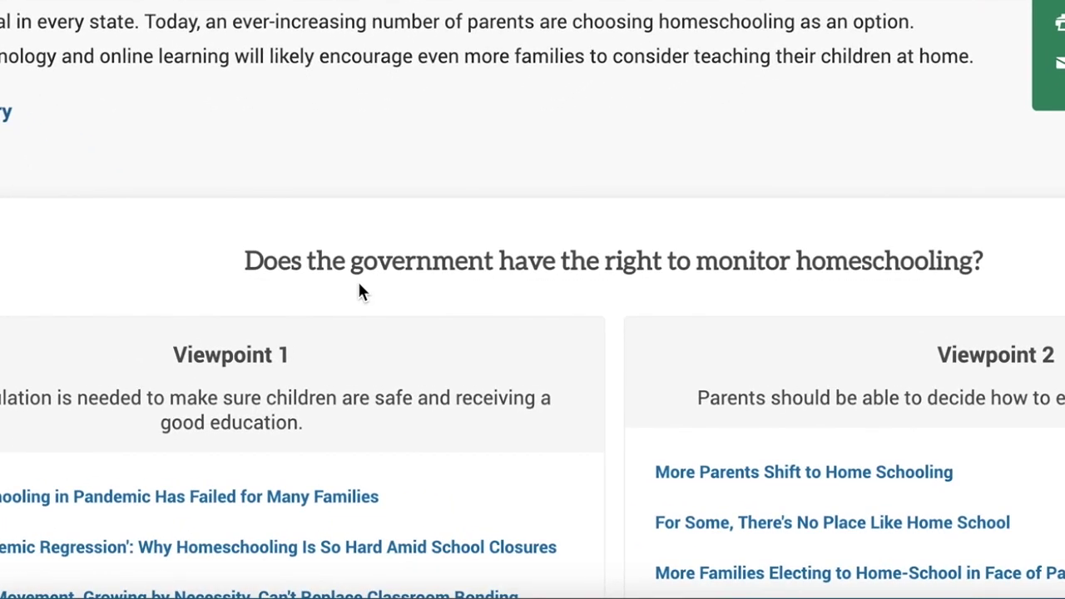
scroll(359, 294, down, 1)
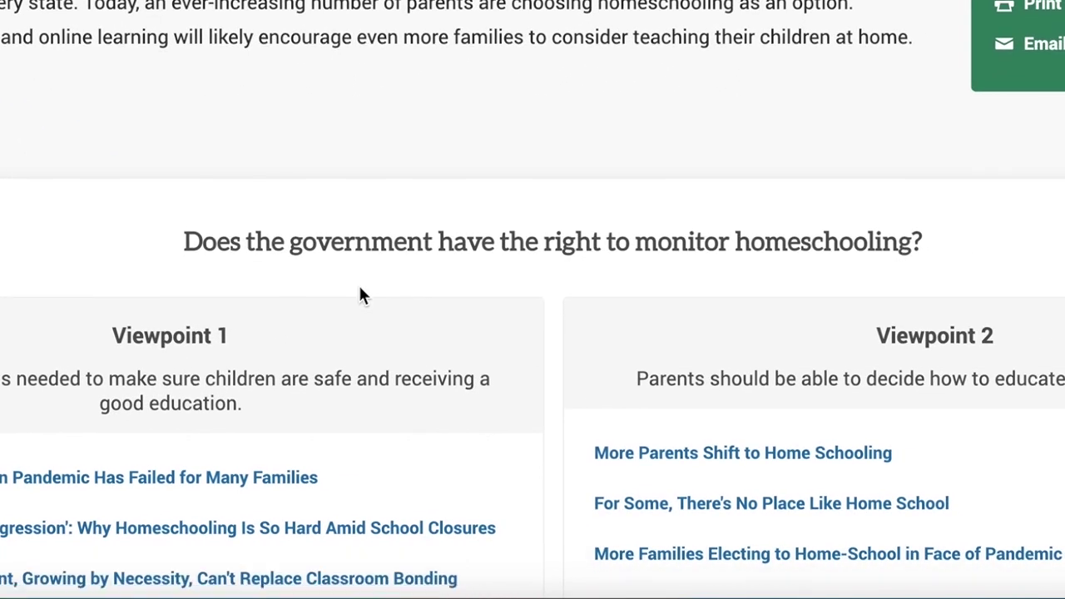
scroll(350, 298, down, 1)
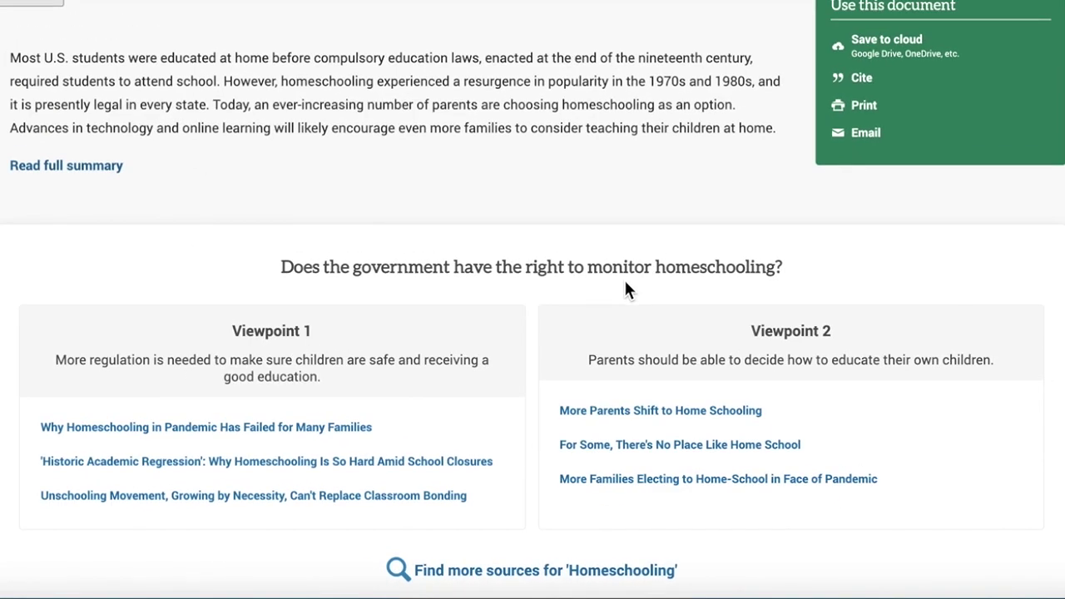
scroll(625, 285, down, 3)
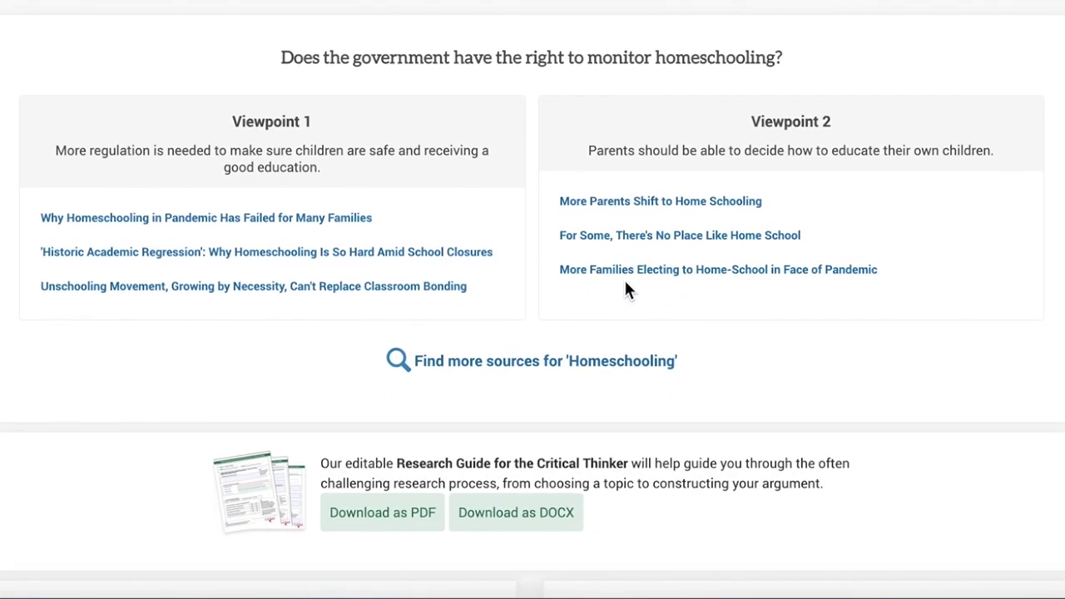
scroll(530, 333, down, 4)
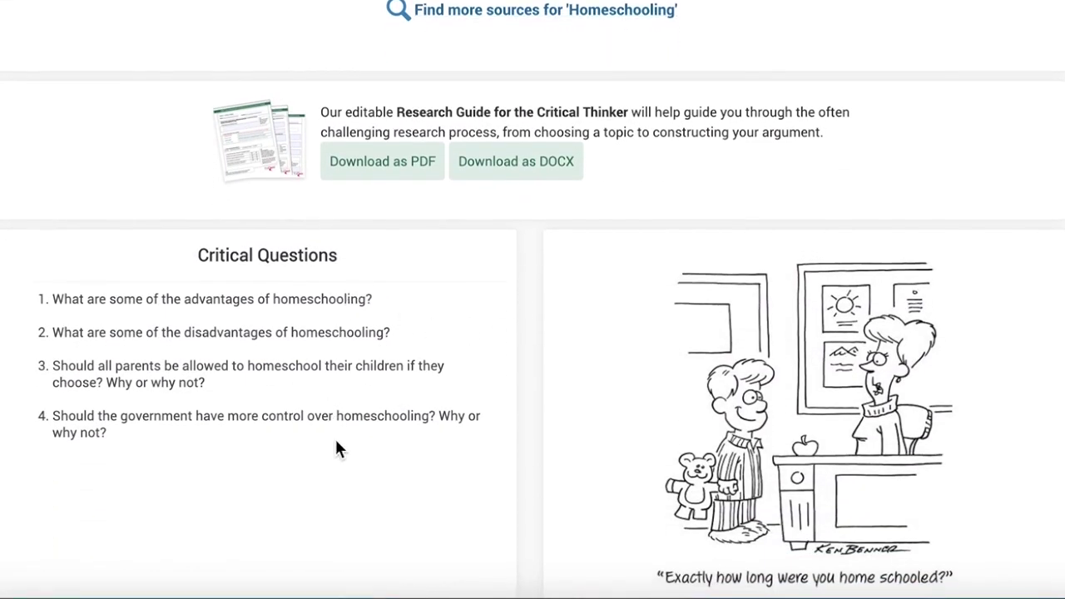
scroll(336, 449, down, 7)
scroll(336, 448, down, 5)
scroll(335, 442, up, 9)
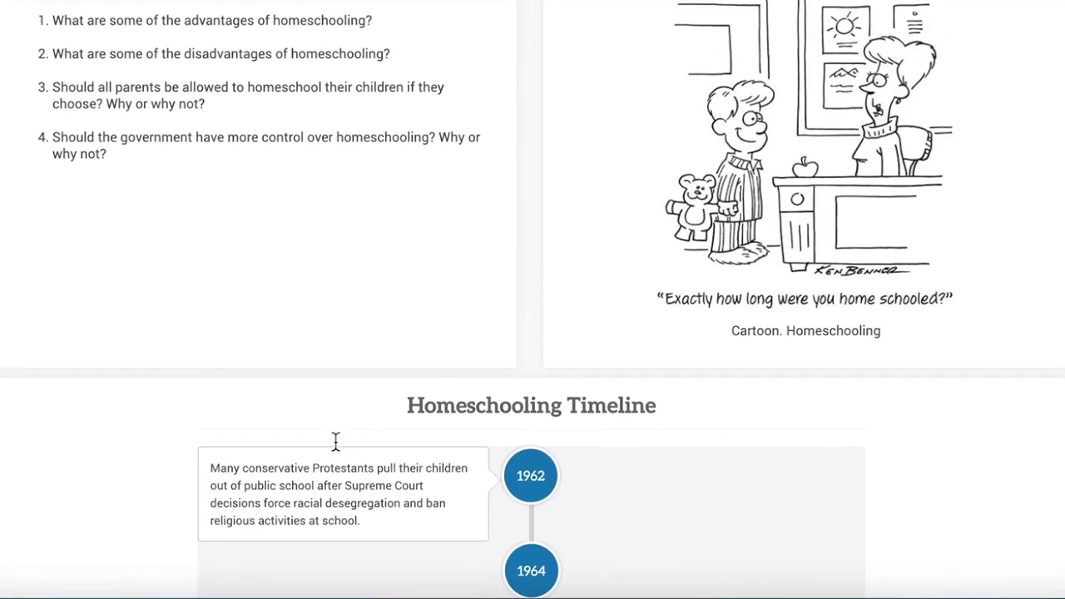
scroll(336, 440, up, 10)
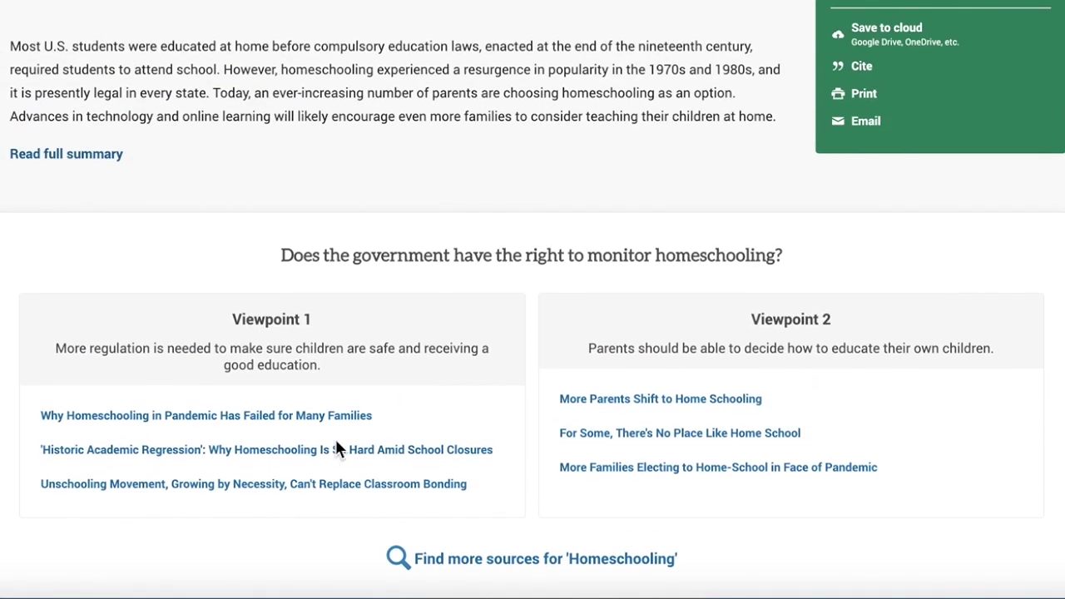
scroll(336, 446, down, 2)
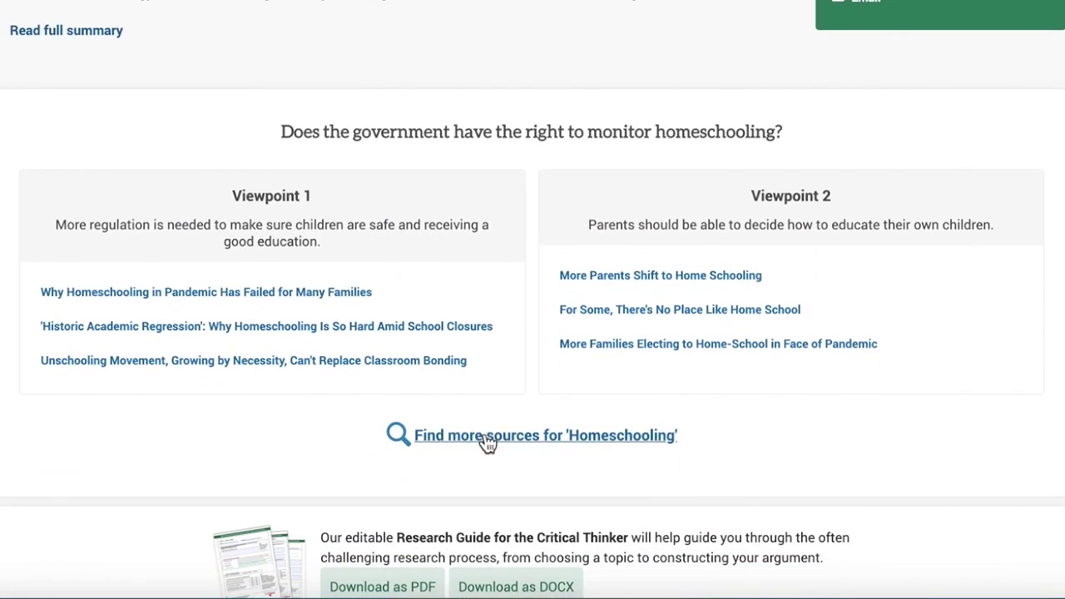
click(242, 293)
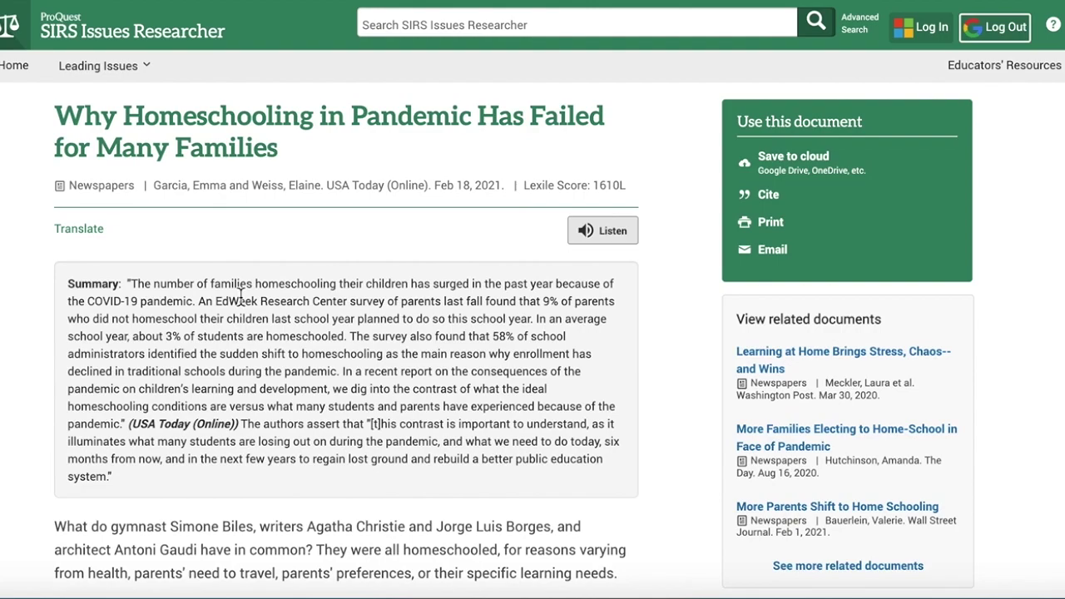
click(796, 166)
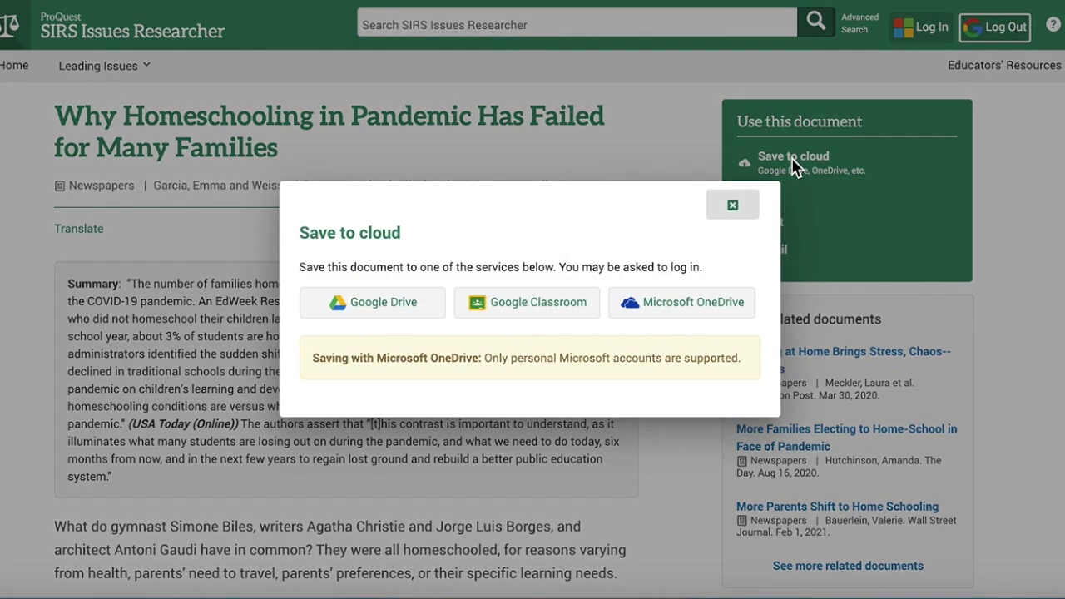
click(735, 208)
click(770, 200)
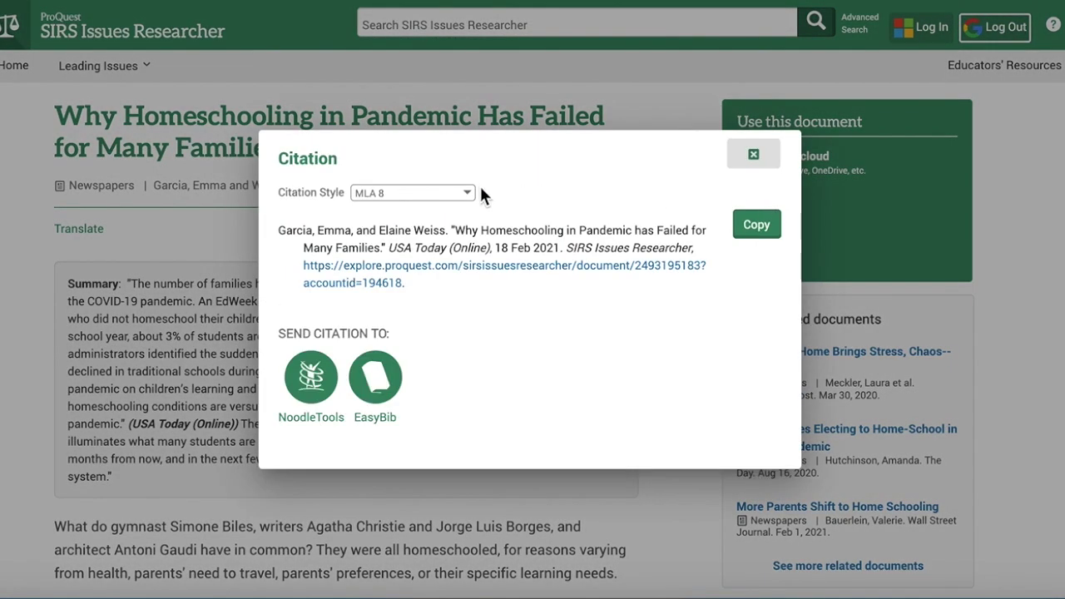
click(469, 195)
click(472, 198)
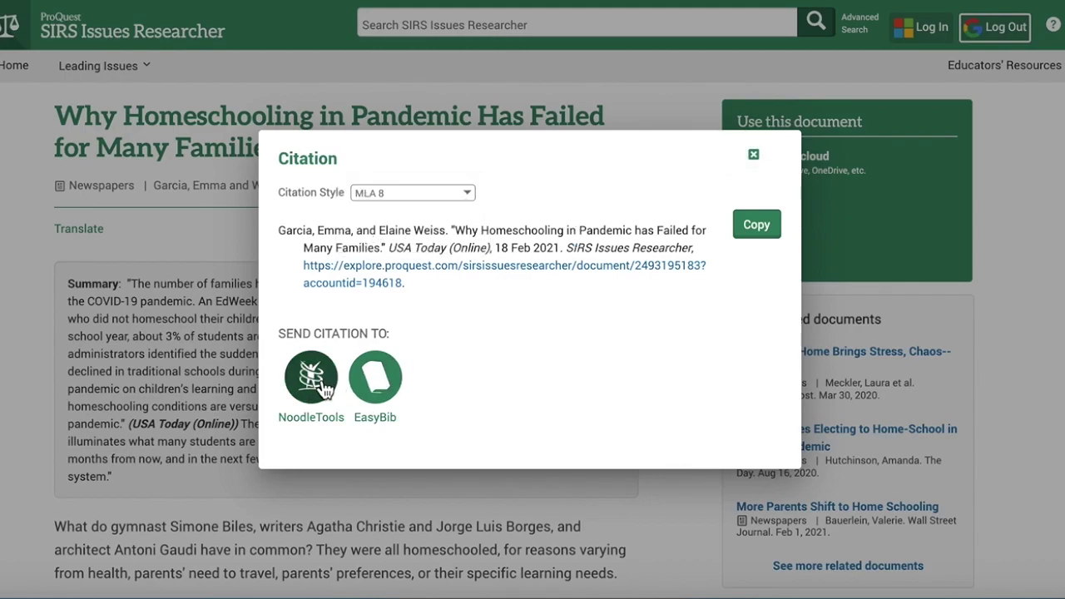
click(754, 156)
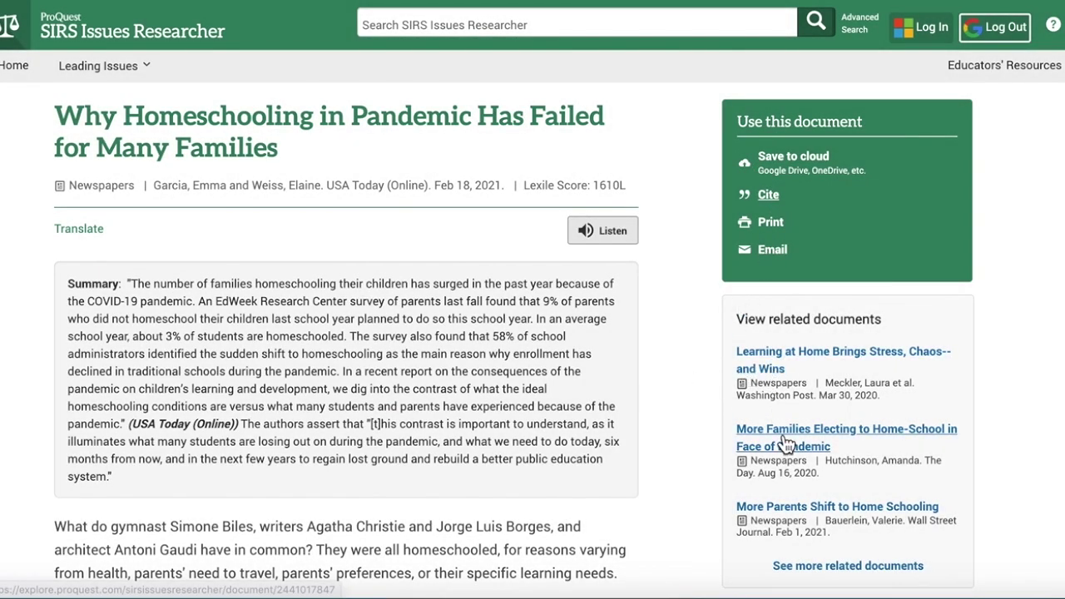
scroll(785, 442, down, 3)
scroll(785, 442, up, 5)
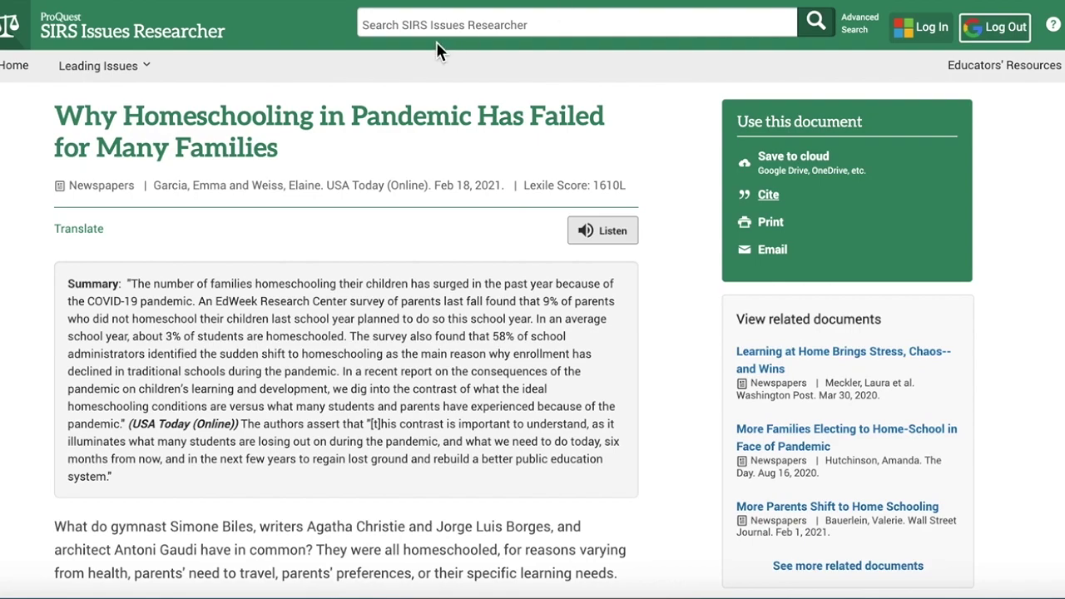
Step: Search the database for 'voting rights' and browse the results
click(421, 25)
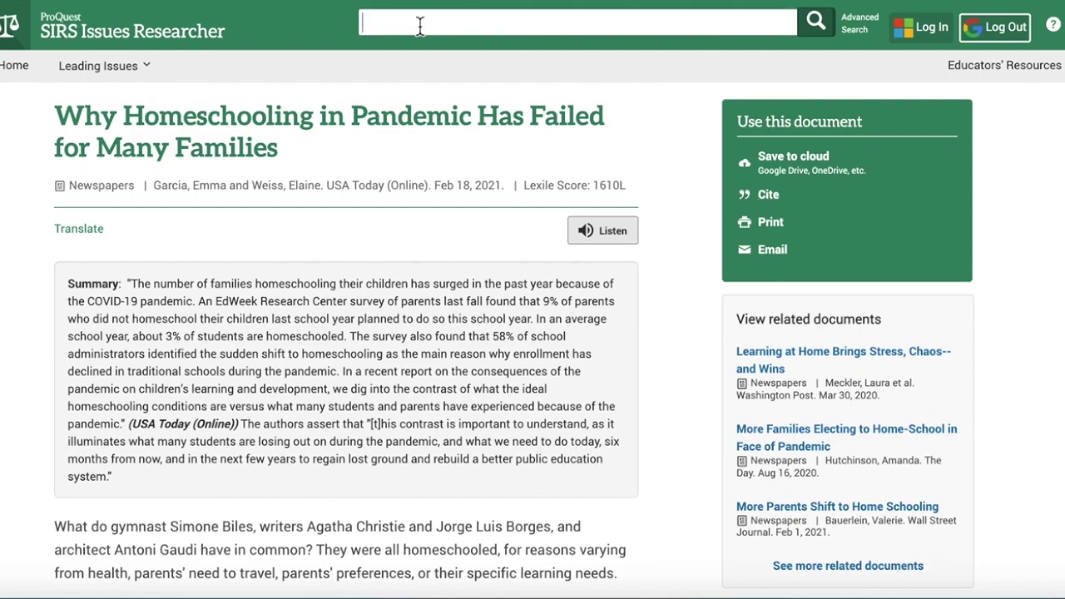
text(voting rights)
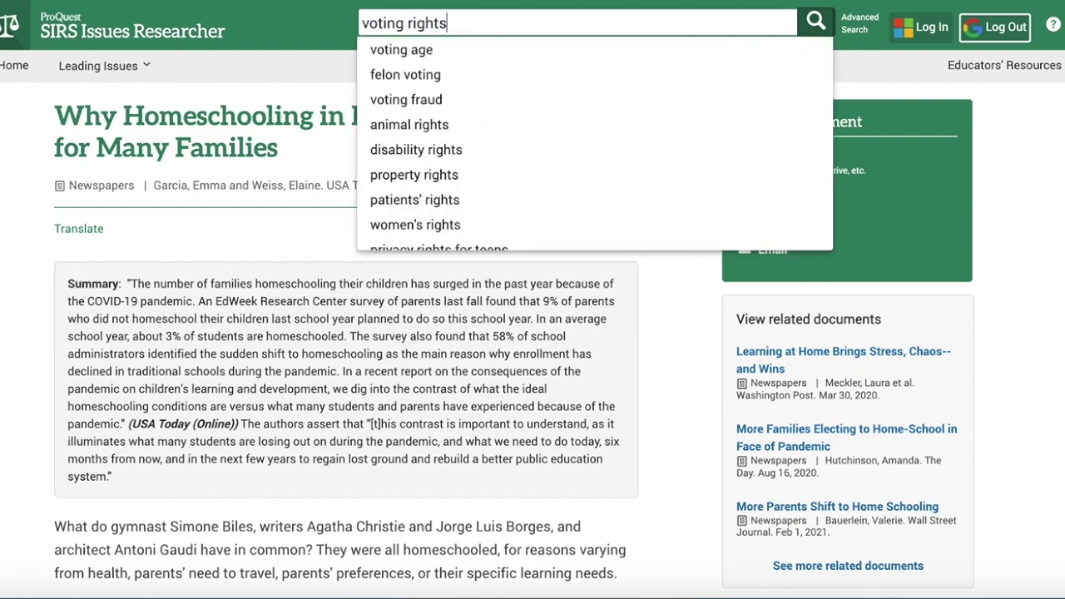
key(Return)
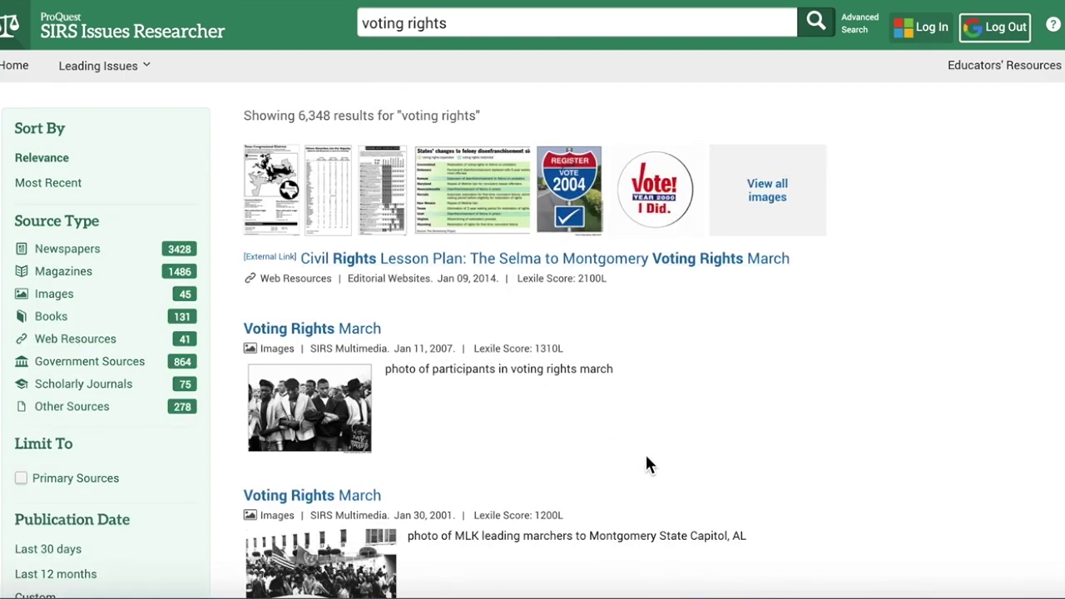
scroll(640, 420, down, 2)
scroll(641, 419, up, 2)
scroll(642, 425, down, 5)
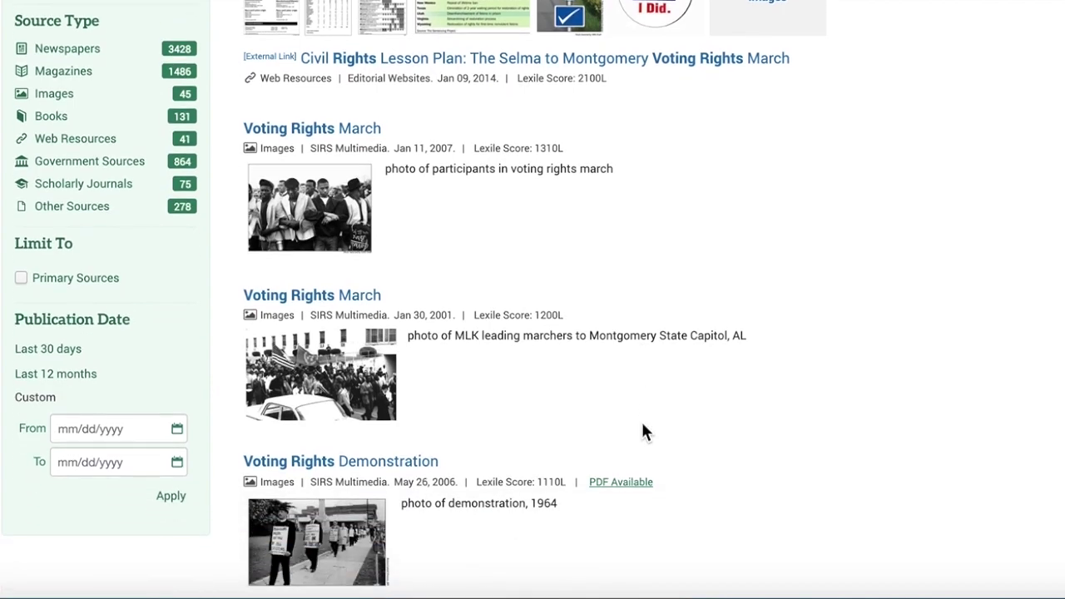
scroll(641, 419, down, 5)
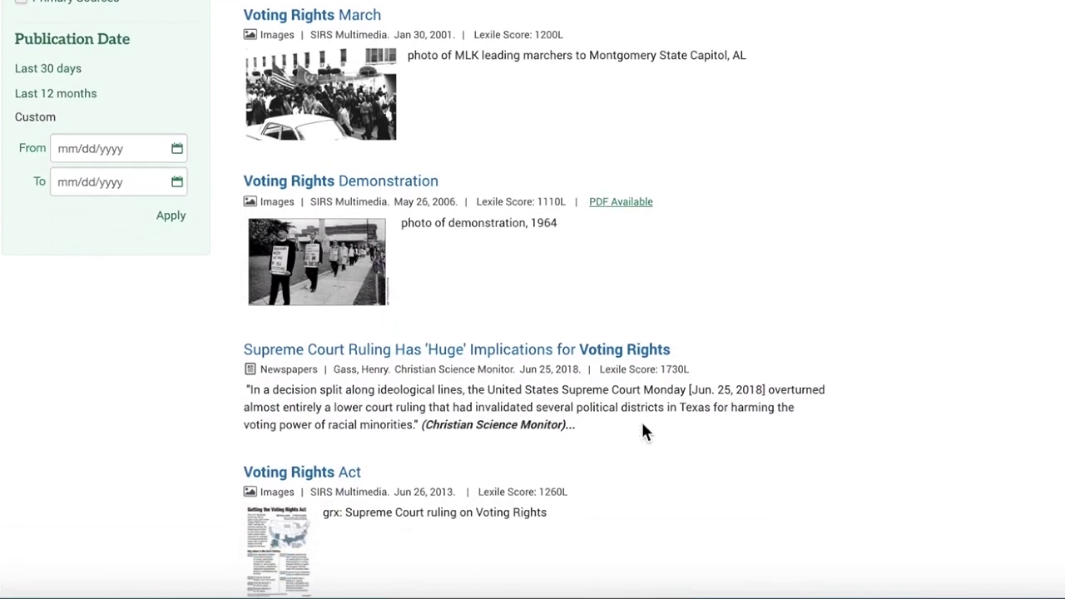
scroll(641, 419, up, 10)
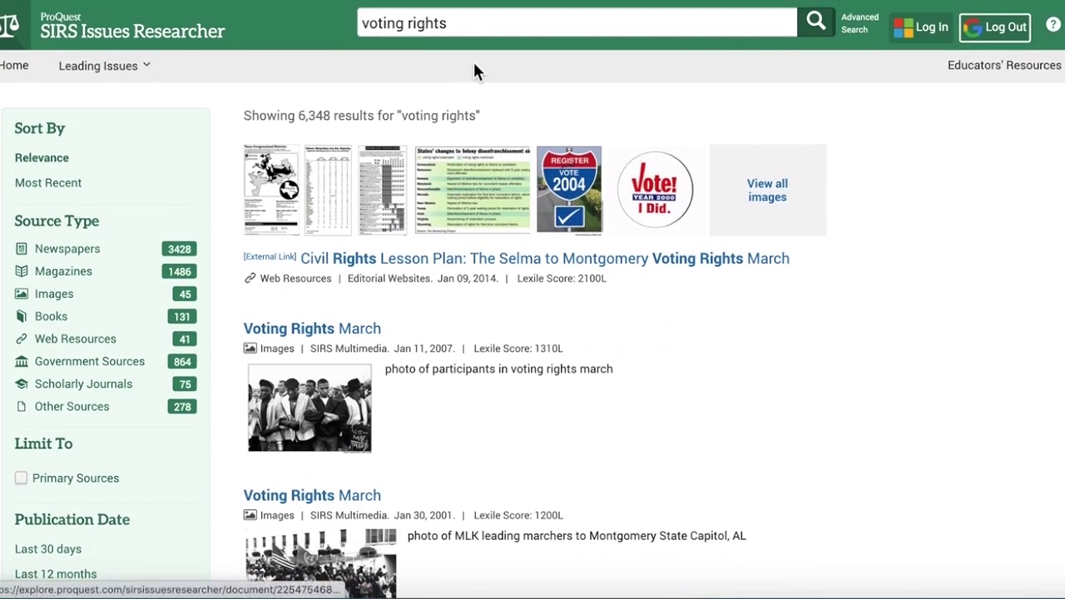
Step: Refine the query to 'voting rights laws' and browse the new results
click(456, 28)
text(laws)
key(Return)
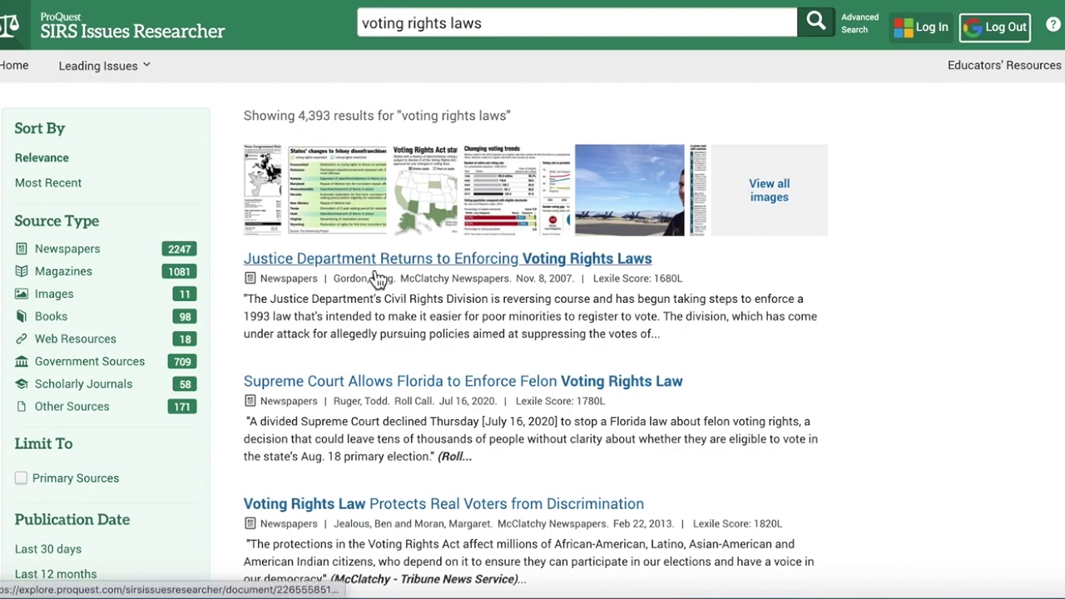
scroll(378, 278, down, 1)
scroll(378, 279, up, 1)
scroll(379, 279, down, 1)
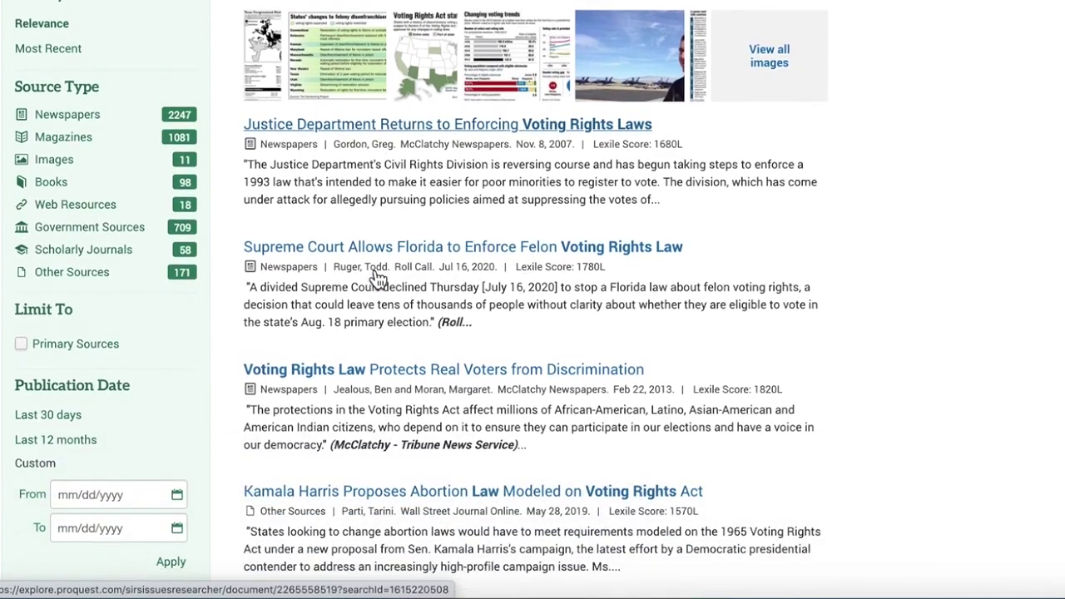
scroll(379, 279, down, 3)
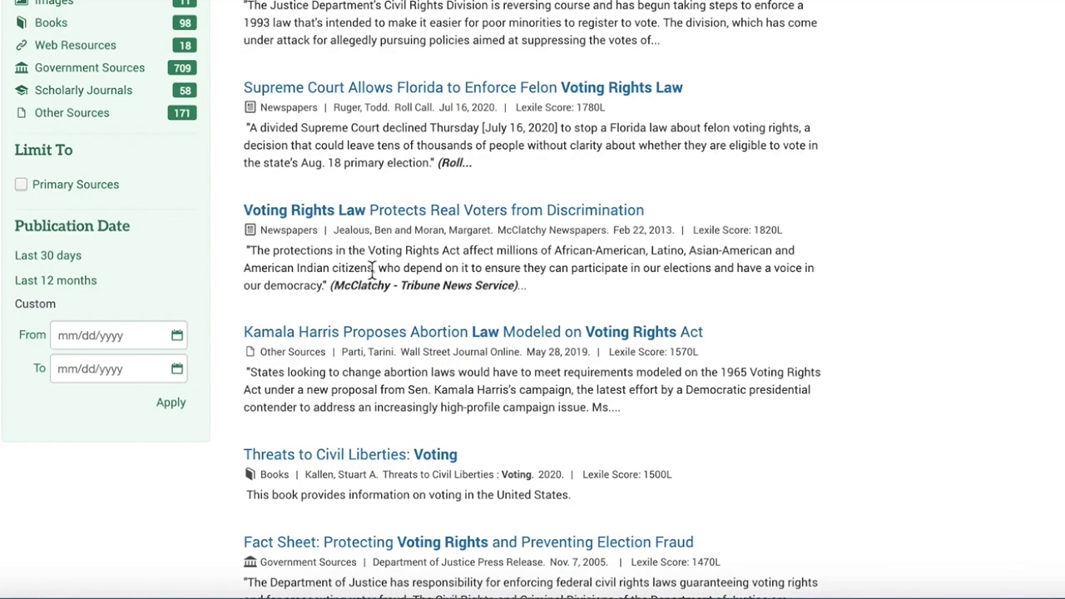
scroll(372, 270, down, 2)
scroll(373, 270, up, 4)
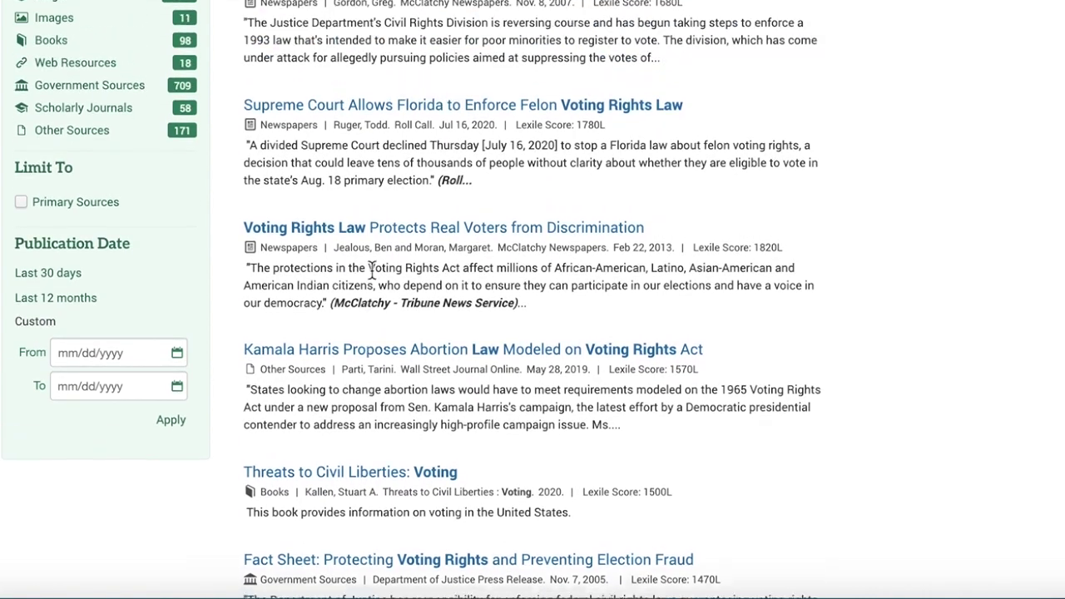
scroll(372, 270, down, 2)
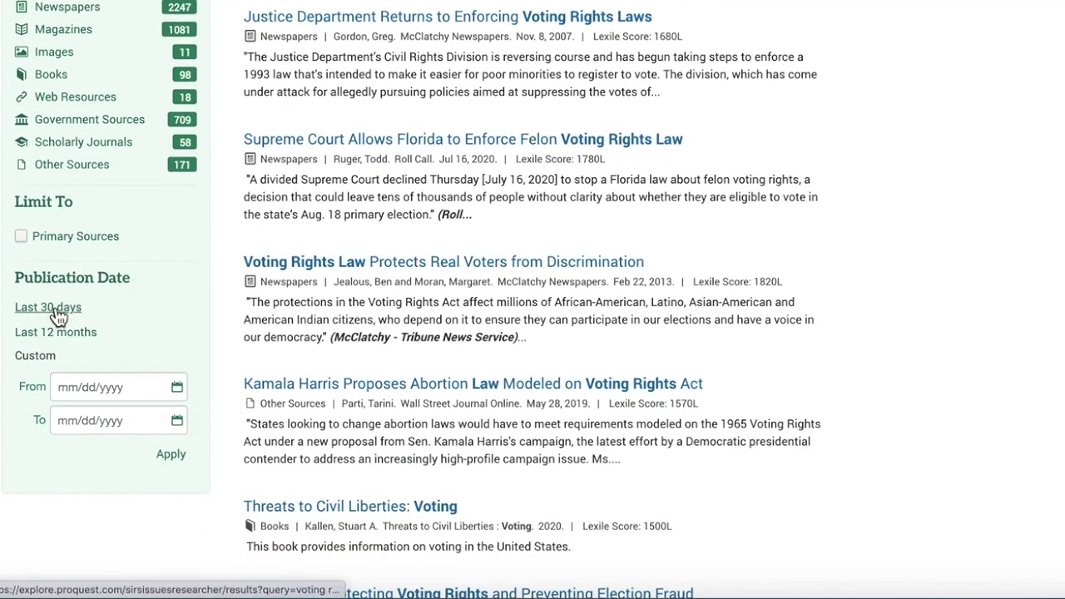
Step: Filter the voting rights laws results to Last 30 days and browse them
click(47, 308)
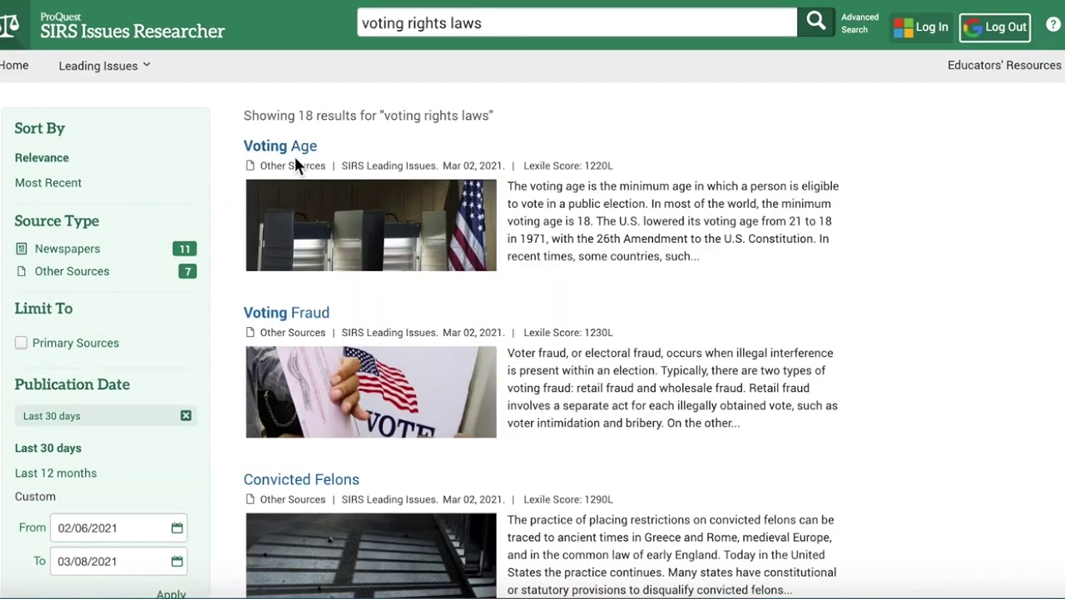
scroll(319, 300, down, 2)
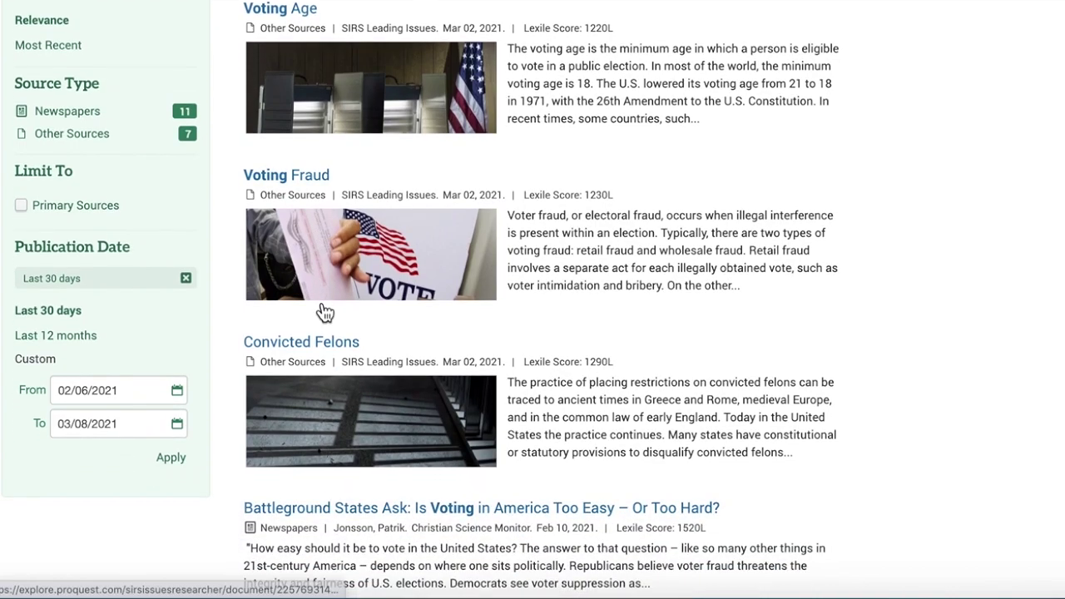
scroll(324, 312, down, 1)
scroll(324, 309, down, 2)
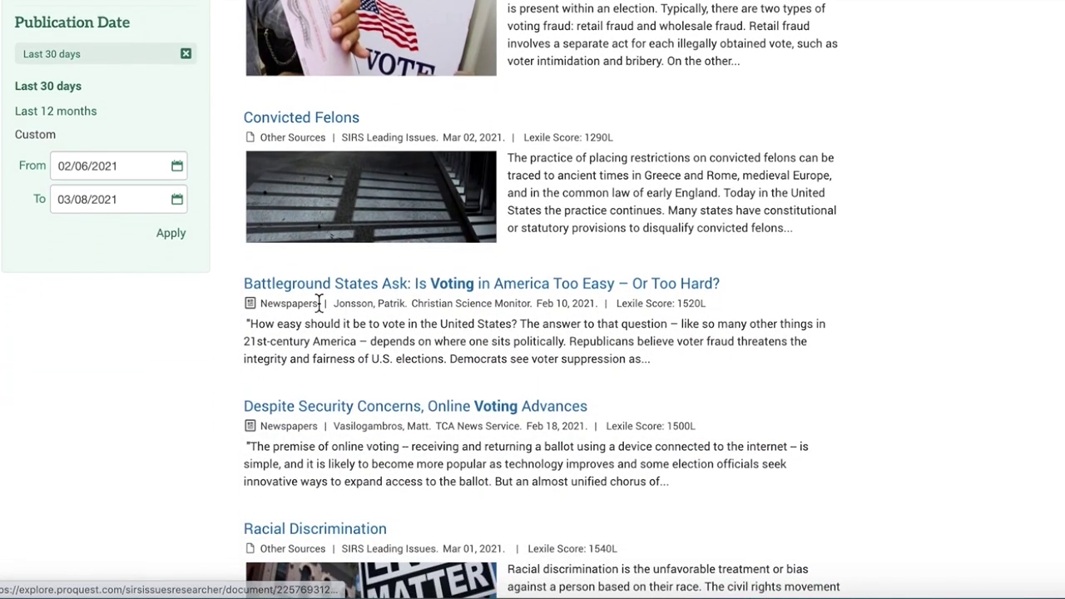
scroll(321, 306, down, 7)
scroll(323, 311, down, 2)
scroll(321, 307, up, 13)
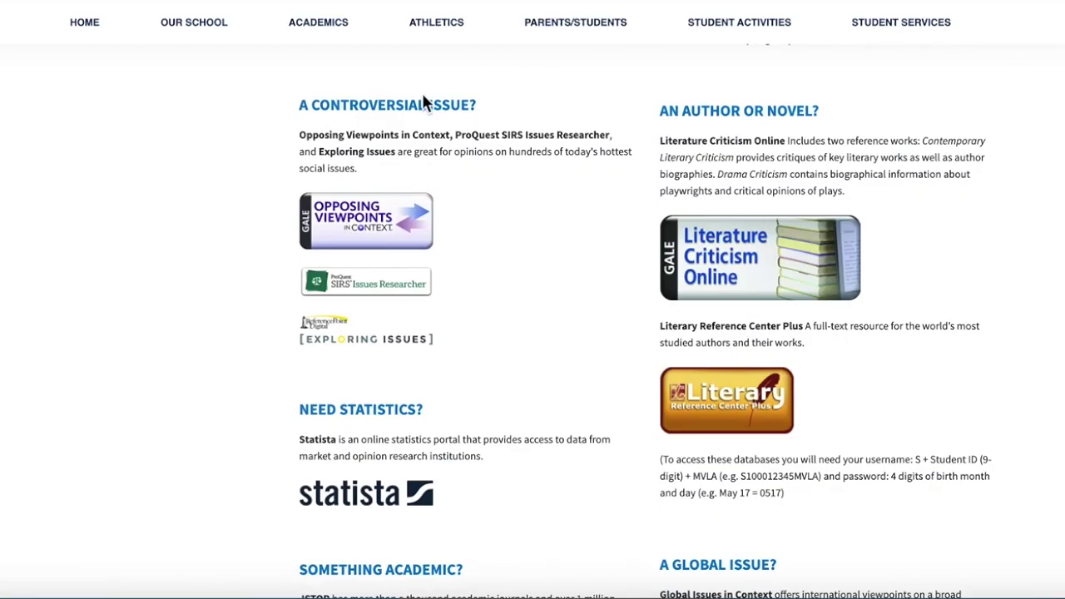
Step: Open Opposing Viewpoints and pick the Voting Laws topic from the 'voting' search suggestions
click(360, 227)
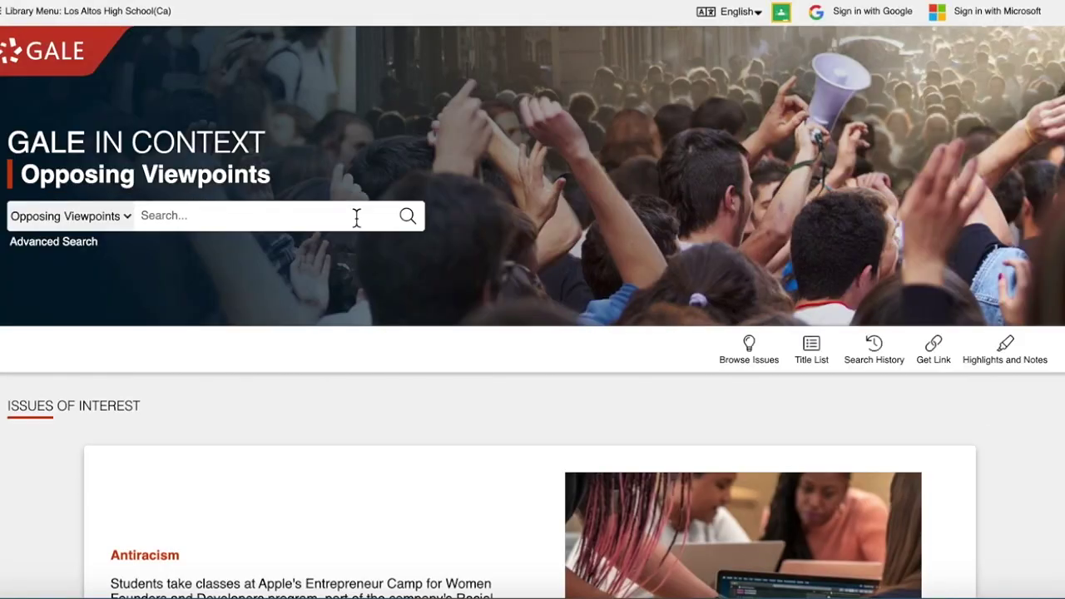
click(303, 216)
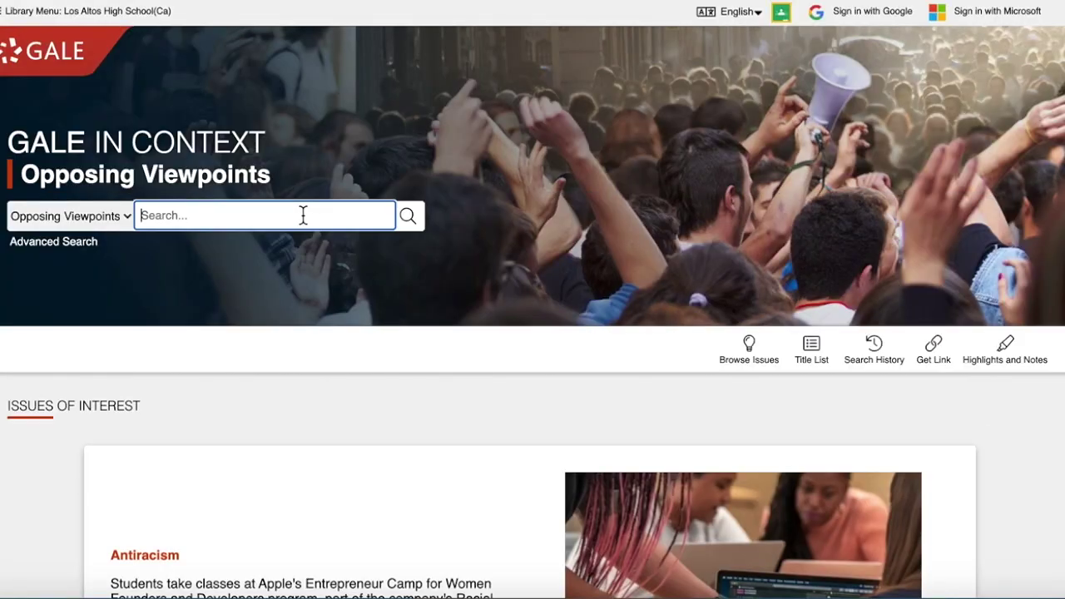
text(voting)
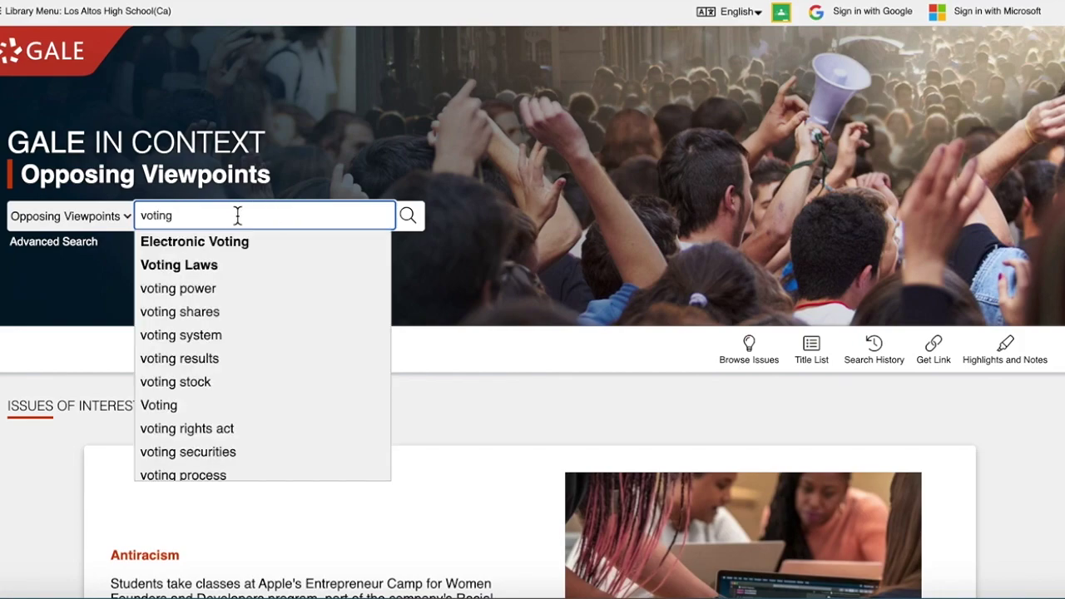
click(204, 266)
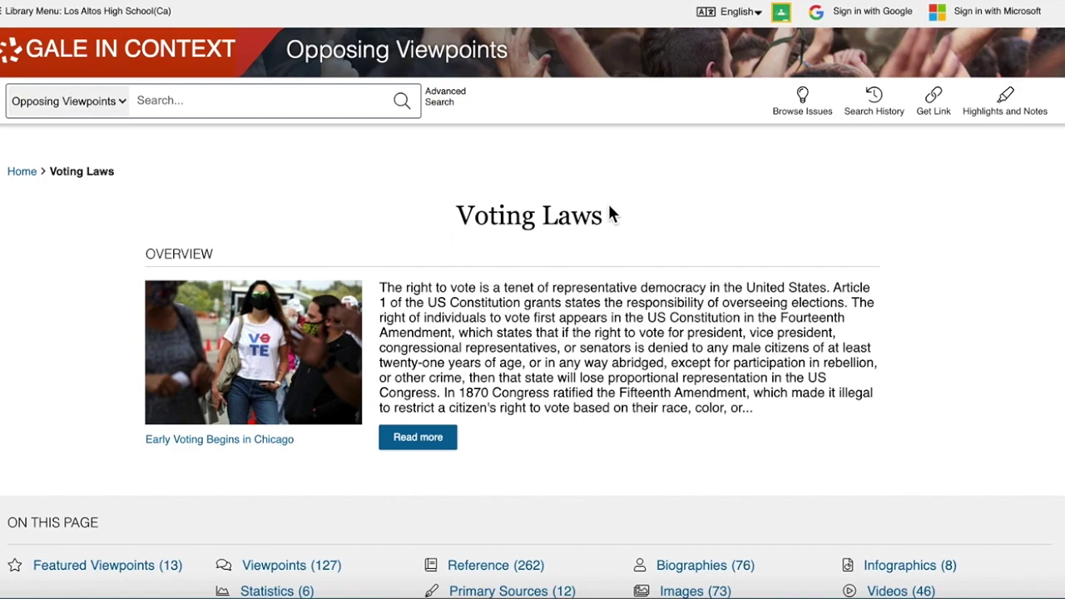
Step: Scroll through the 127 Voting Laws viewpoints and back up to the Filter Your Results panel
scroll(604, 287, down, 5)
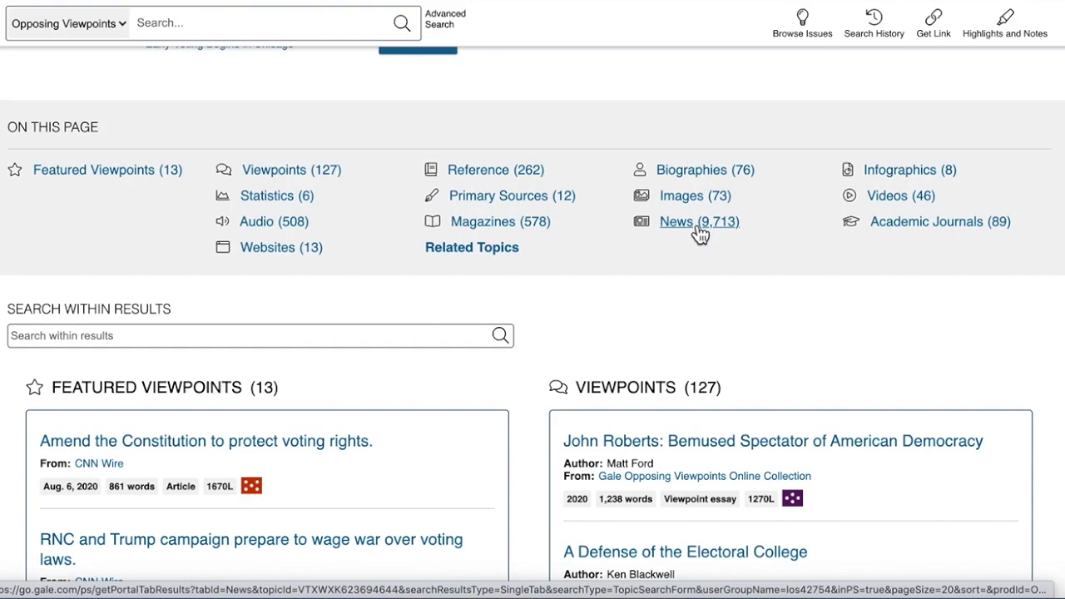
scroll(328, 209, down, 2)
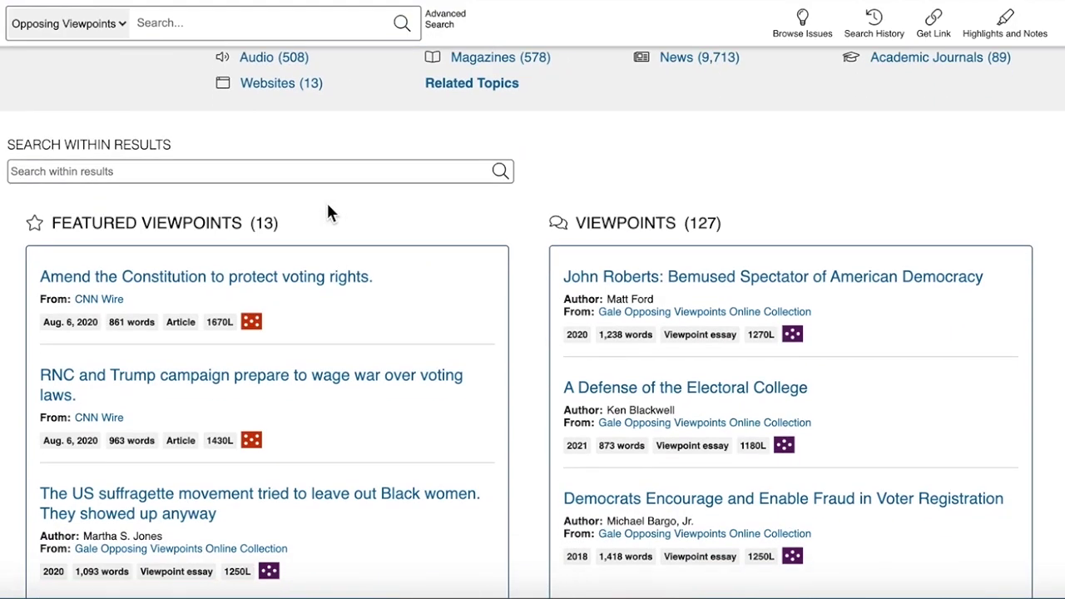
scroll(326, 214, down, 1)
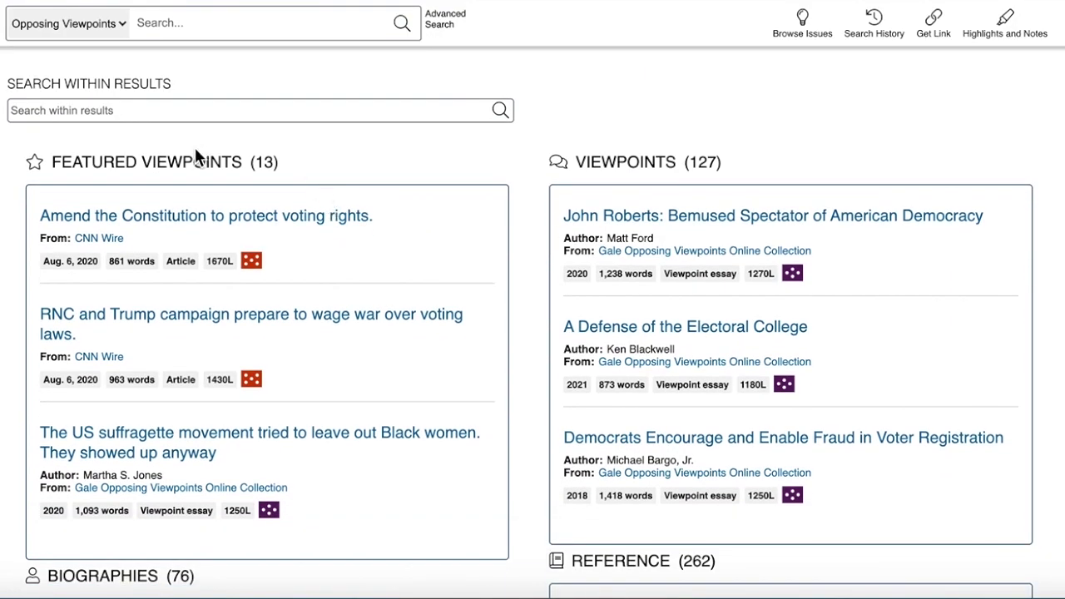
click(664, 175)
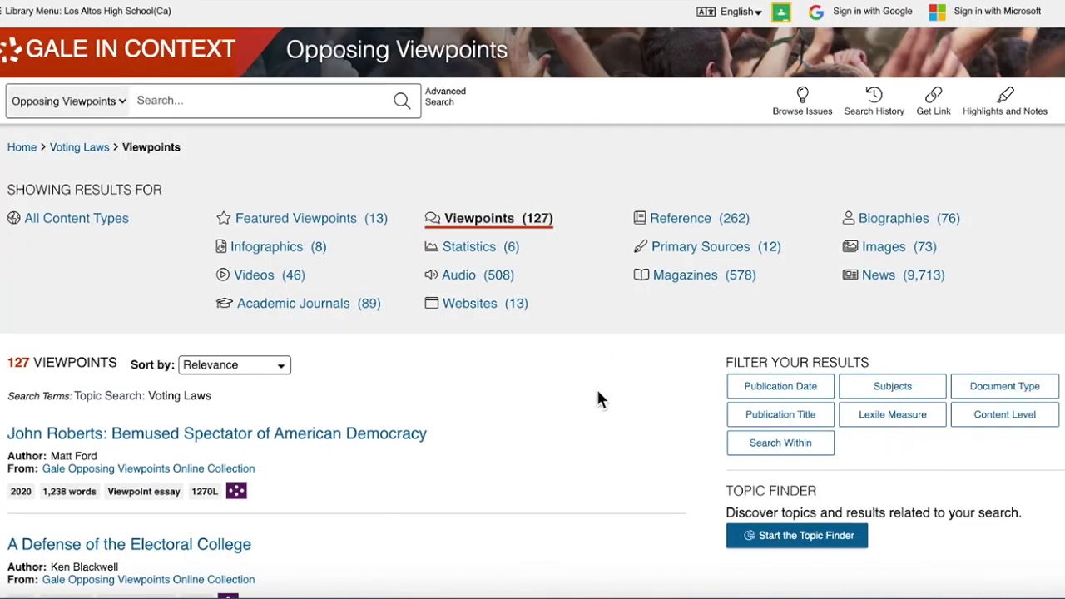
scroll(600, 399, down, 2)
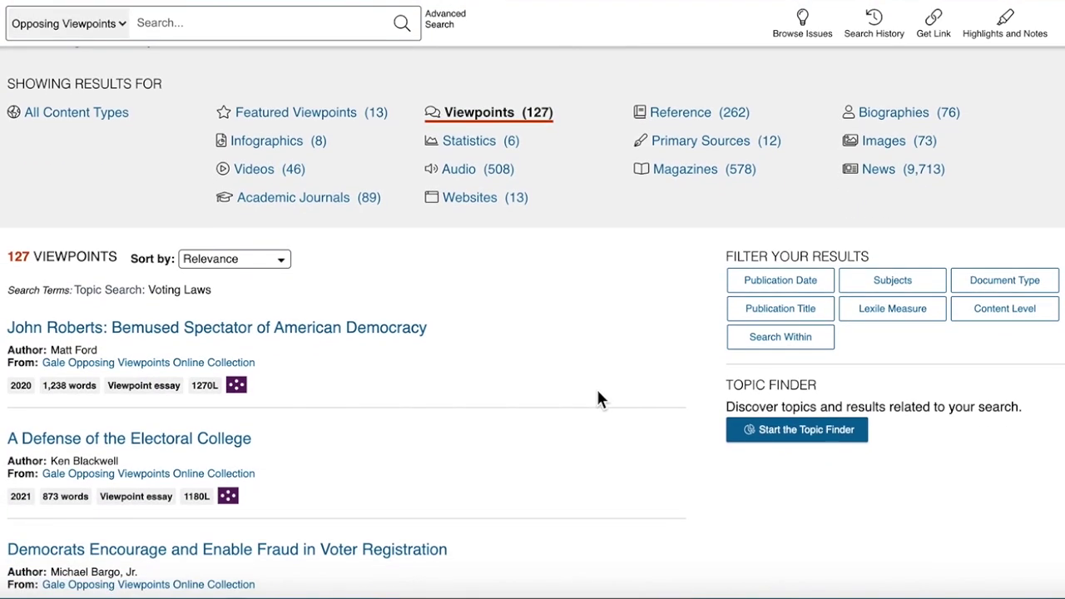
scroll(598, 400, down, 5)
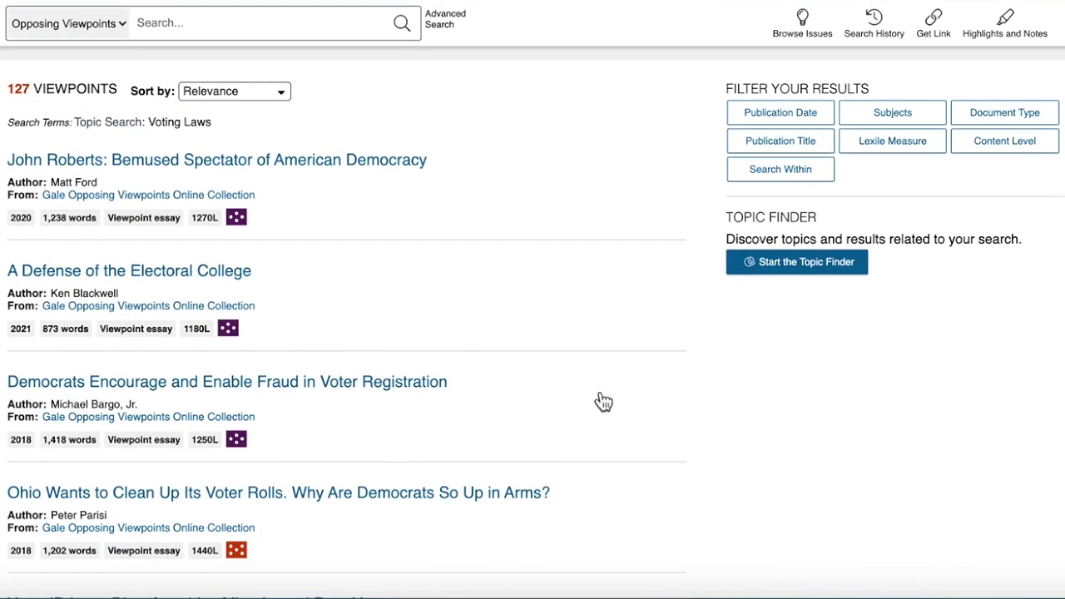
scroll(599, 400, down, 8)
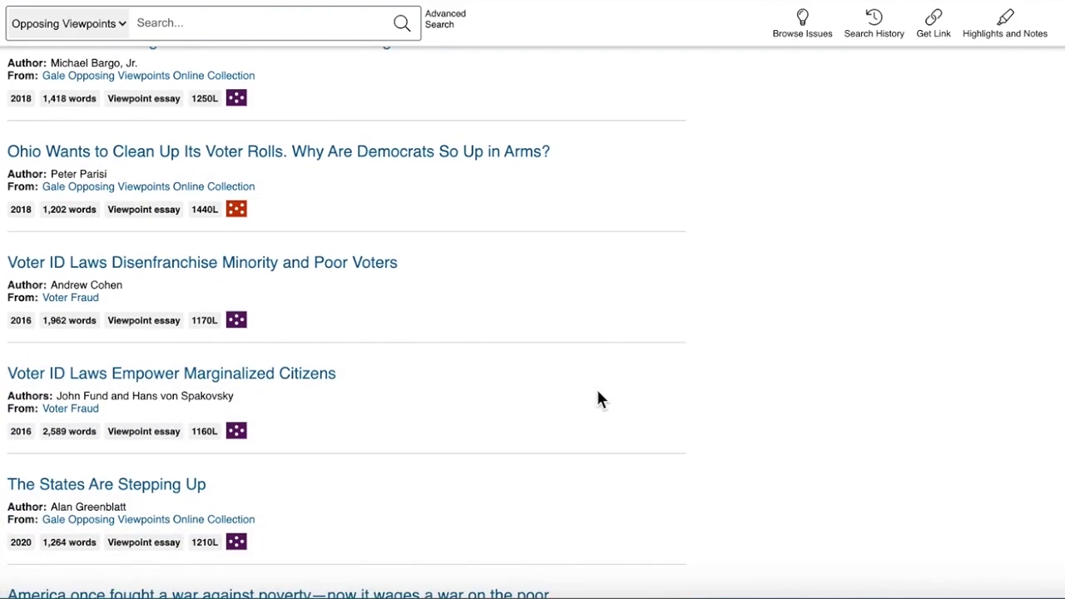
scroll(599, 398, down, 6)
scroll(598, 398, up, 13)
scroll(597, 400, up, 4)
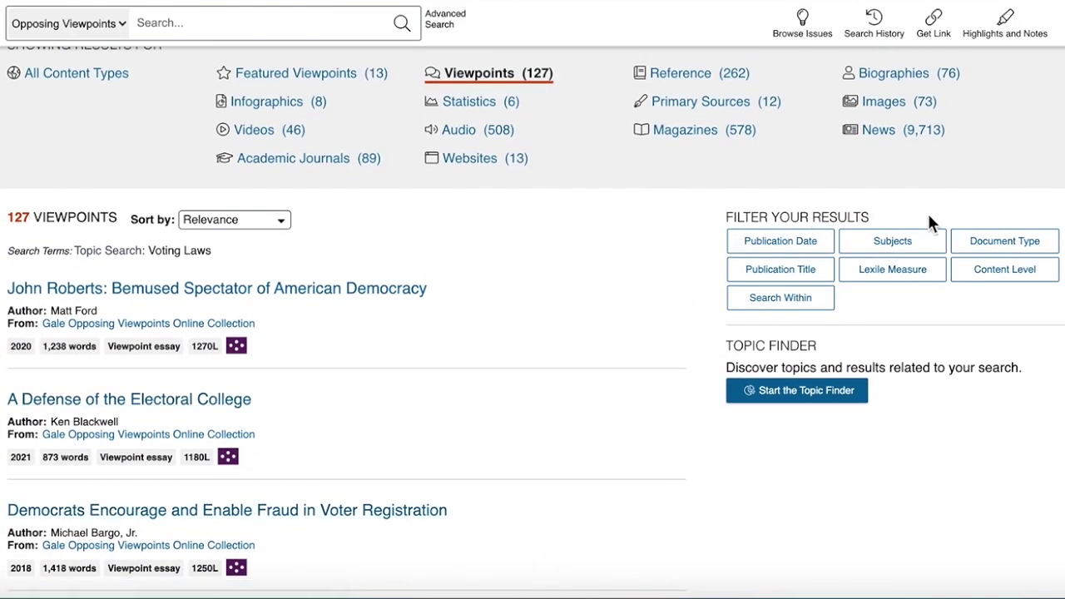
click(764, 248)
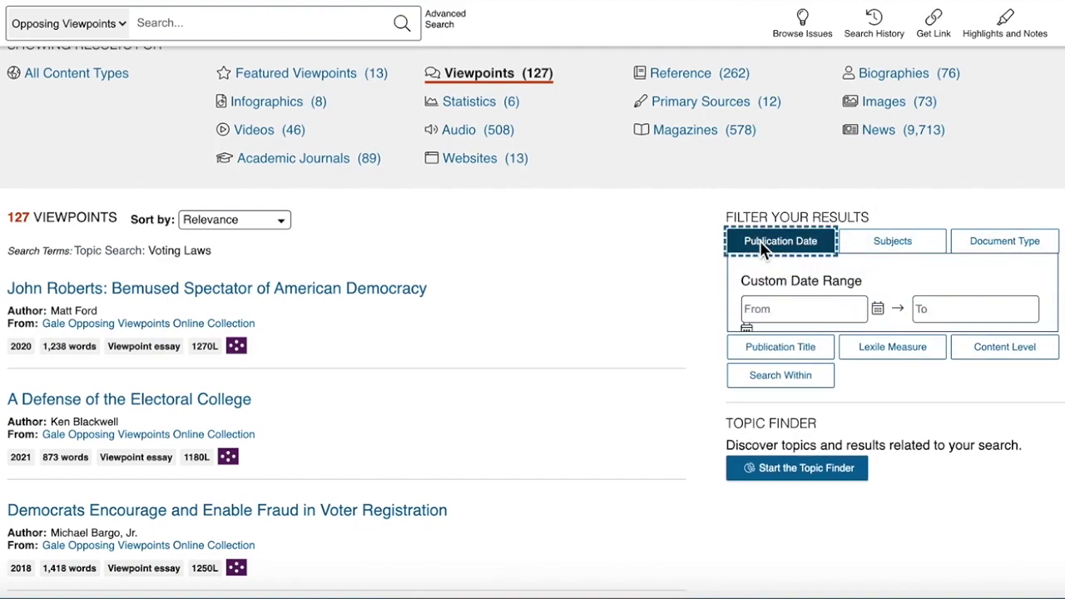
click(922, 378)
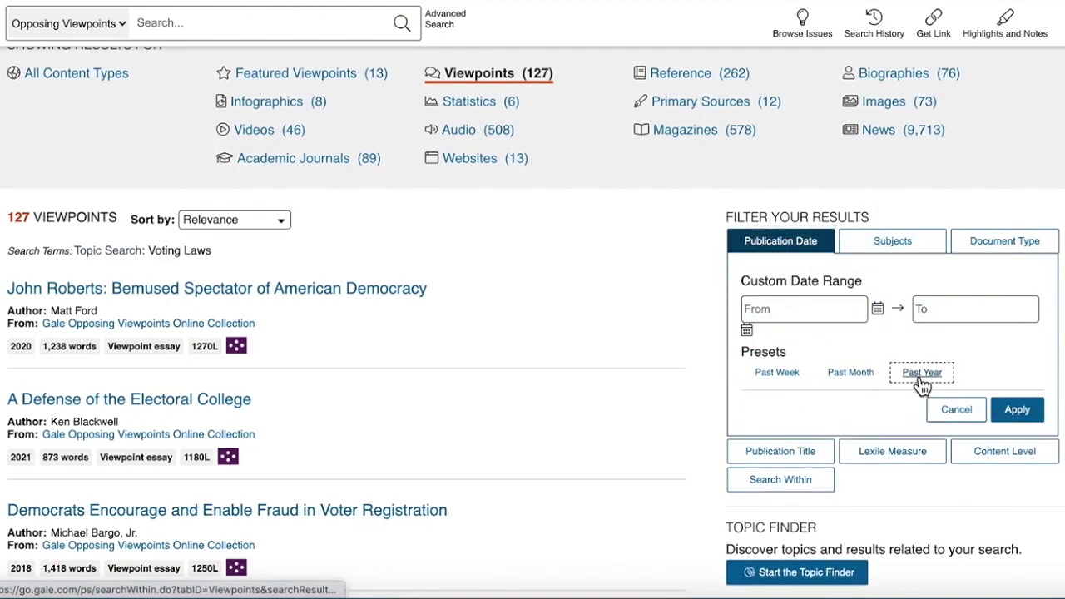
click(1011, 408)
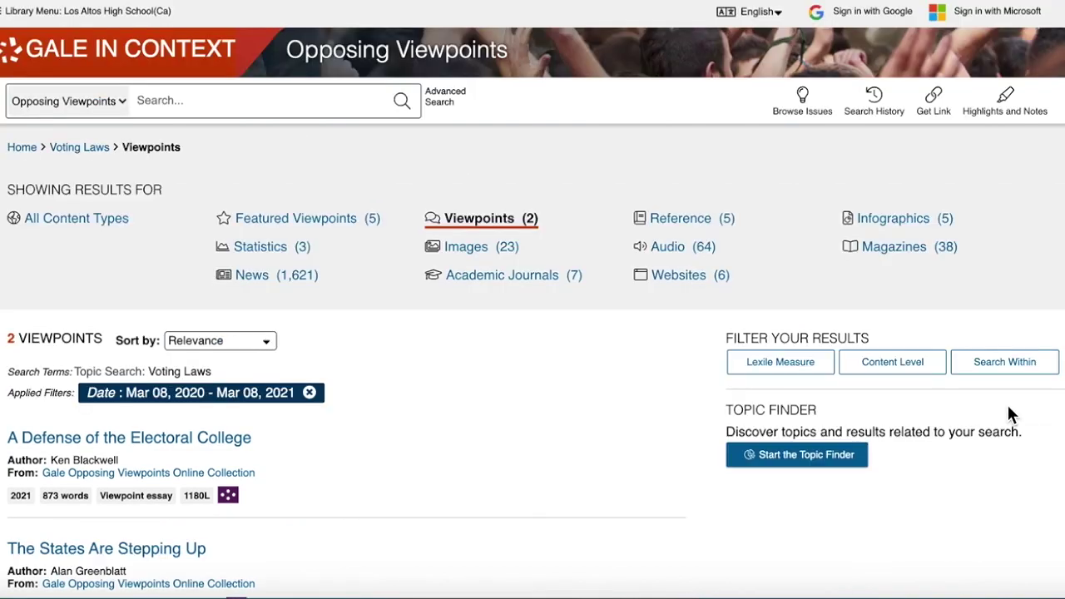
scroll(523, 411, down, 3)
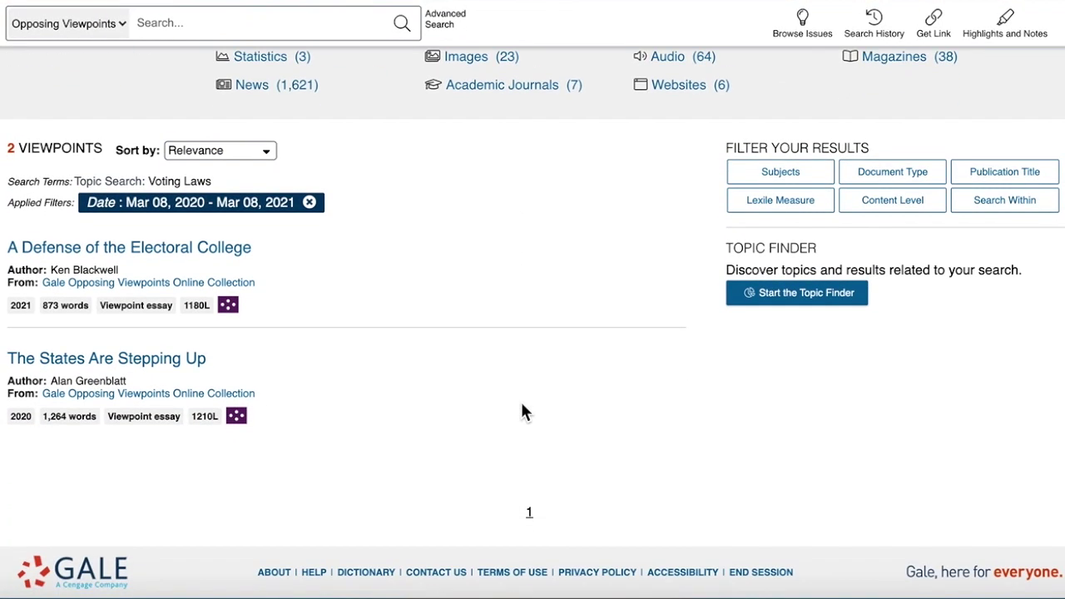
scroll(523, 412, up, 1)
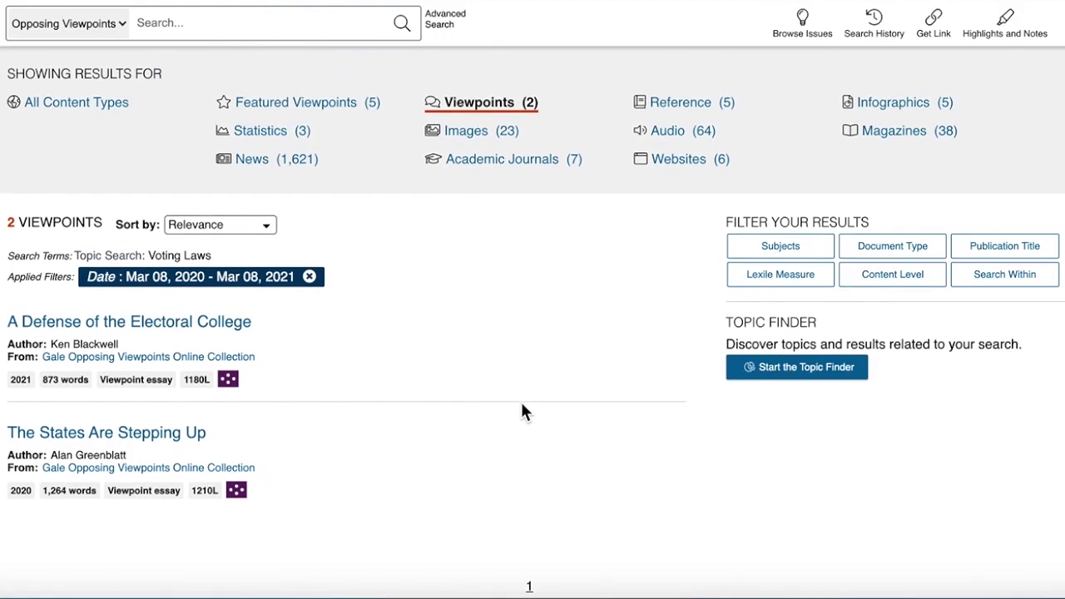
scroll(523, 412, up, 1)
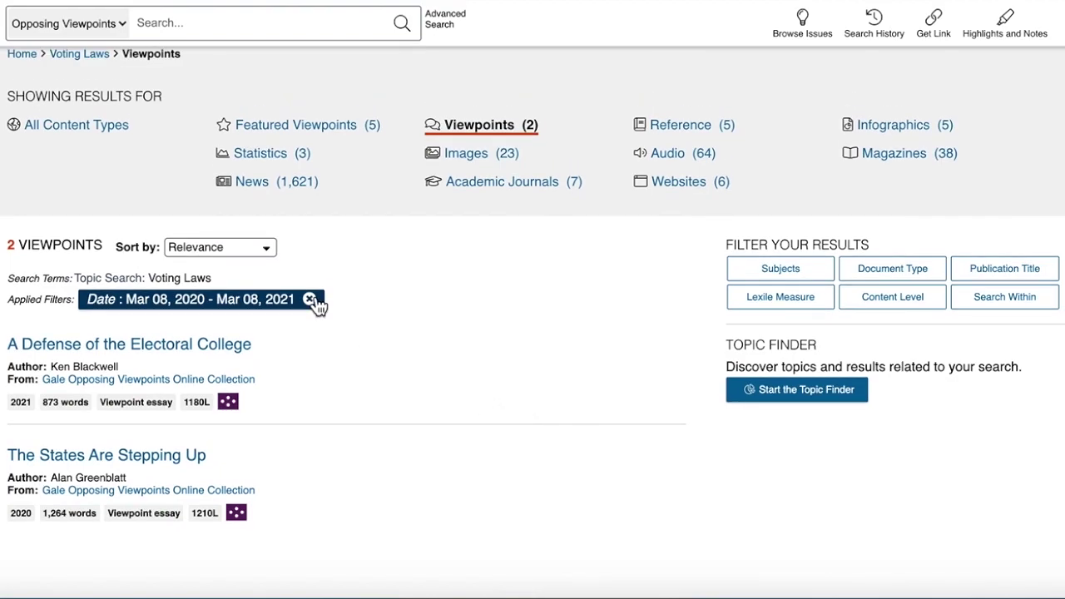
click(310, 300)
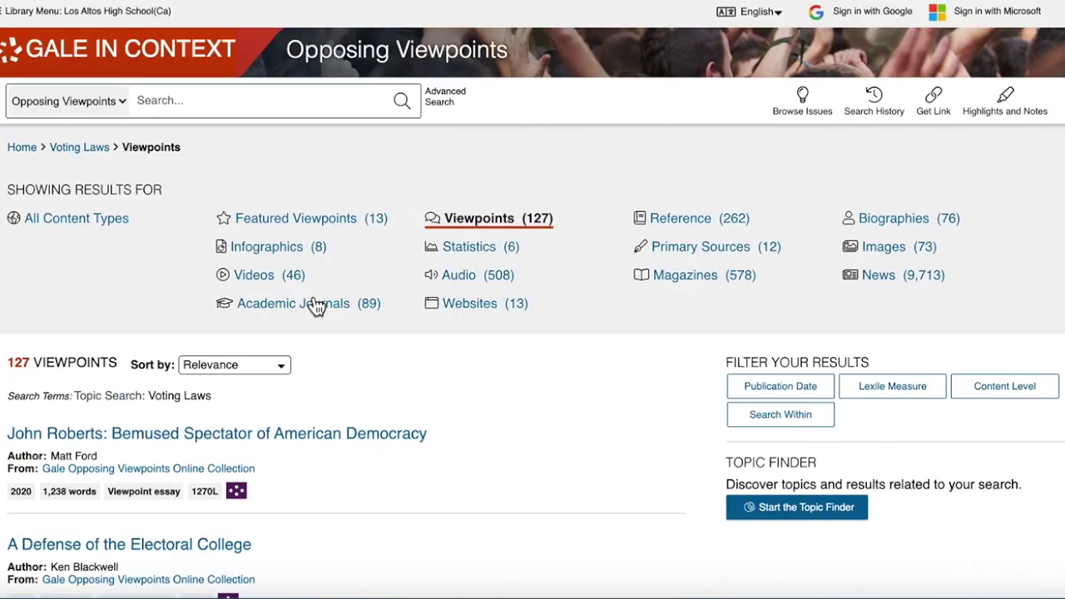
Step: Filter the Voting Laws viewpoints by the Voting rights subject
scroll(564, 389, down, 1)
scroll(564, 390, down, 1)
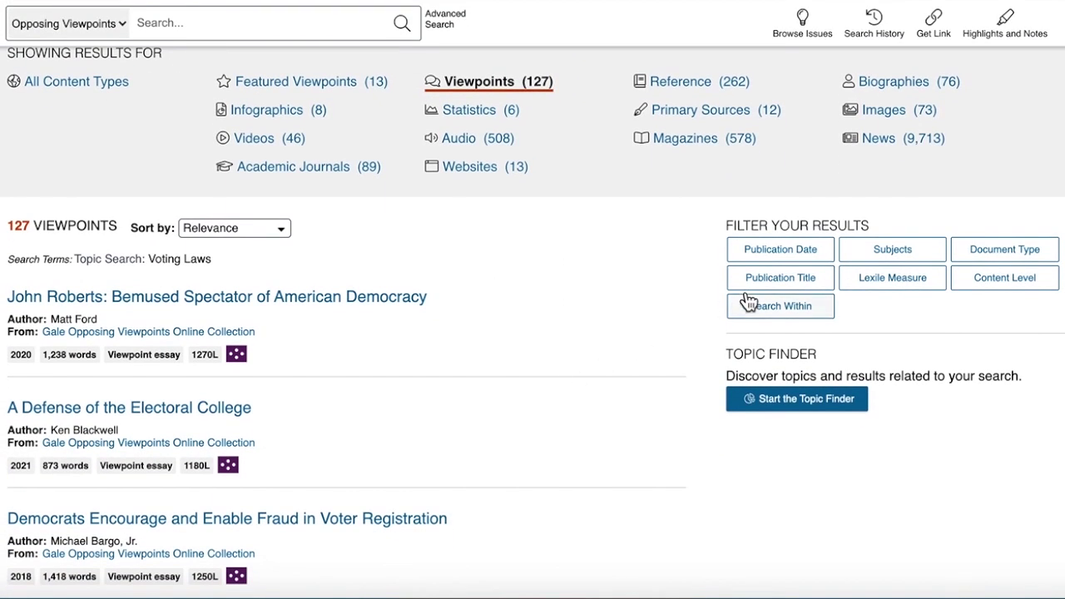
click(888, 252)
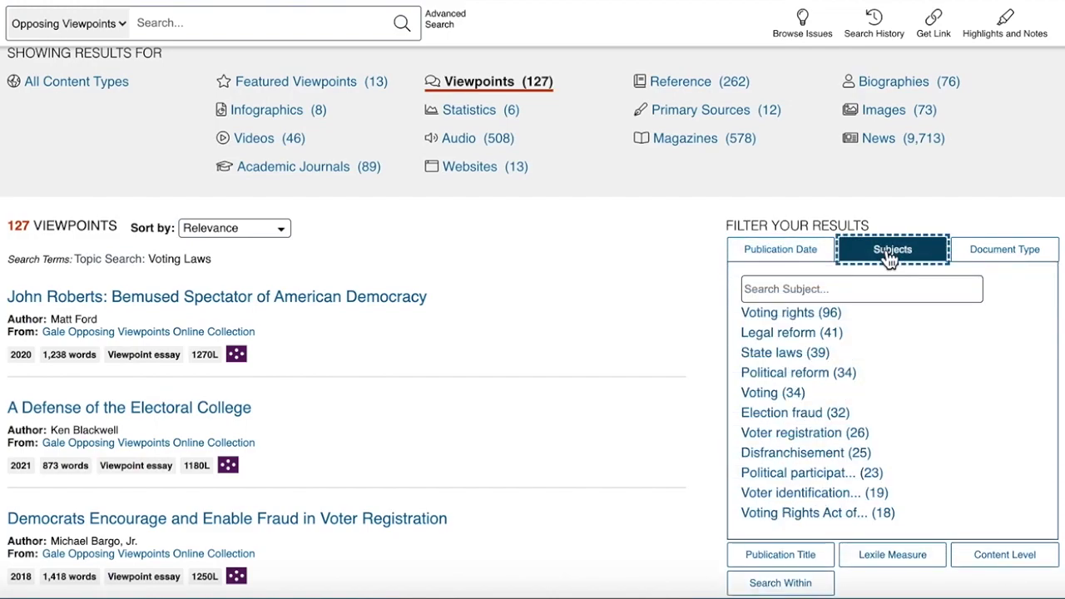
click(799, 323)
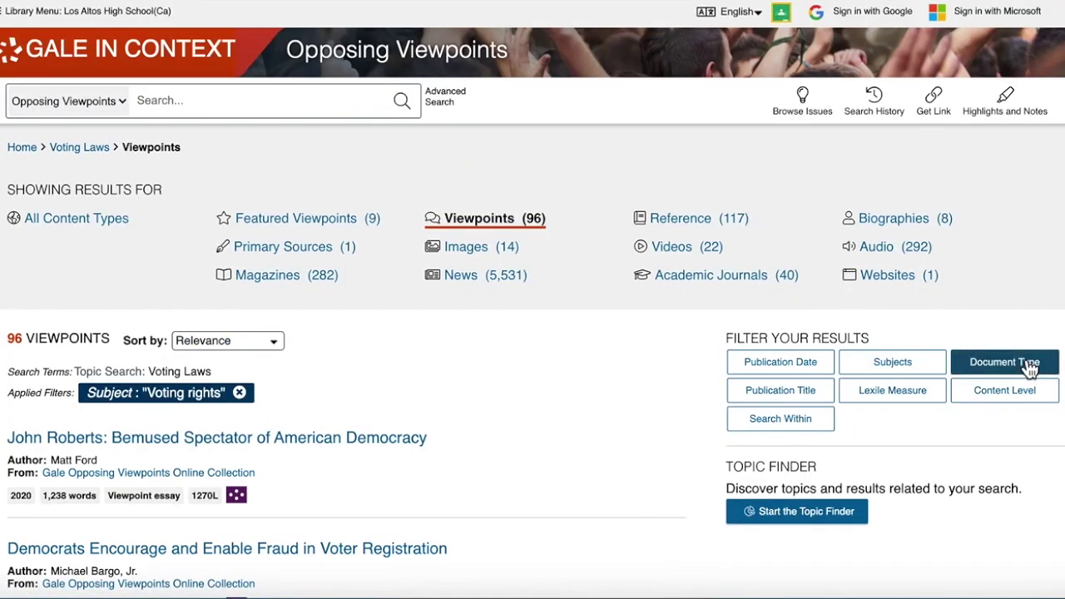
click(1029, 366)
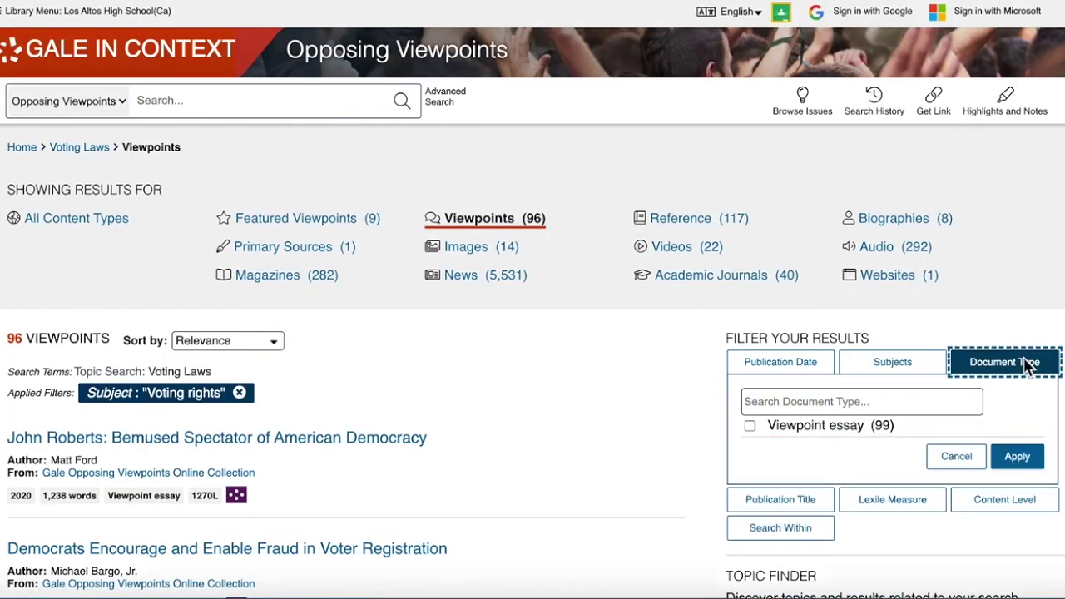
click(978, 366)
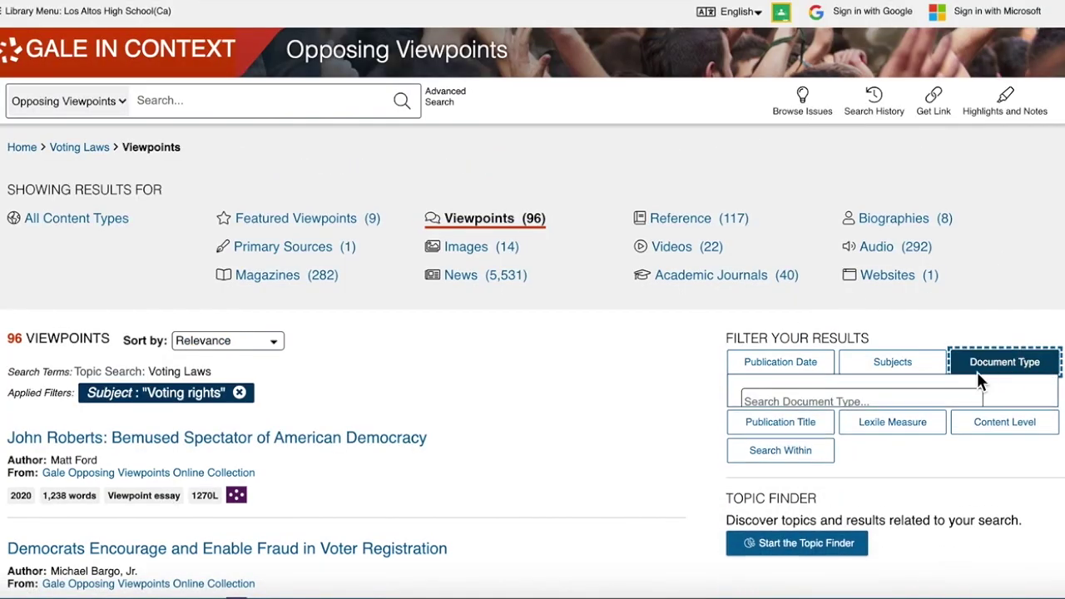
Step: Apply a Los Angeles Times publication title filter, leaving 2 viewpoints
click(774, 406)
scroll(769, 441, down, 5)
scroll(770, 438, down, 2)
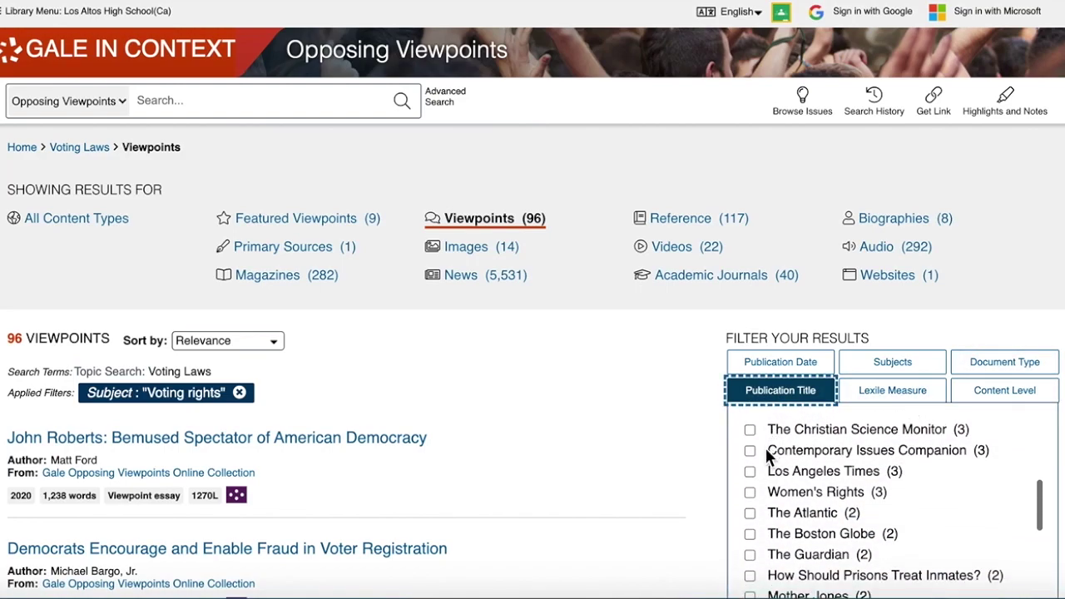
click(750, 471)
scroll(621, 419, down, 5)
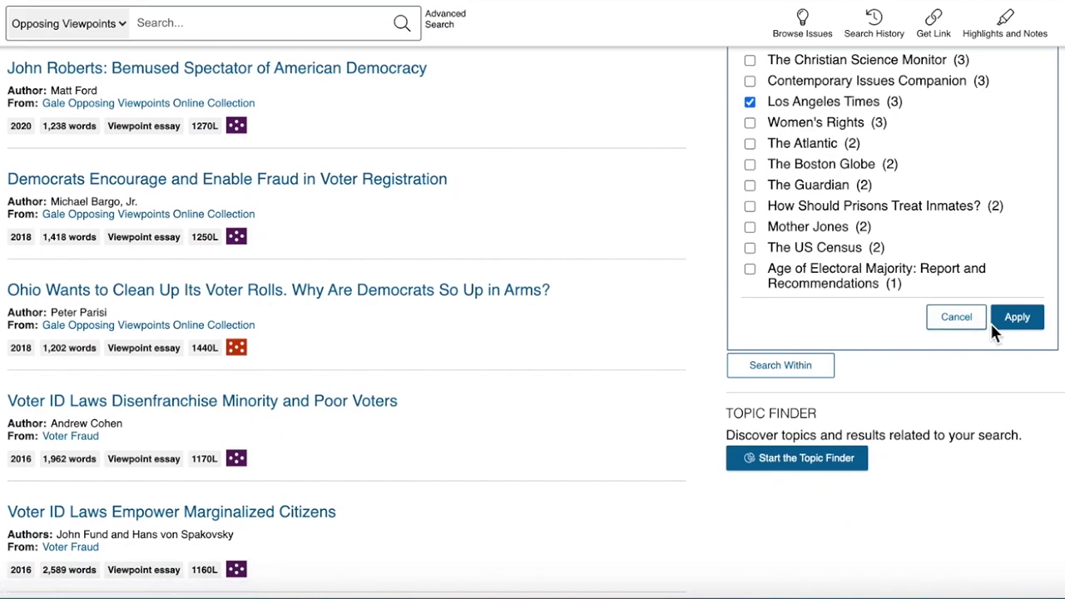
click(1017, 320)
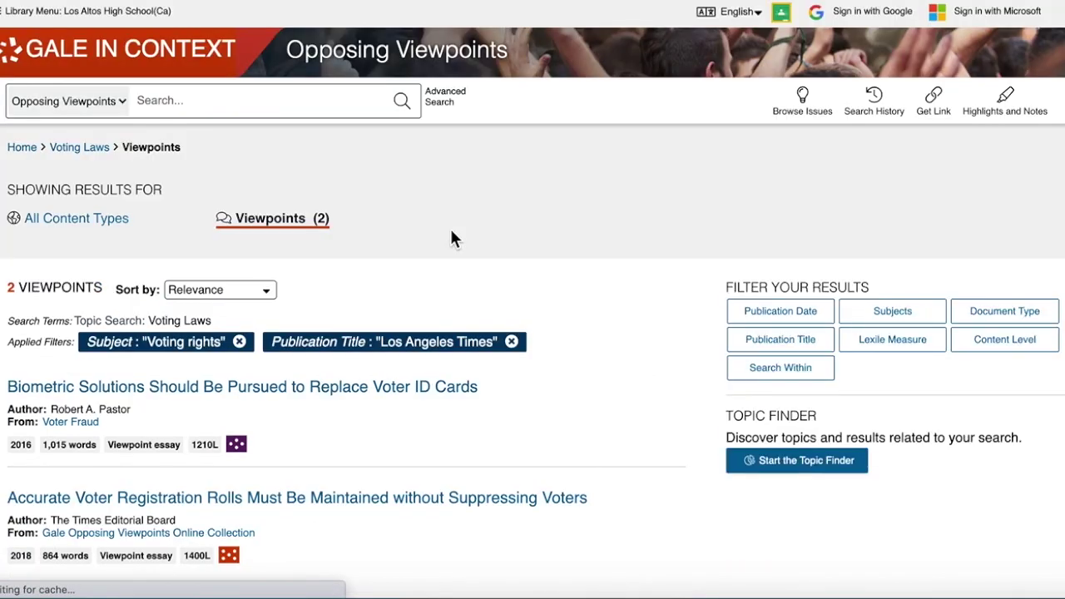
scroll(452, 239, down, 3)
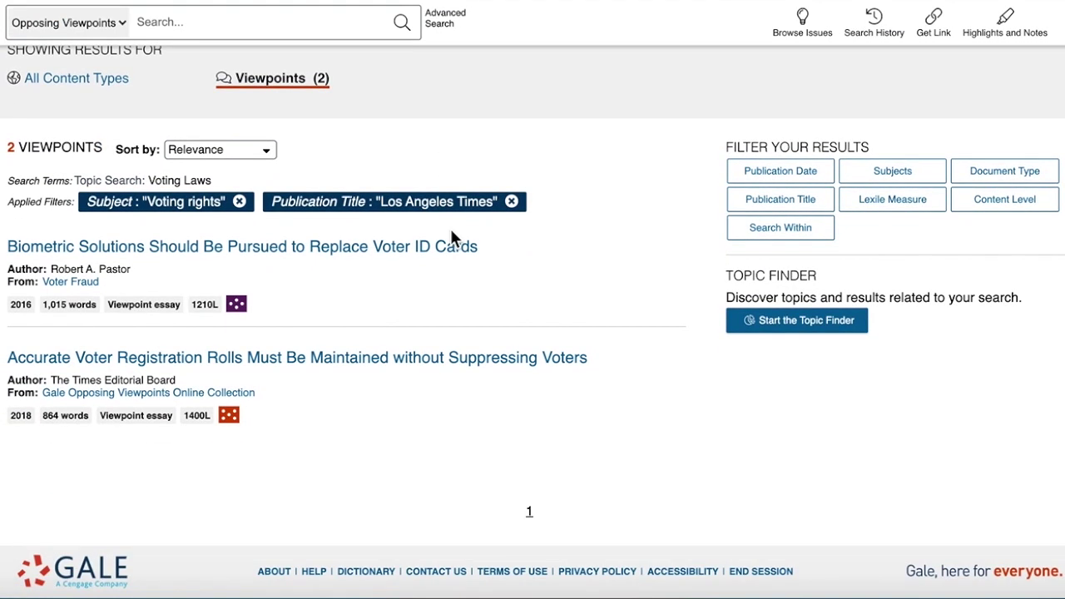
scroll(451, 238, up, 3)
Step: Open the Biometric Solutions viewpoint essay and select its MLA 8th Edition citation
click(311, 390)
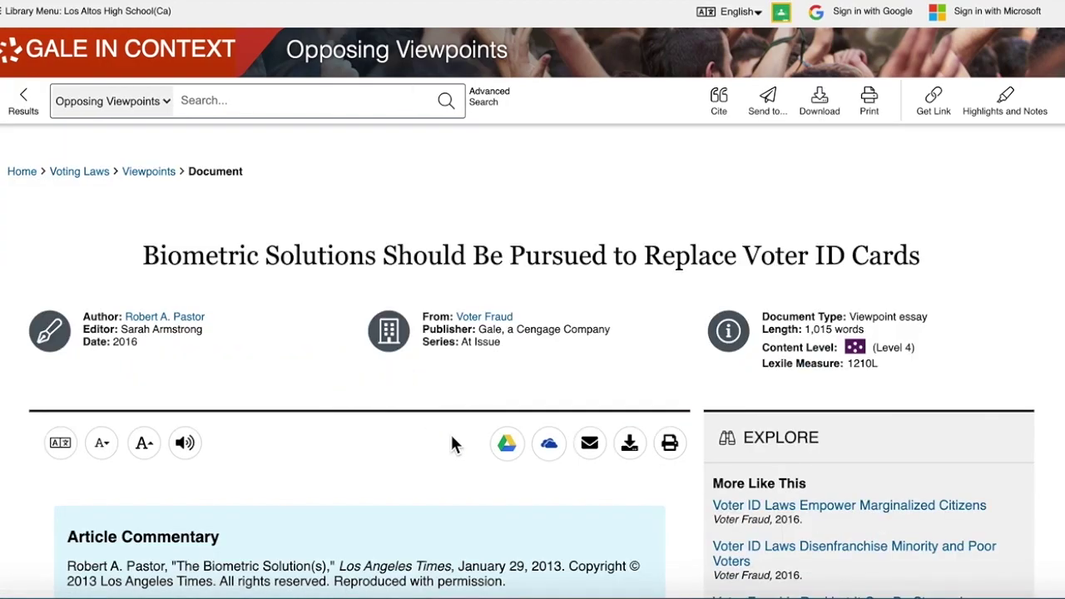
scroll(453, 437, down, 2)
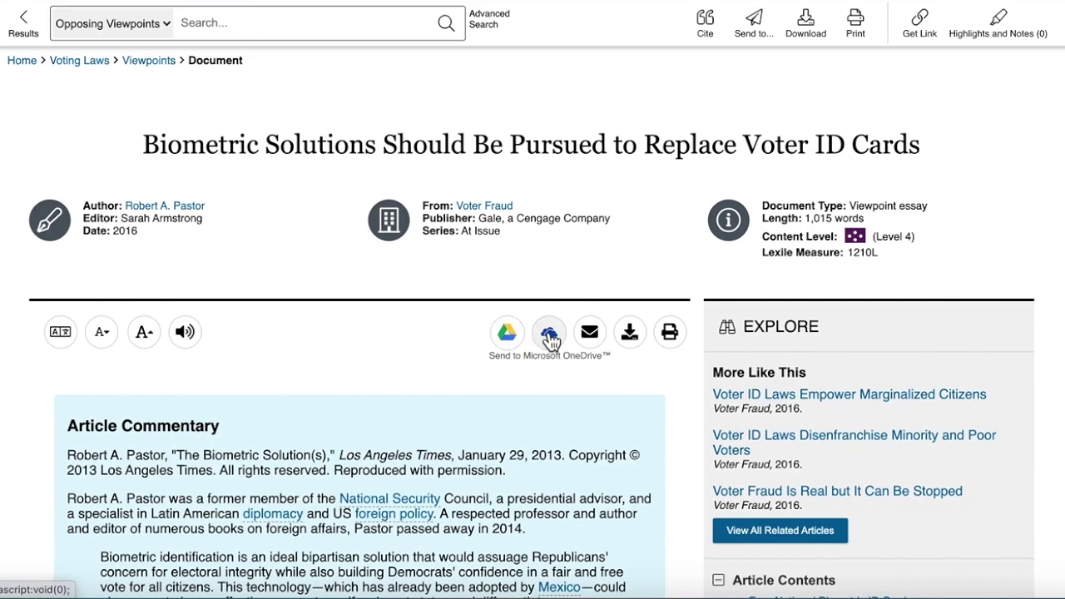
scroll(687, 331, up, 1)
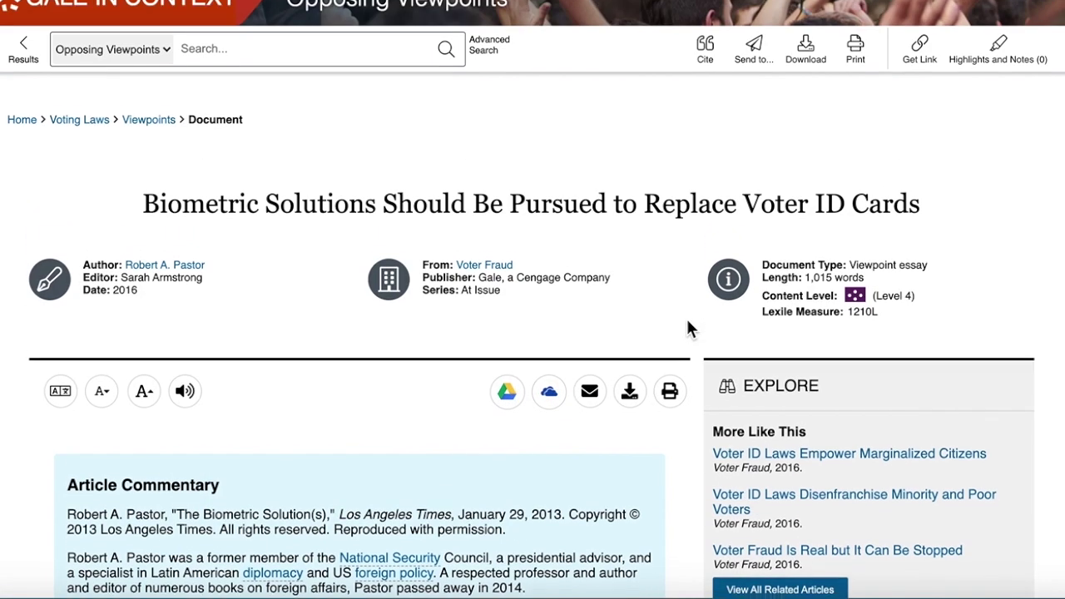
click(706, 57)
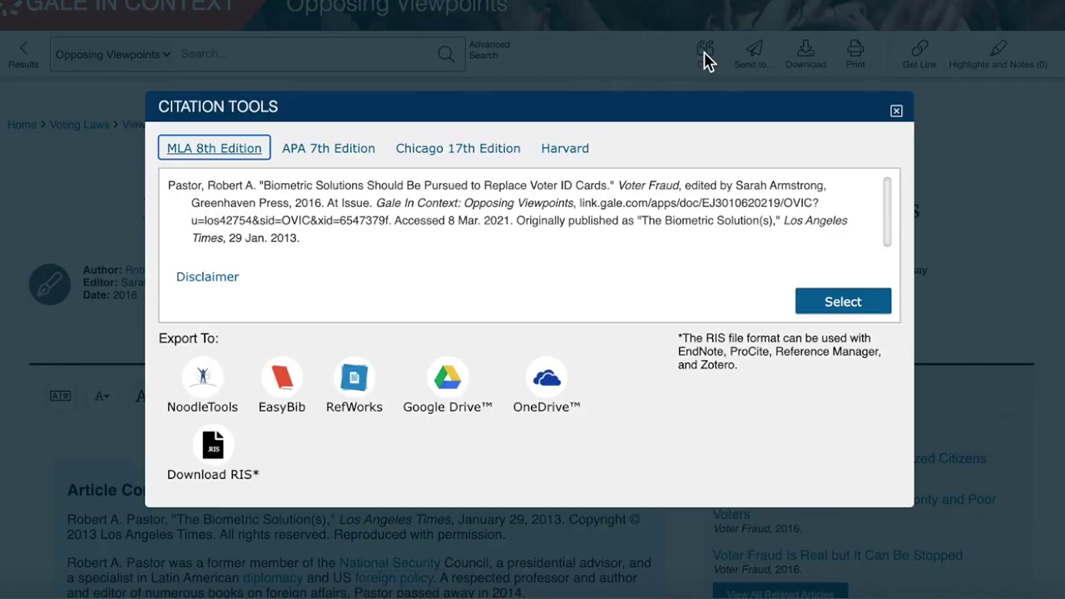
click(826, 304)
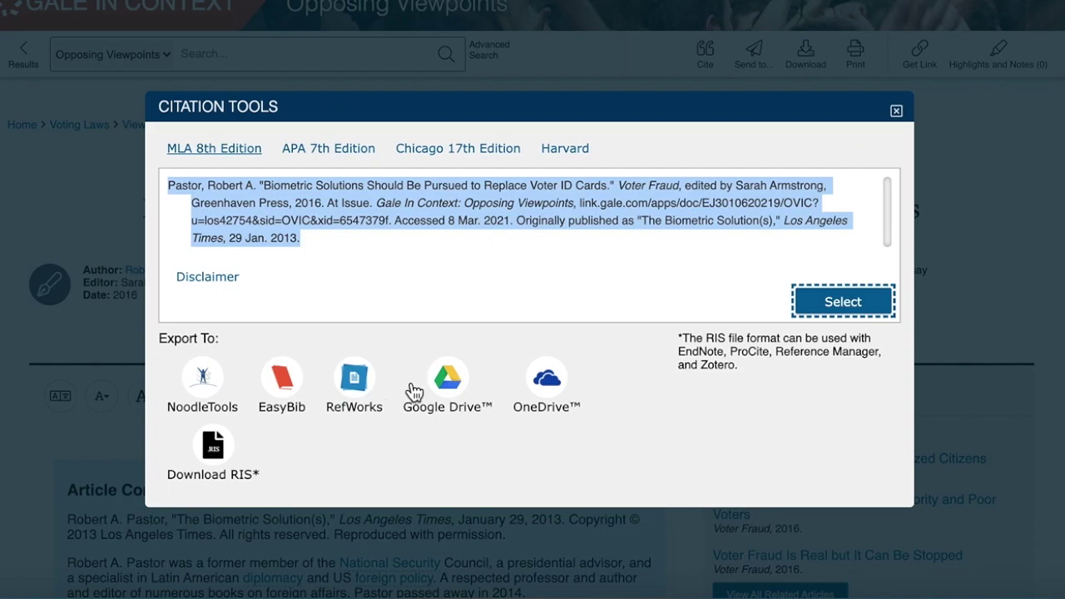
Step: Close Citation Tools and launch ProQuest from the library's General Topic database list
click(897, 111)
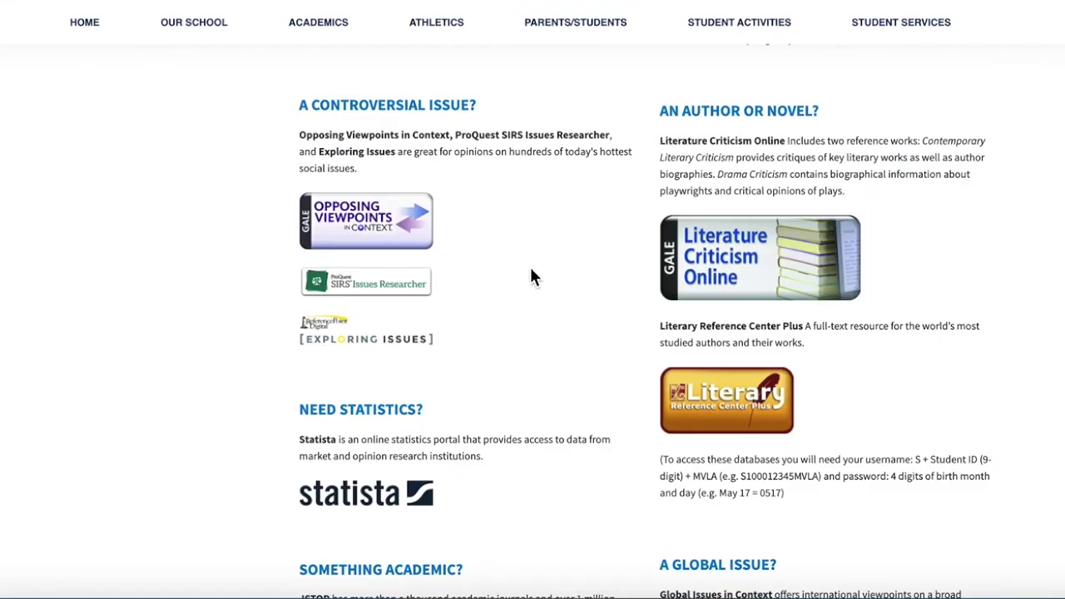
scroll(534, 275, up, 5)
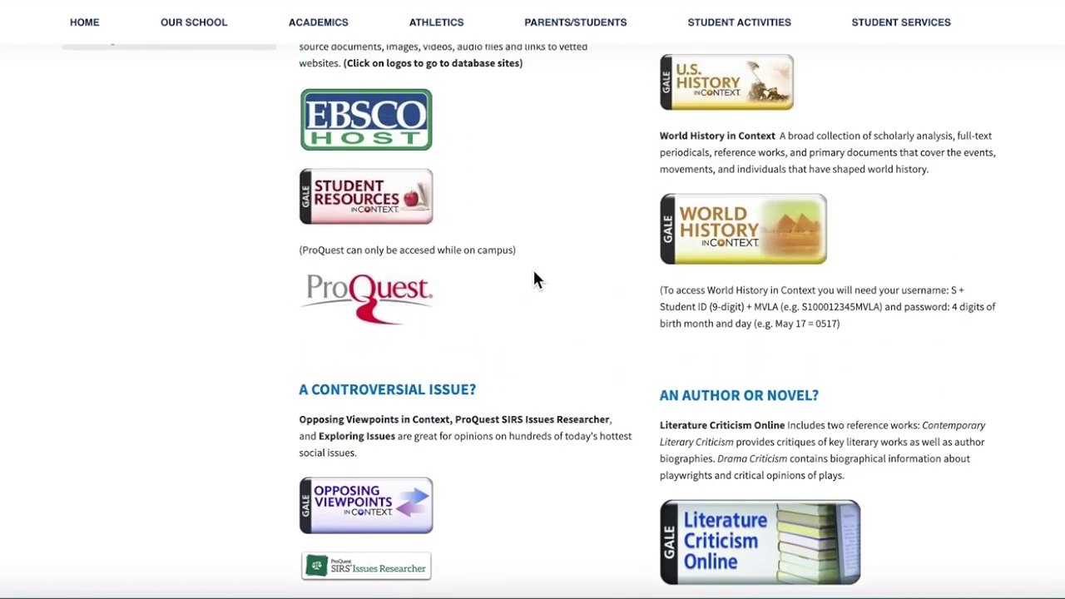
scroll(534, 279, up, 1)
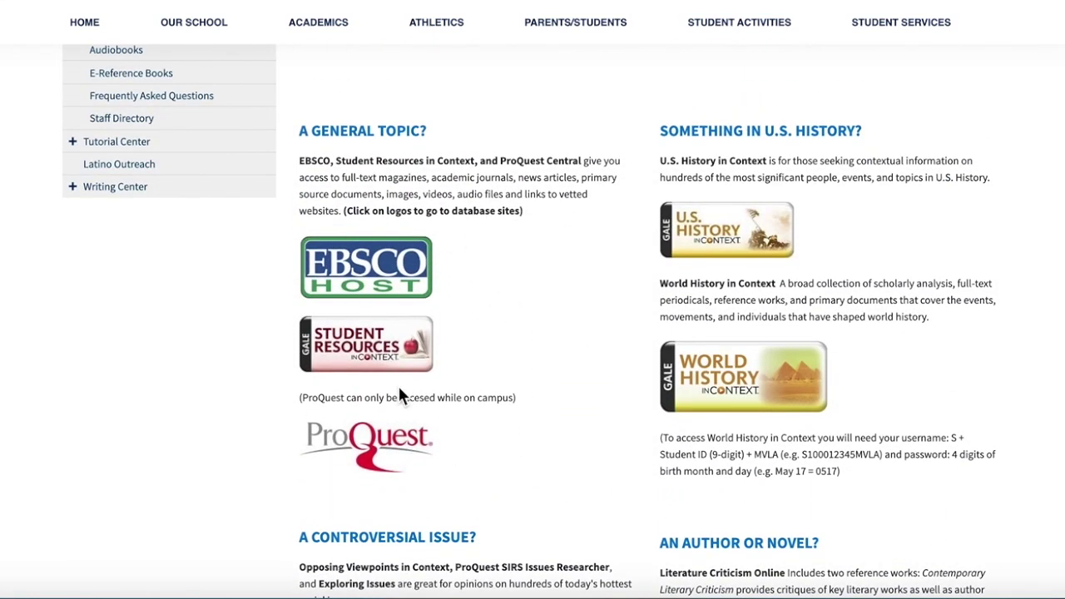
click(364, 451)
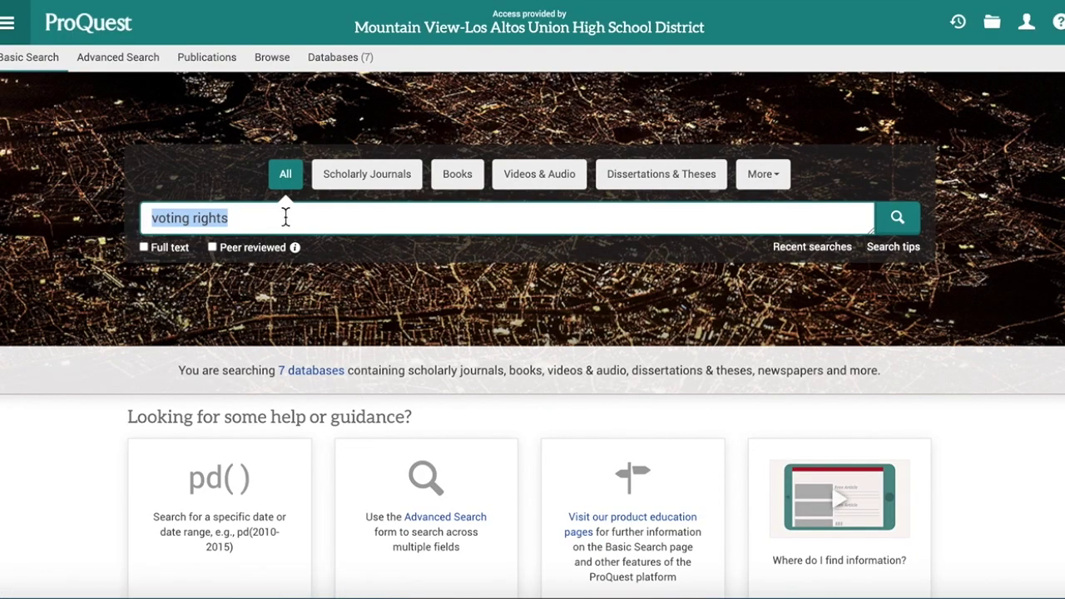
Step: Search ProQuest for 'universal basic income'
text(unive)
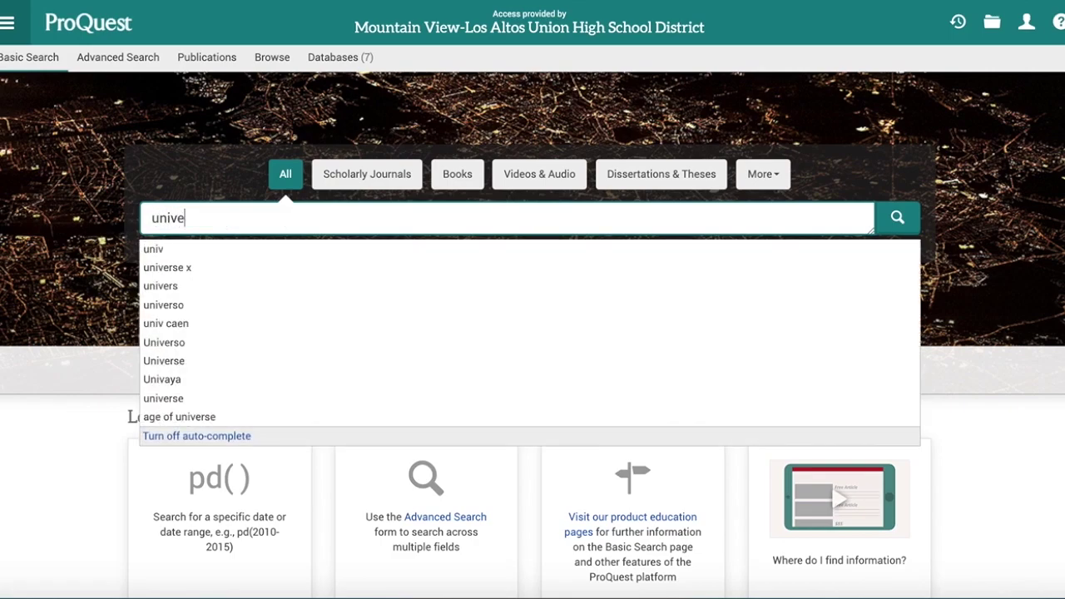
text(rsal basic income)
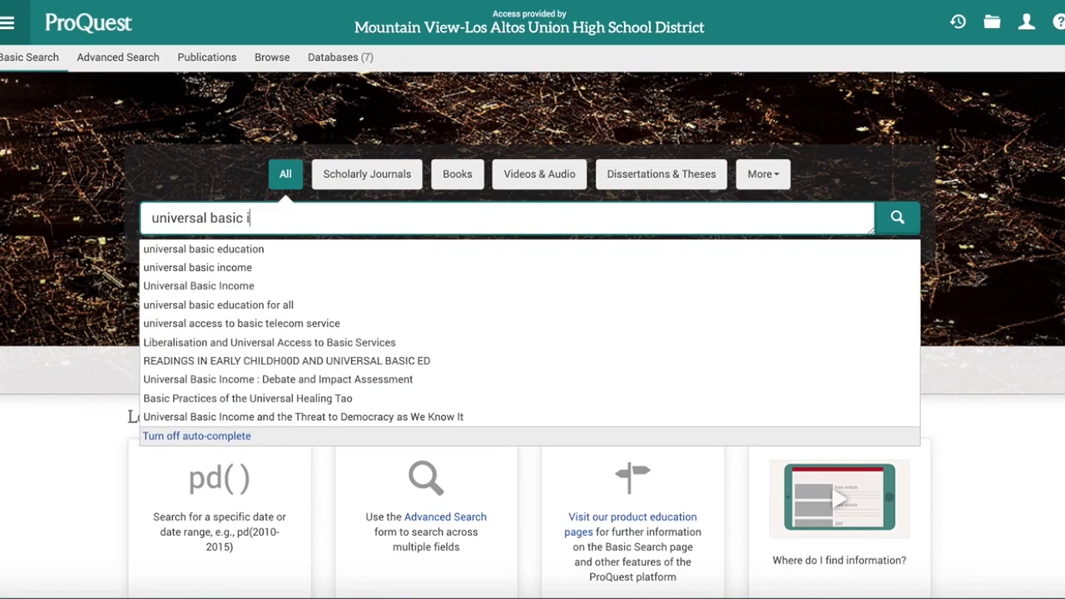
key(Return)
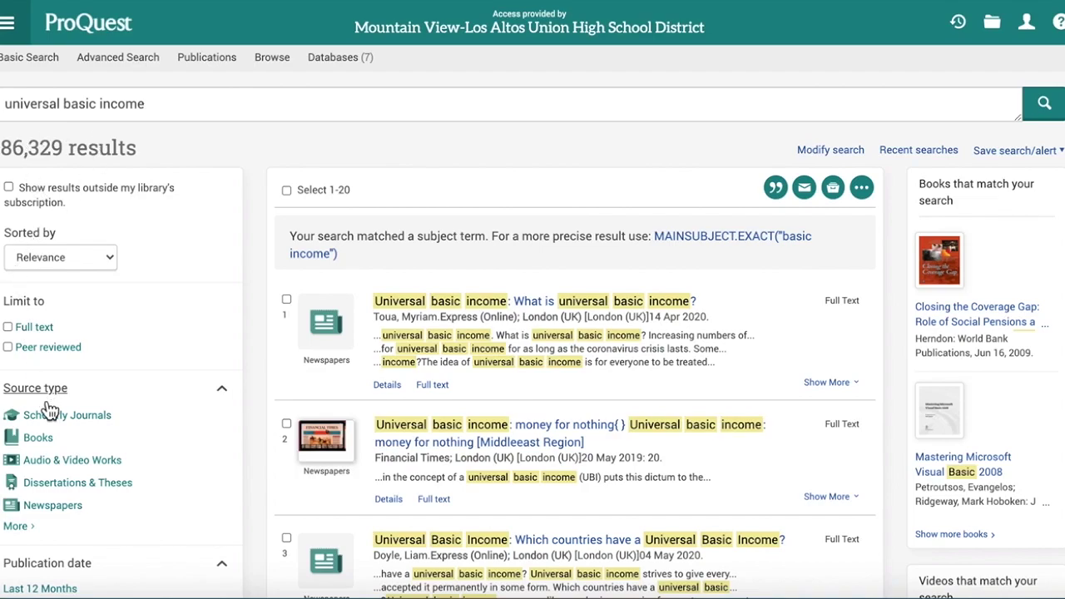
Step: Limit results to Full text and the Newspapers source type, leaving Peer reviewed off
click(10, 328)
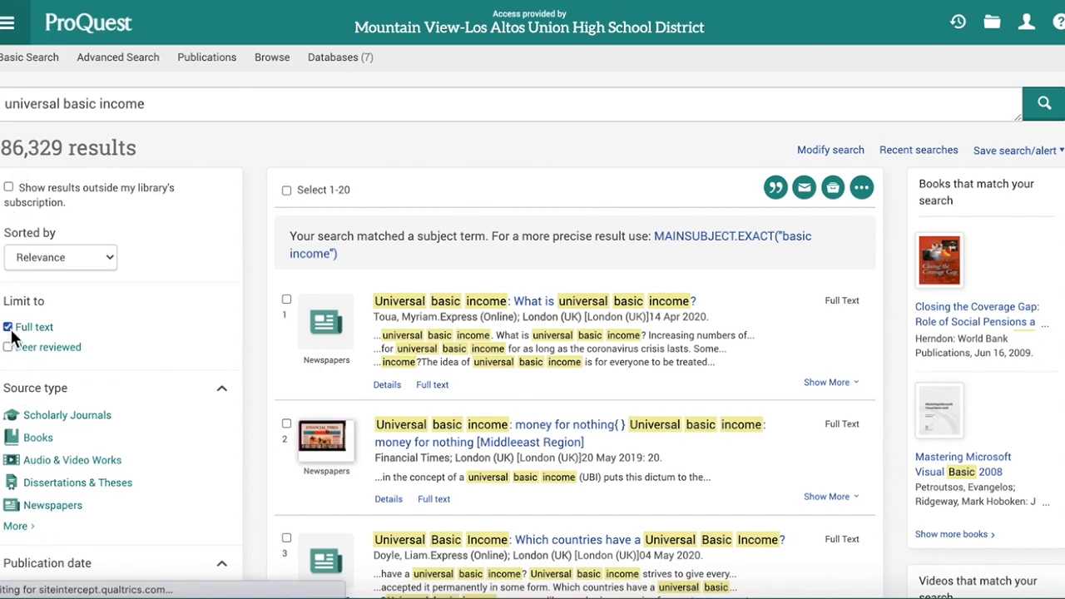
scroll(12, 338, down, 1)
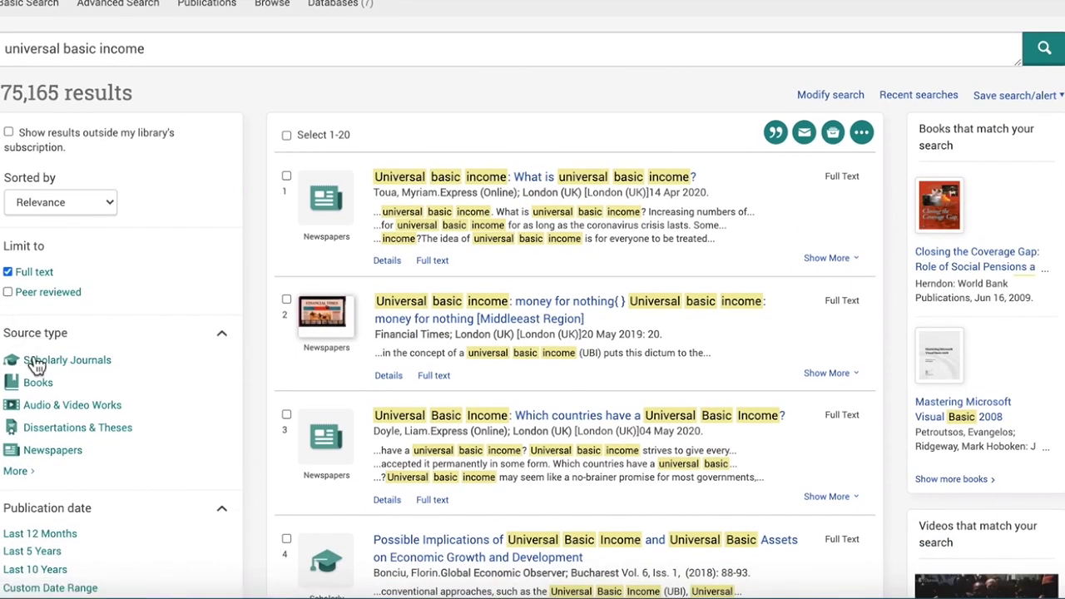
click(8, 293)
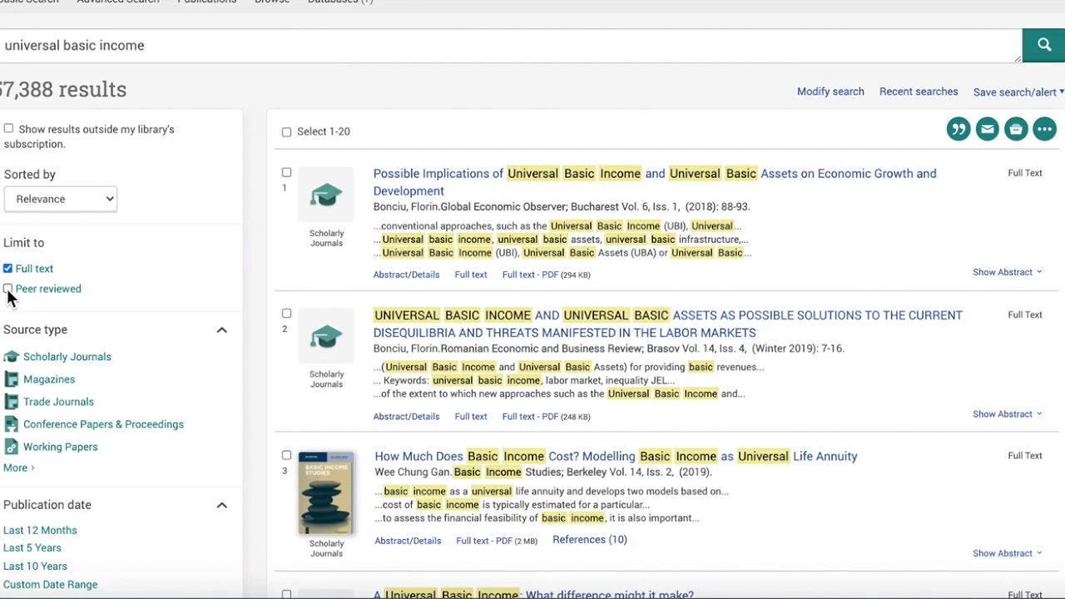
click(8, 289)
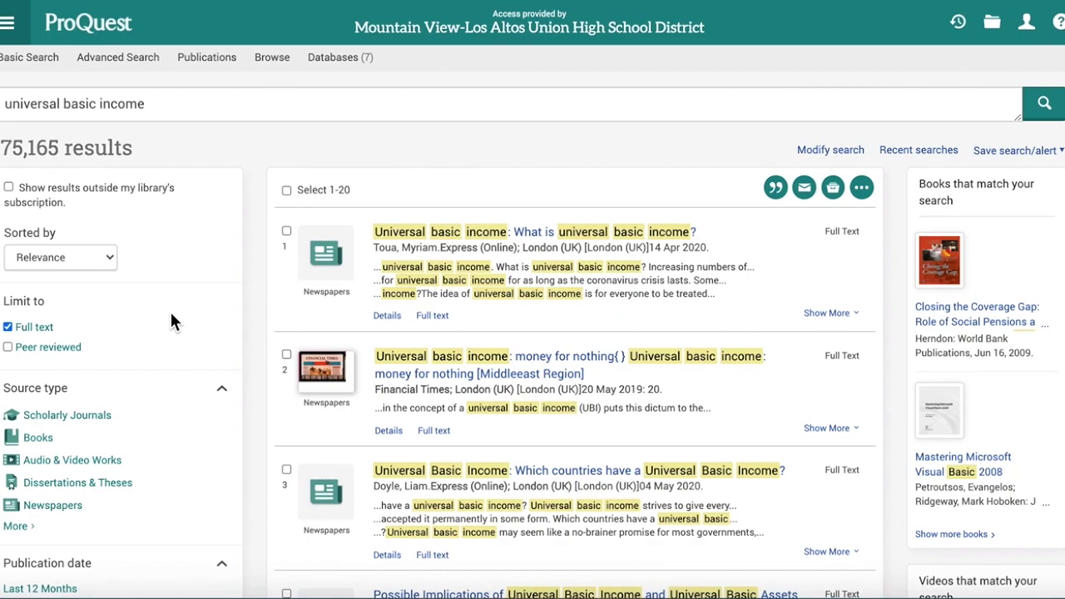
scroll(171, 321, down, 2)
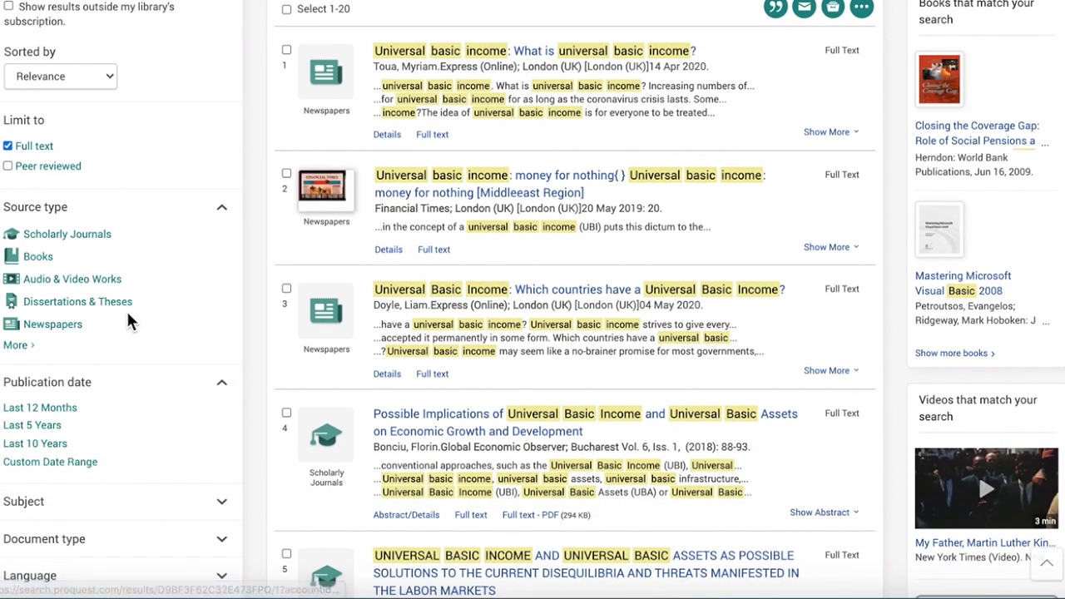
click(62, 330)
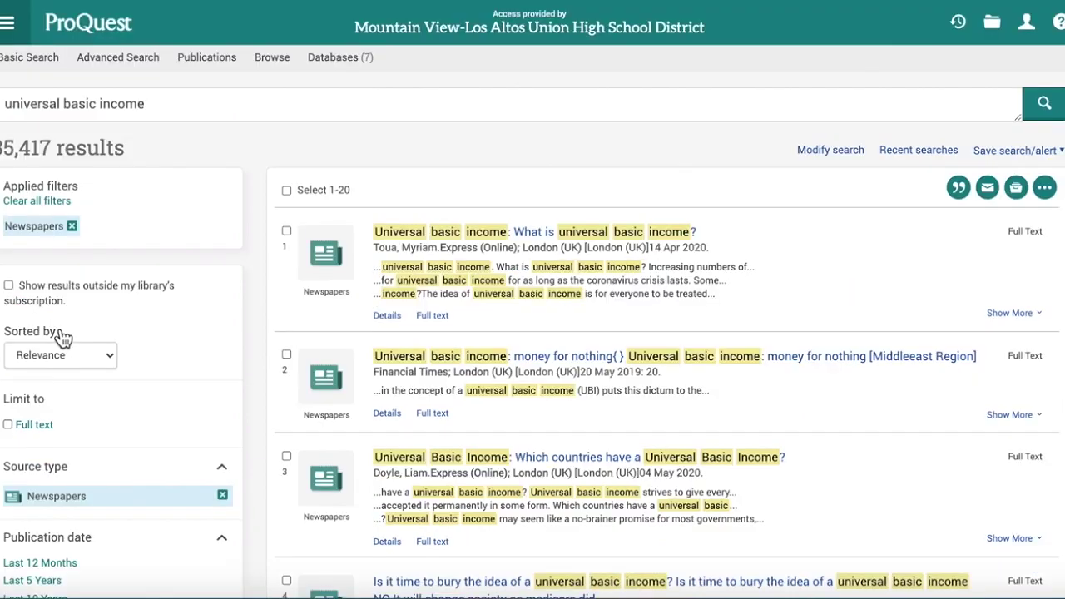
Step: Limit the publication date to the Last 12 Months
scroll(167, 310, down, 4)
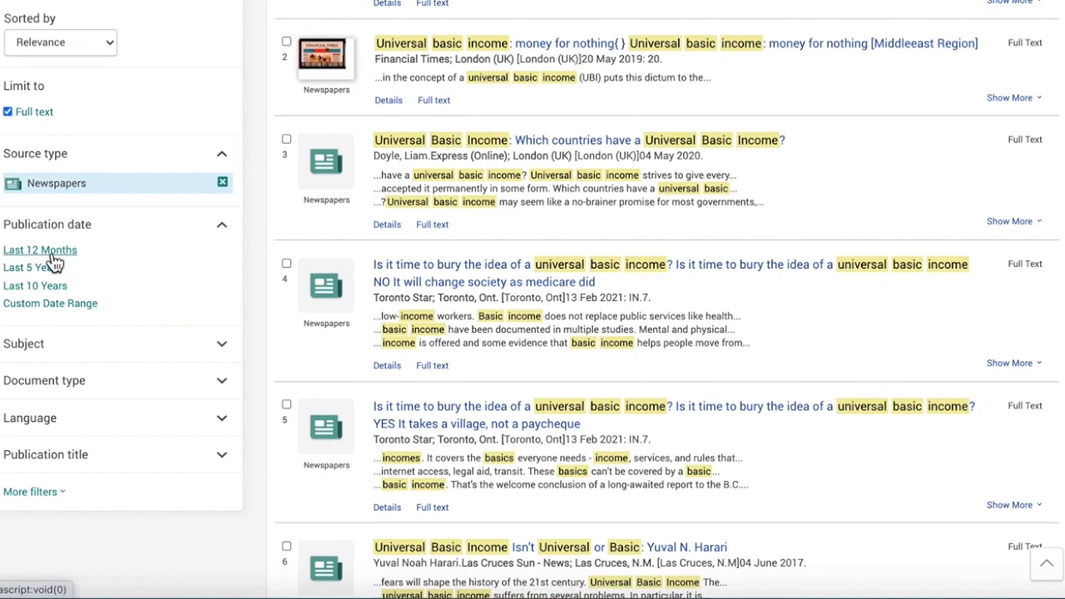
click(51, 254)
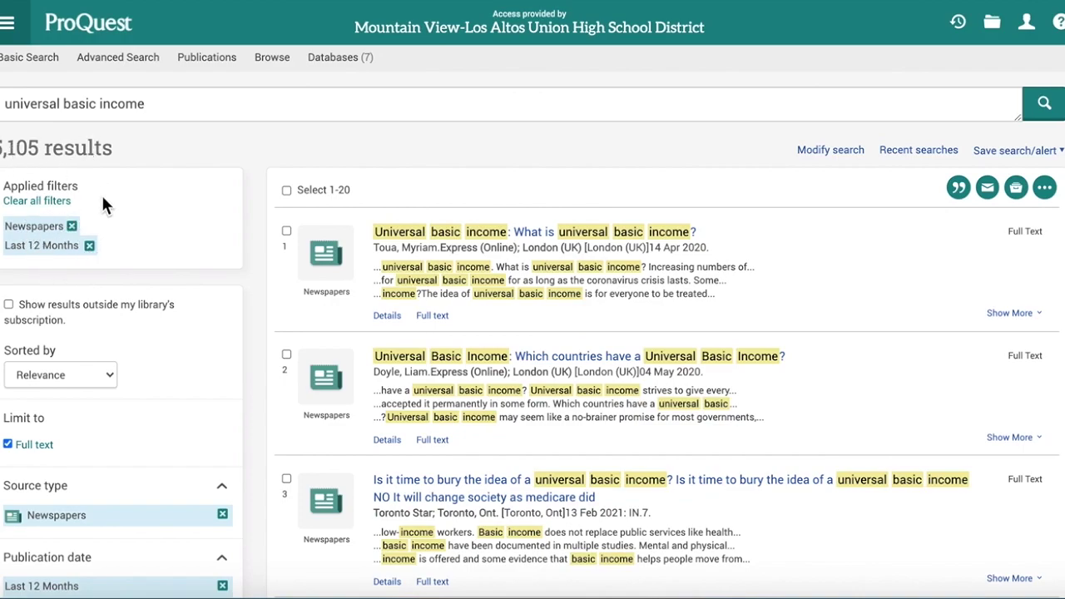
scroll(130, 278, down, 5)
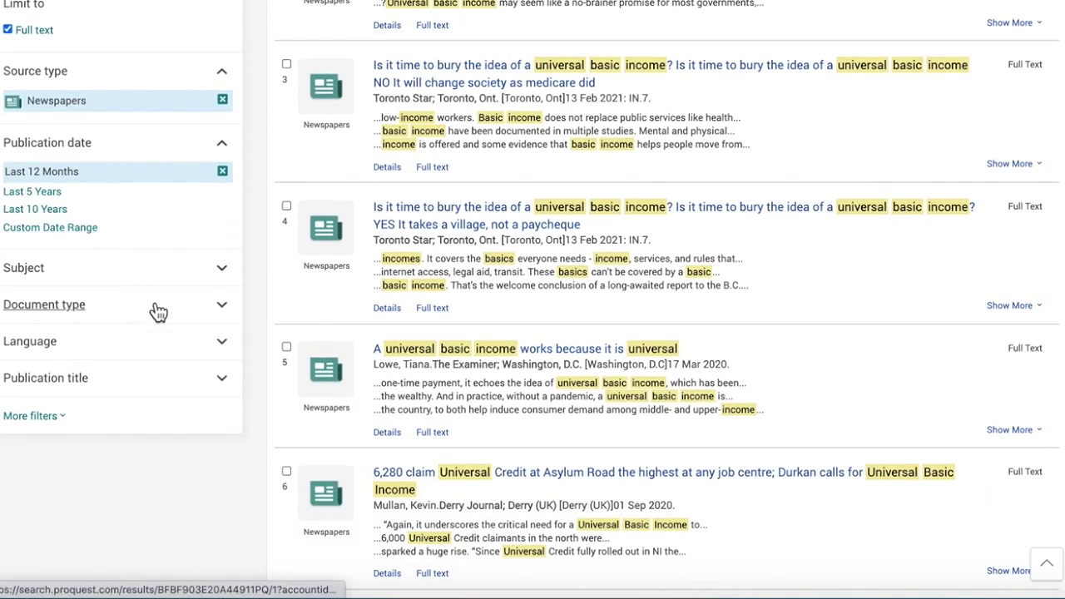
Step: Restrict document type to Commentary and Editorial, leaving 641 results
click(226, 310)
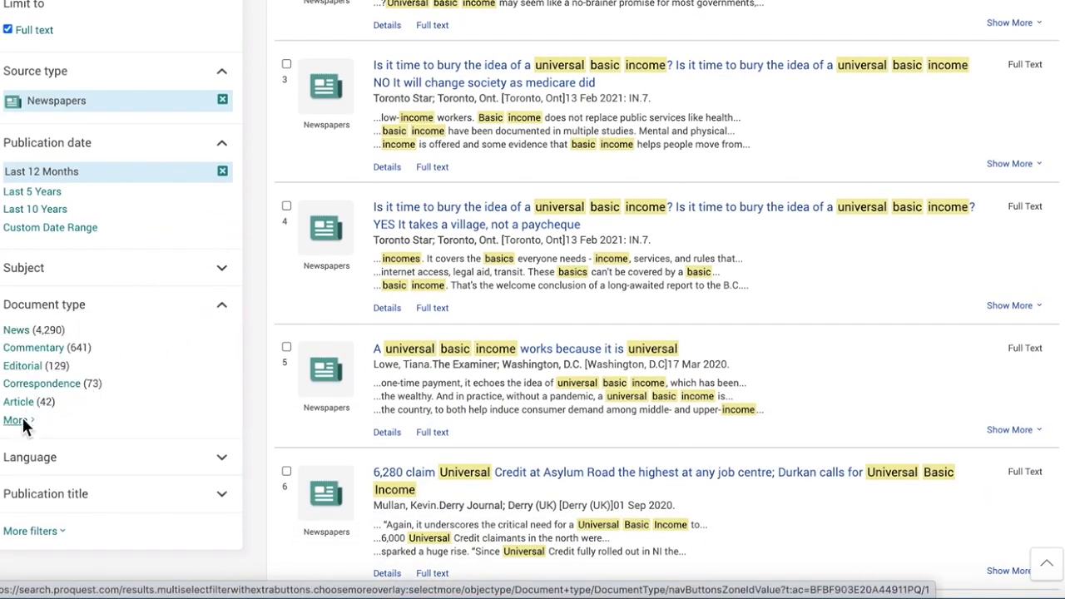
click(23, 421)
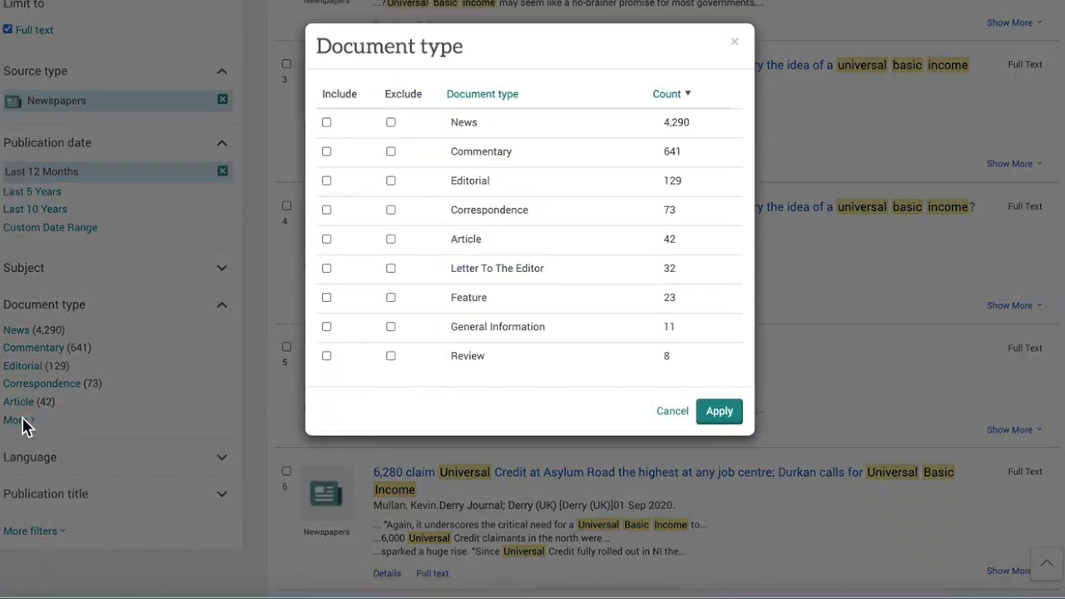
click(326, 152)
click(327, 180)
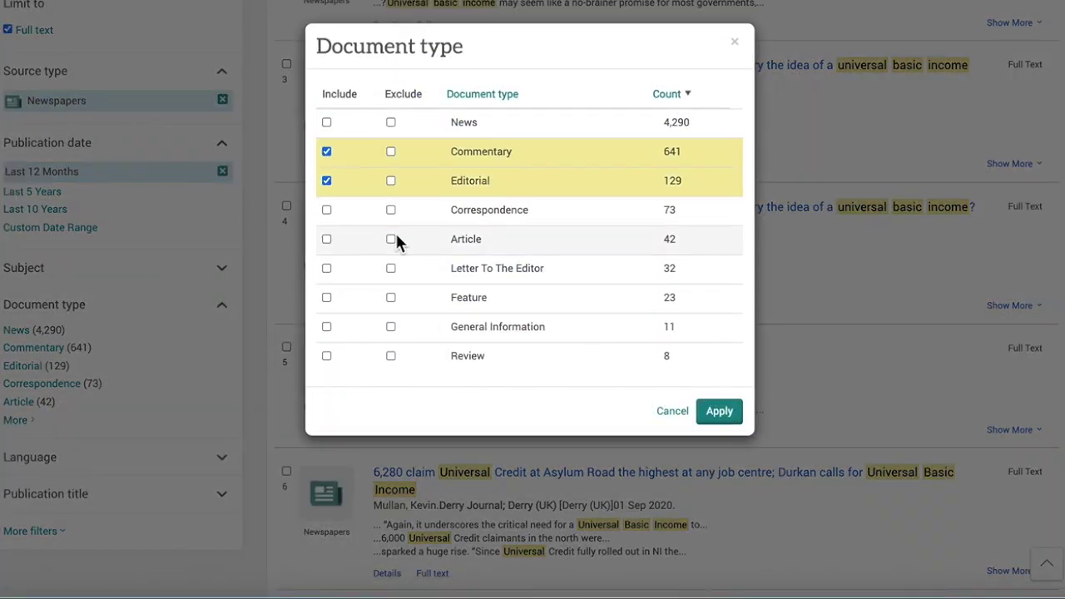
scroll(395, 237, down, 3)
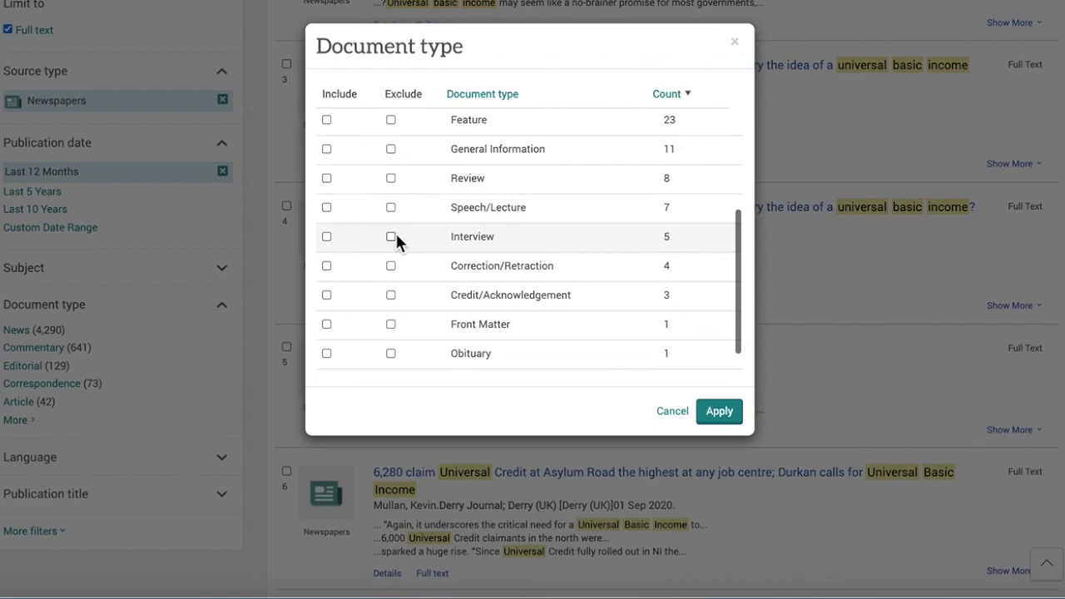
scroll(395, 233, down, 1)
click(737, 417)
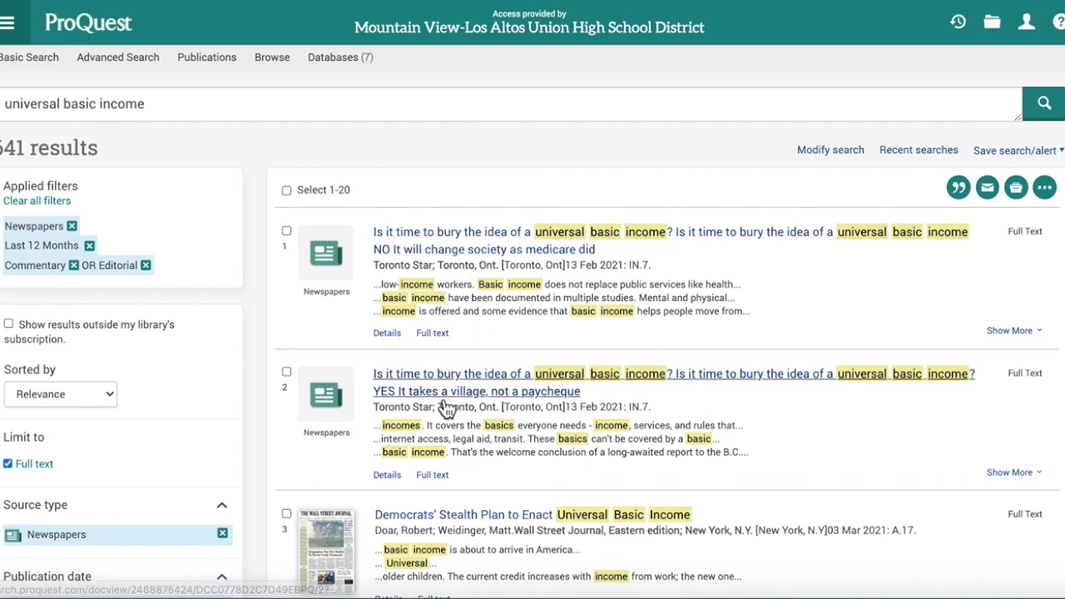
Step: Open the Los Angeles Times article 'PERSPECTIVES; Universal basic income's time in the spotlight'
scroll(441, 406, down, 2)
scroll(438, 406, down, 2)
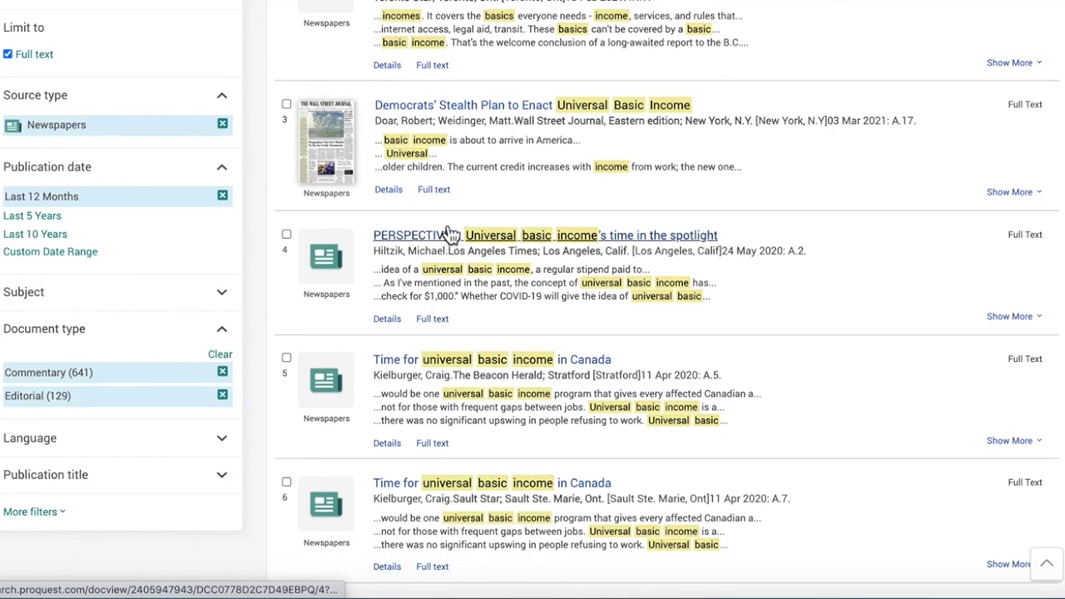
click(551, 237)
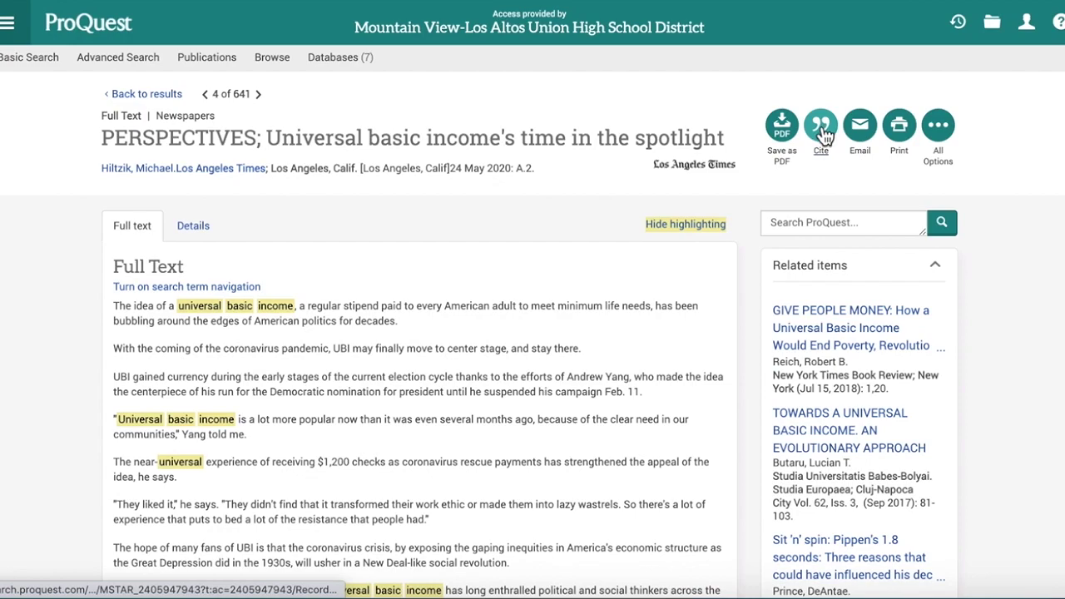
Step: Review the article's All save options and dismiss them
click(938, 127)
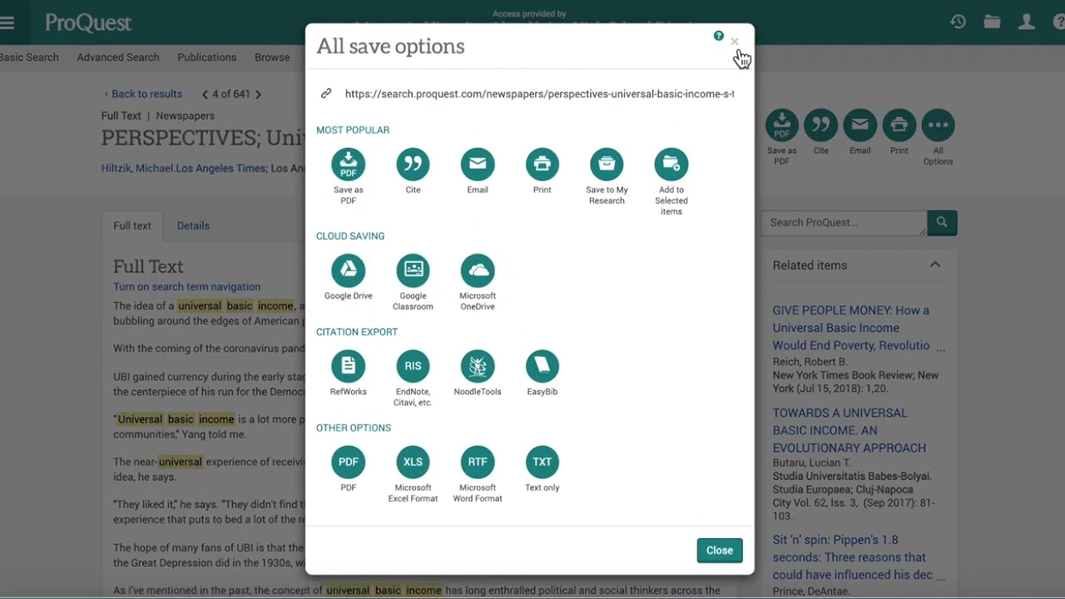
click(722, 552)
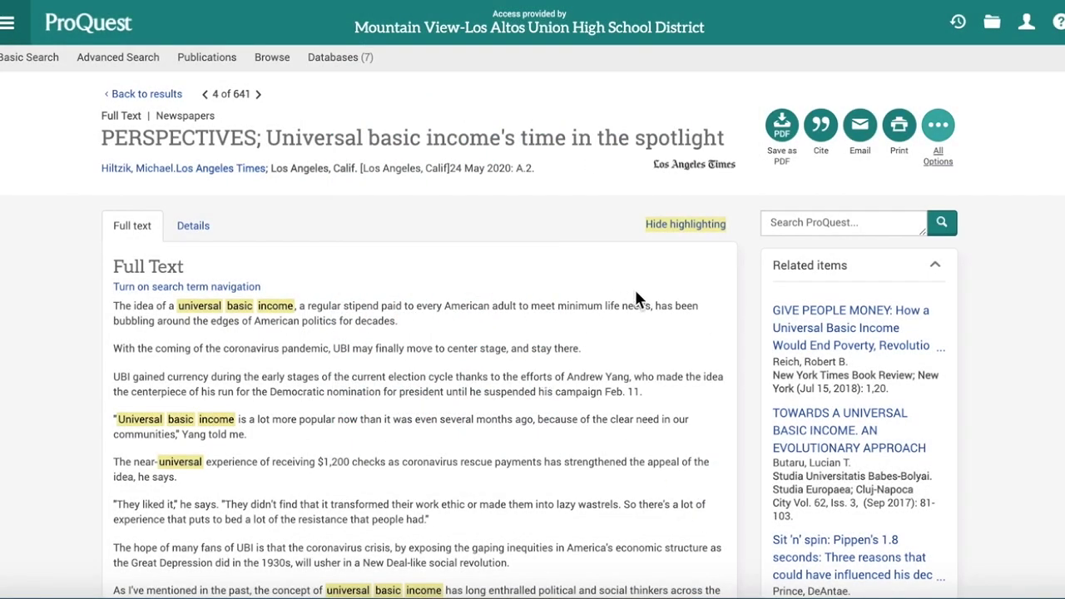
scroll(635, 293, down, 1)
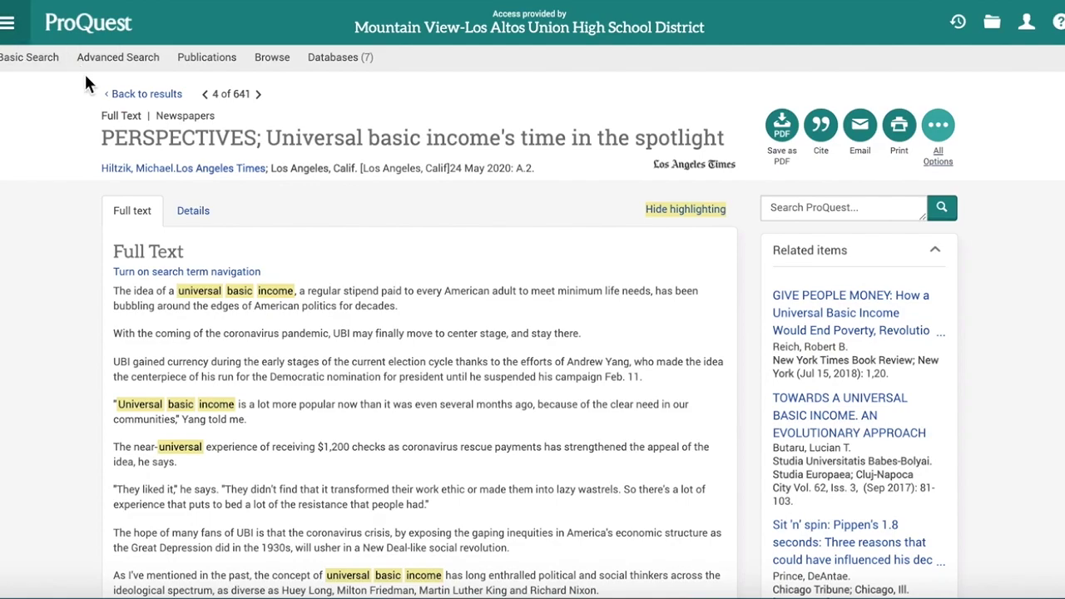
Step: Return to the 641 filtered results, then back to the library's Online Databases page
click(125, 94)
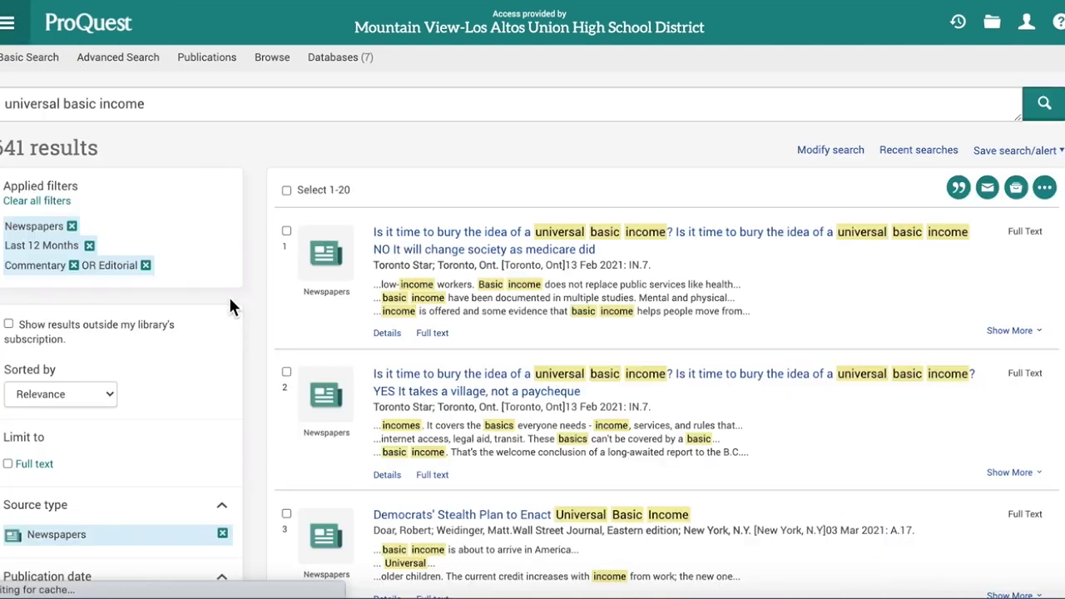
scroll(254, 324, up, 1)
scroll(257, 330, up, 5)
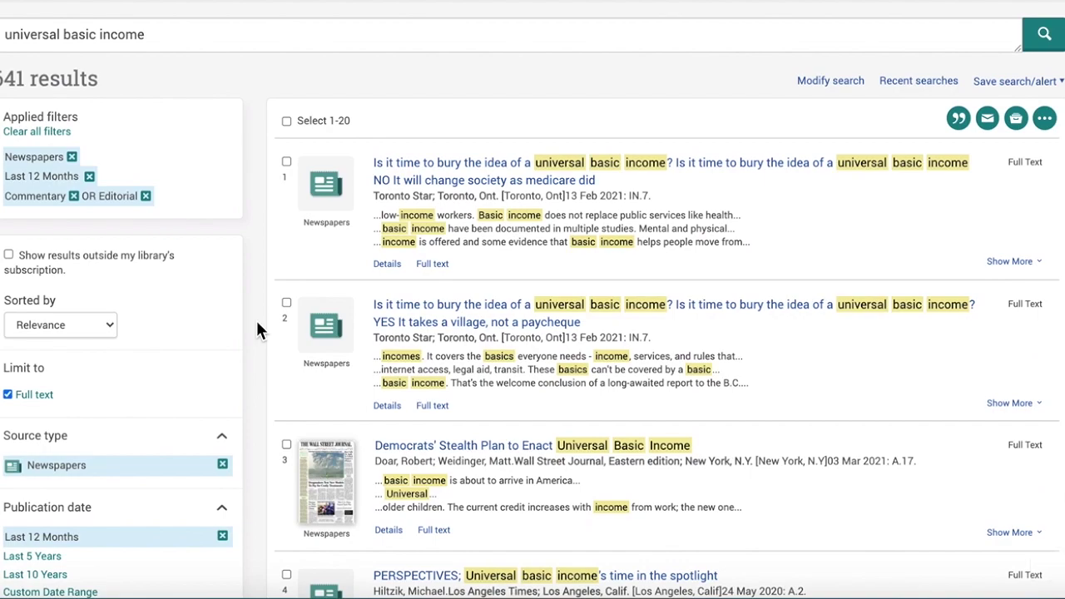
scroll(442, 221, up, 1)
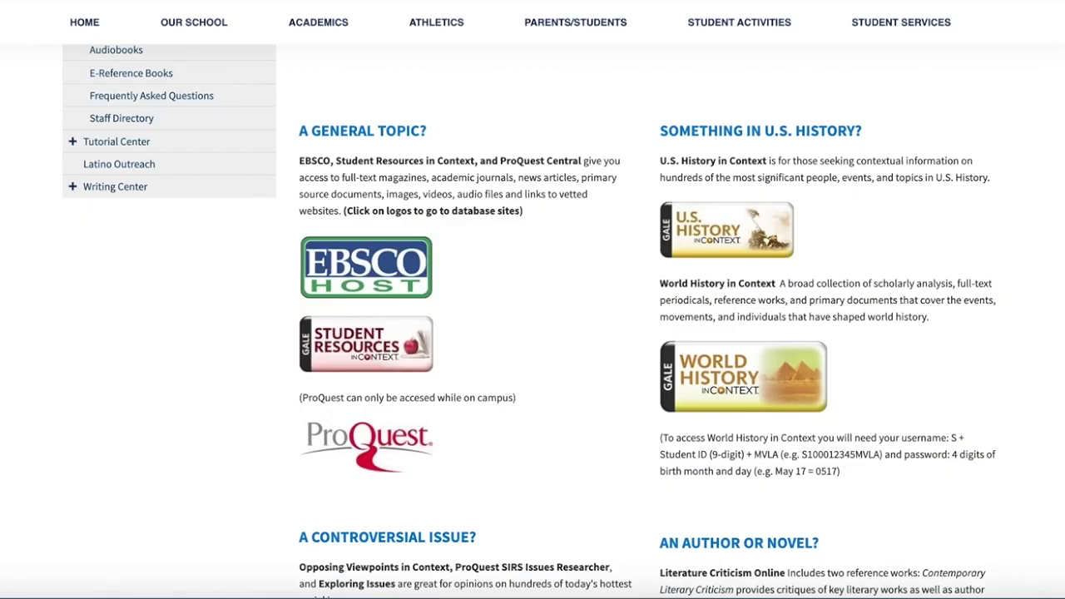
Step: Open EBSCOhost from the General Topic section of the library database guide
click(372, 280)
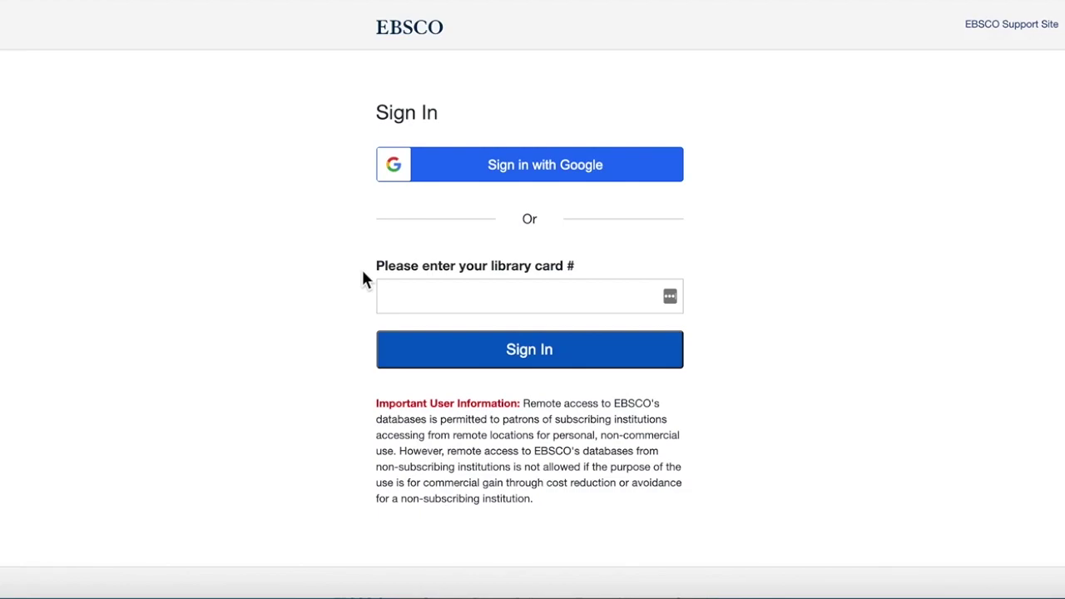
Step: Sign in to EBSCOhost by pasting the library card number
key(Tab)
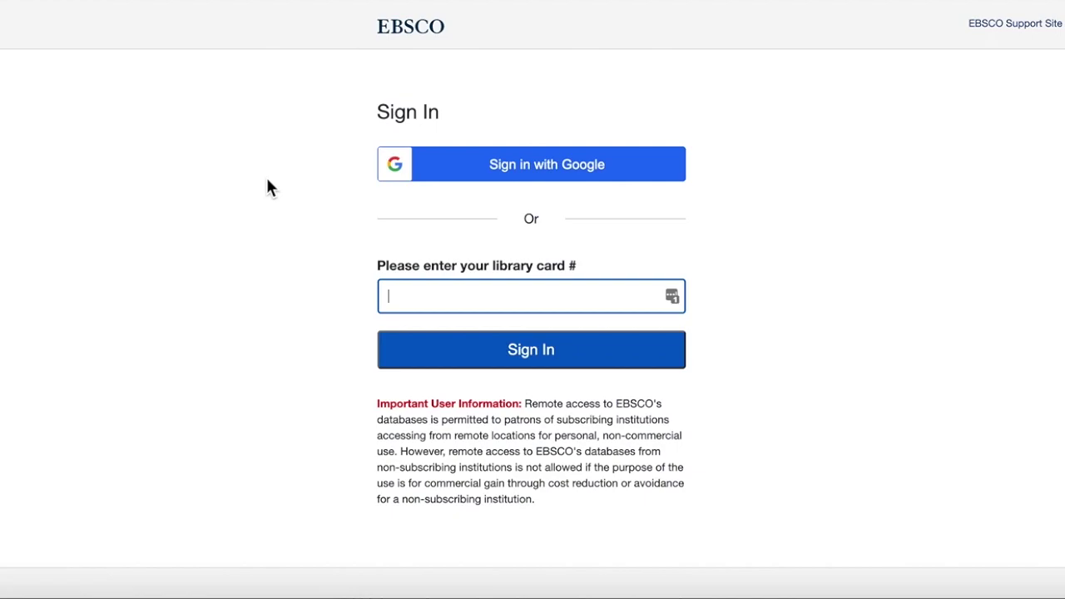
key(ctrl+v)
click(452, 358)
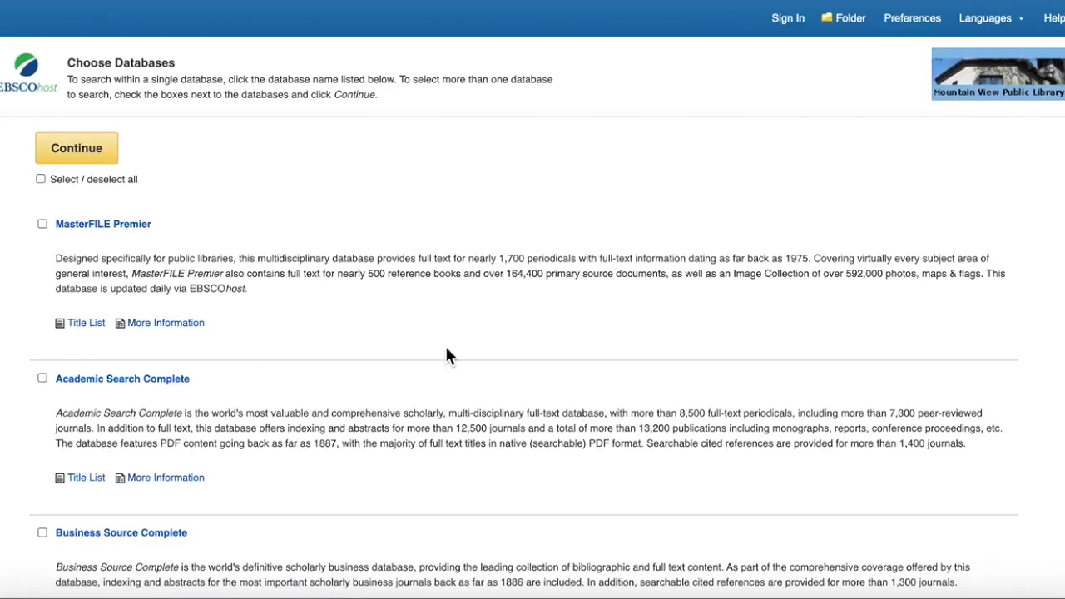
Step: Select MasterFILE Premier and Academic Search Complete and continue to the search page
scroll(447, 349, down, 5)
scroll(446, 356, down, 5)
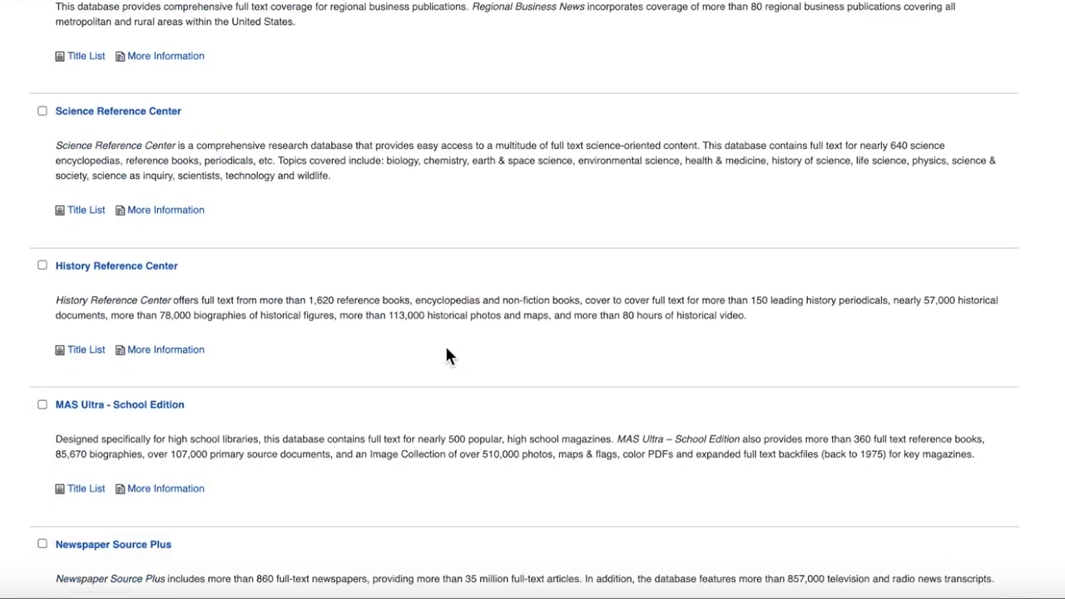
scroll(446, 356, up, 10)
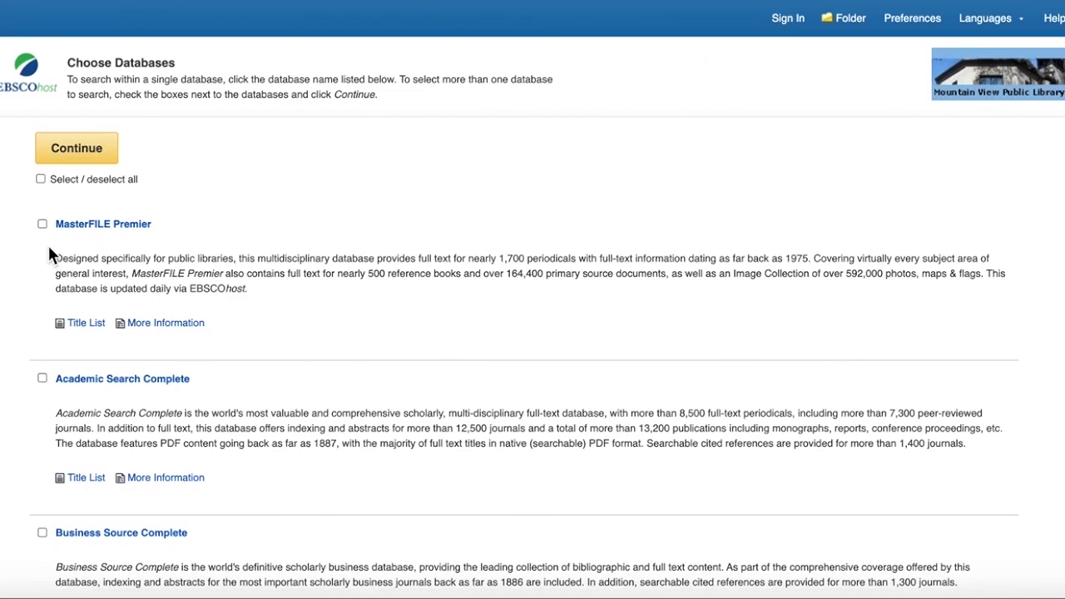
click(42, 224)
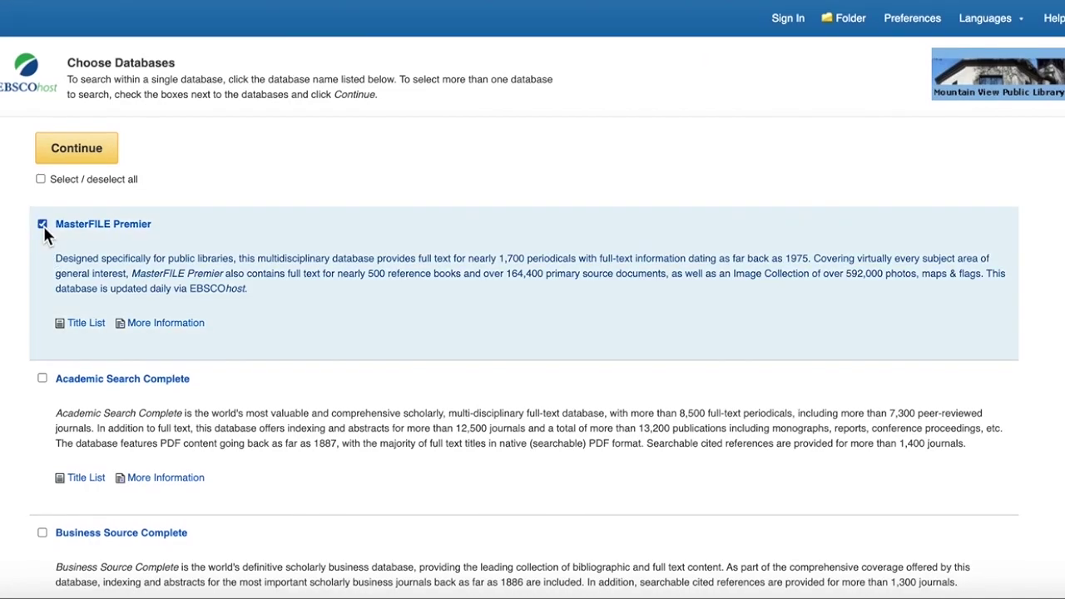
click(43, 379)
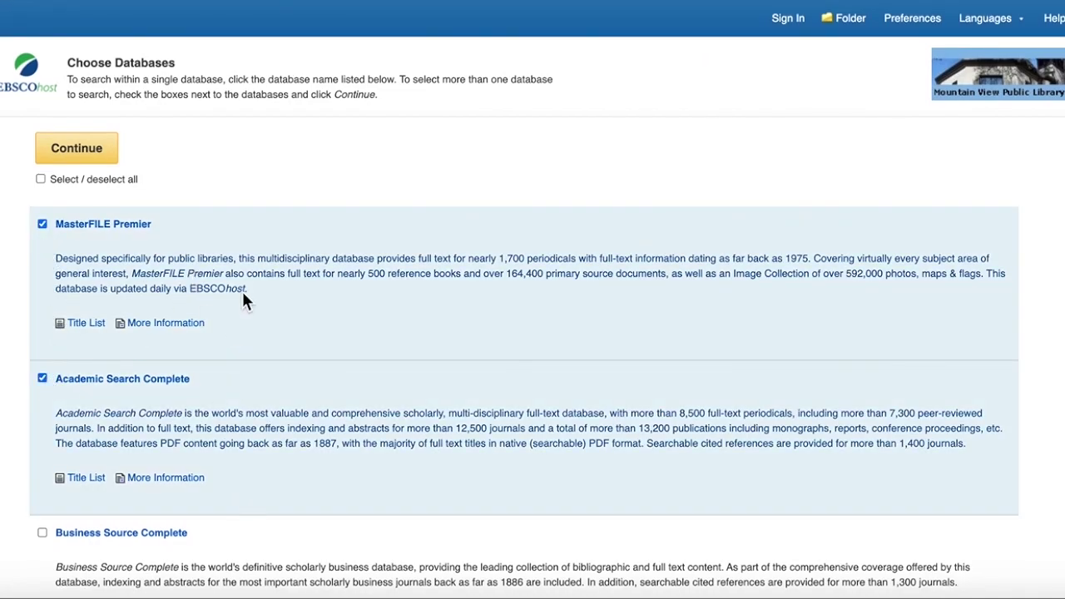
scroll(354, 496, down, 5)
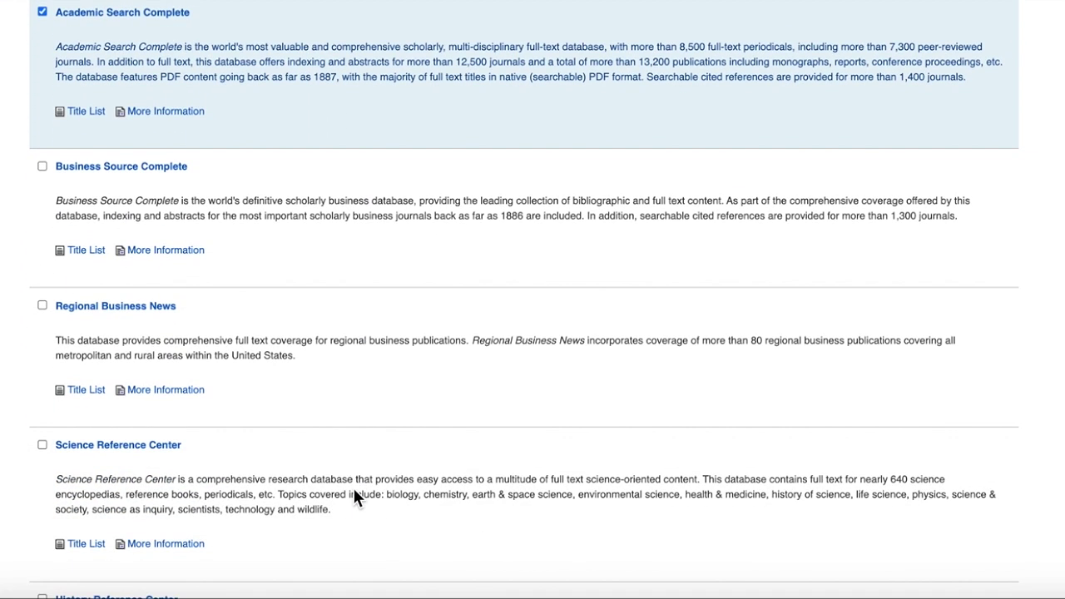
scroll(354, 496, down, 2)
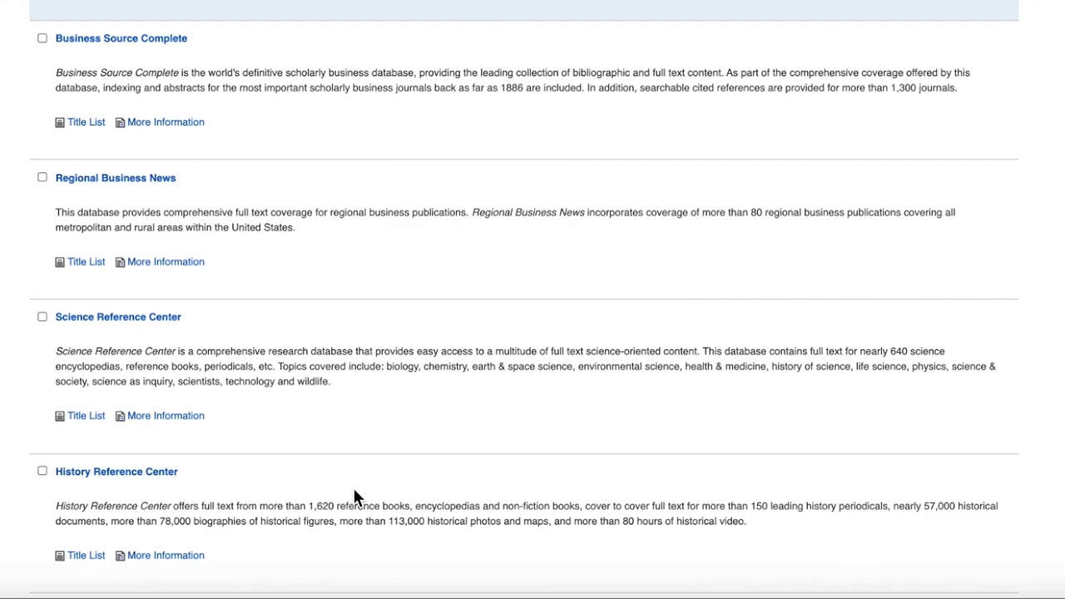
scroll(354, 497, down, 3)
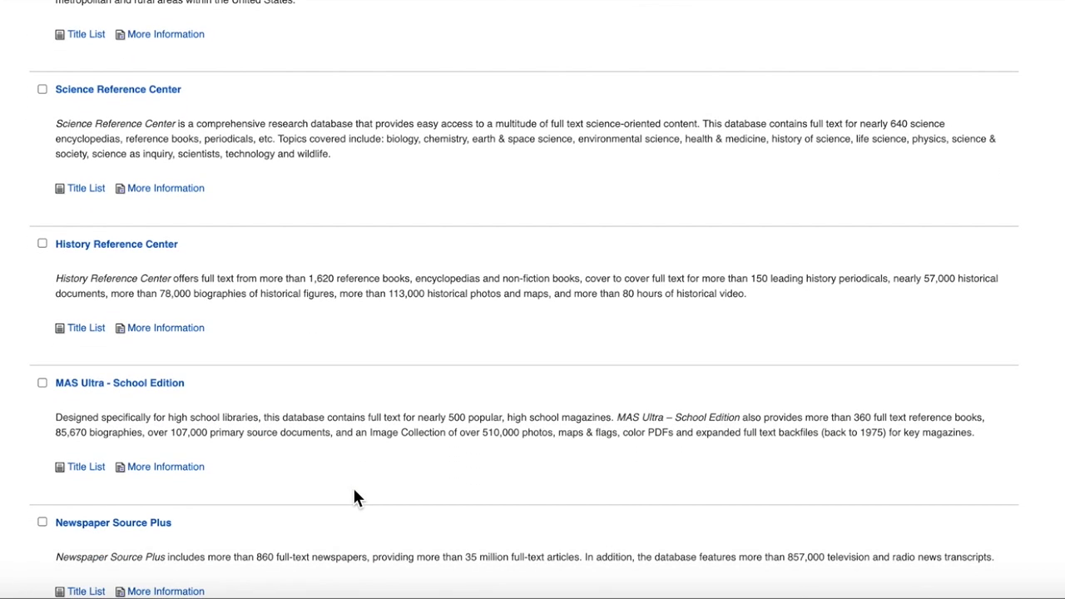
scroll(354, 496, up, 5)
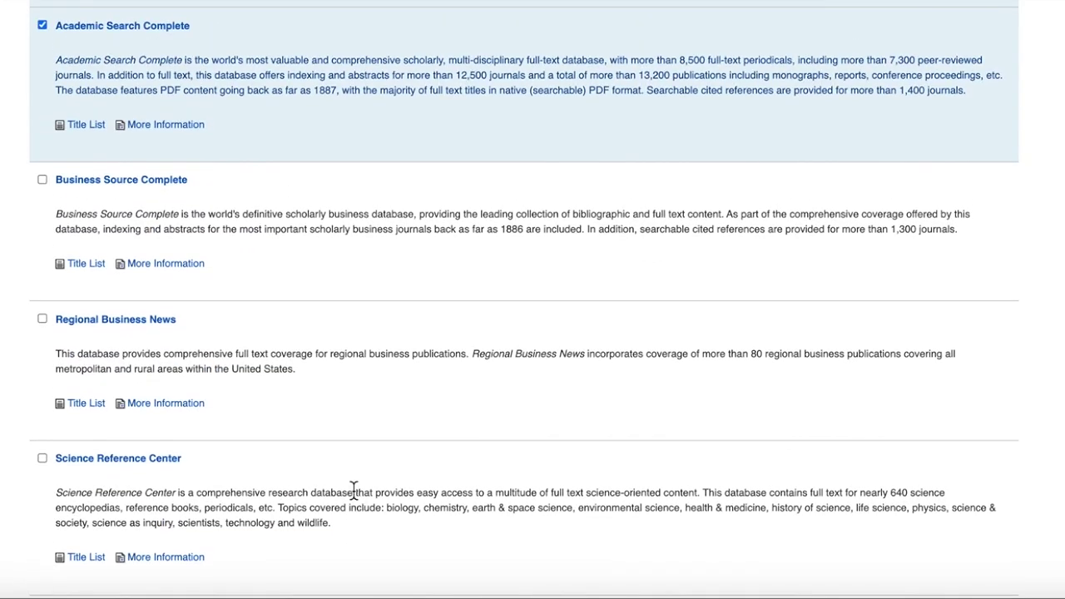
scroll(353, 493, up, 3)
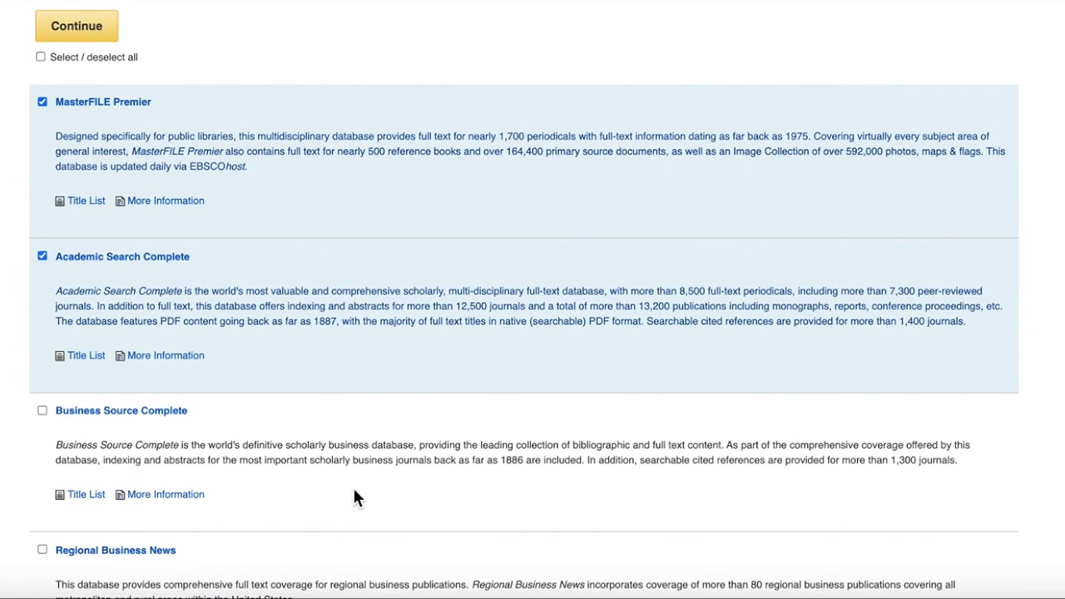
scroll(354, 497, up, 2)
click(76, 150)
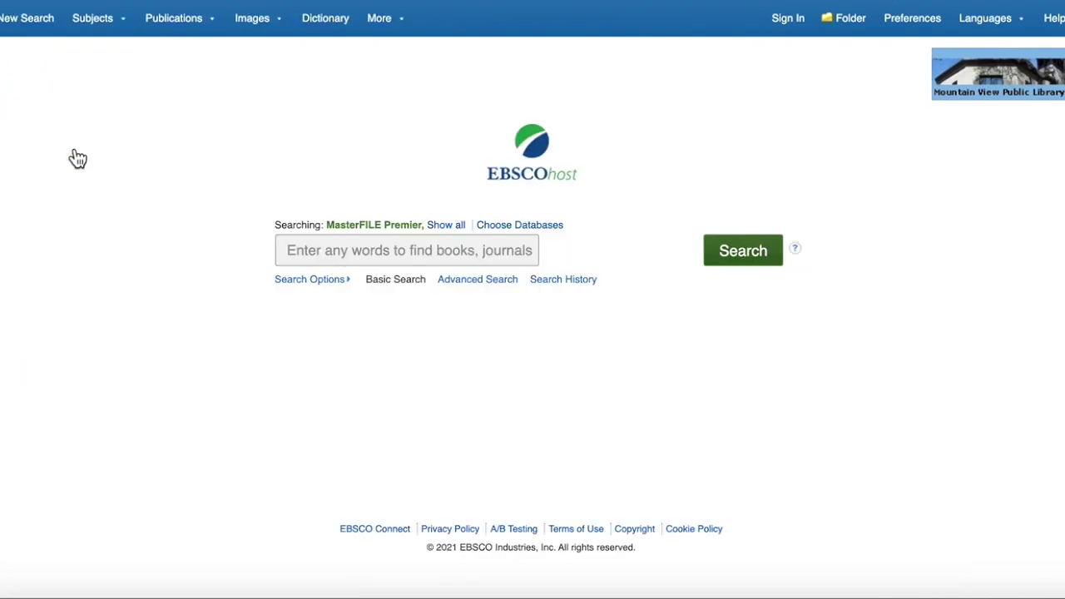
Step: Search for 'homeschooling' in full text, limiting publication dates to 2013–2021 for 480 results
text(h)
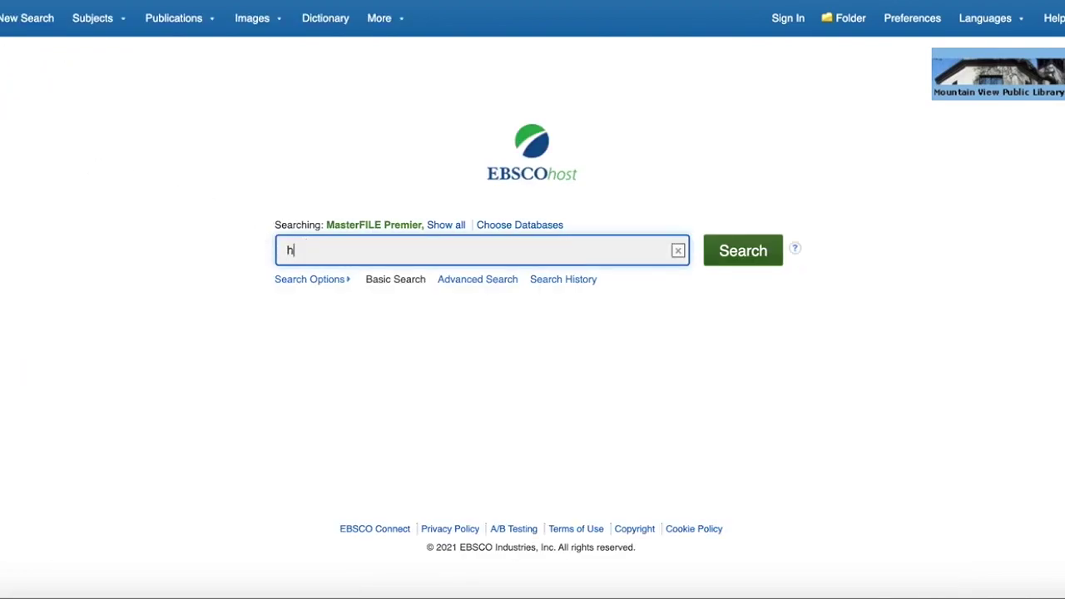
text(omesch)
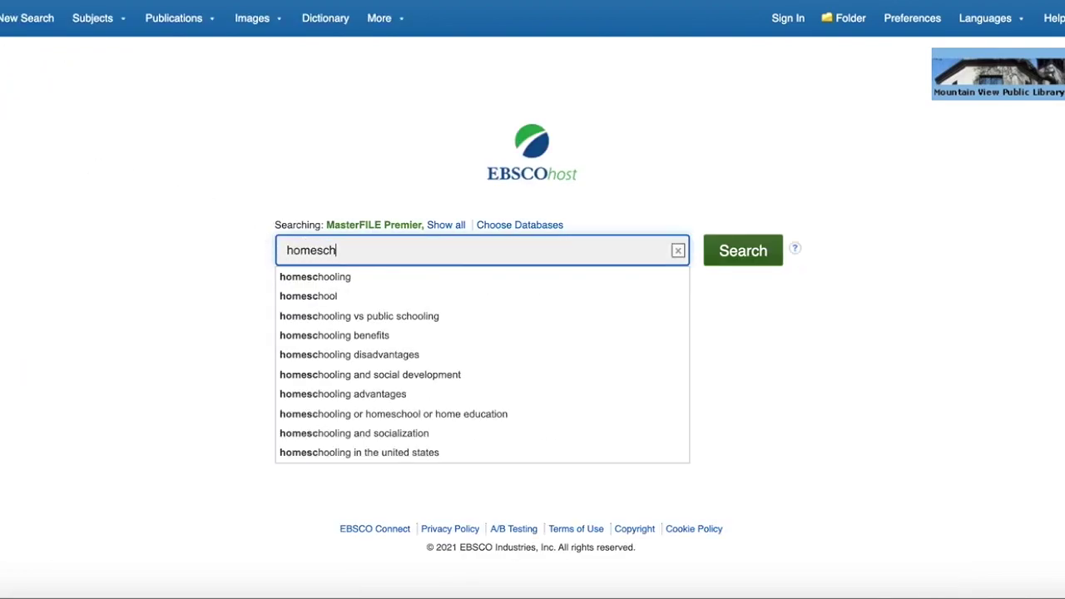
text(ooling)
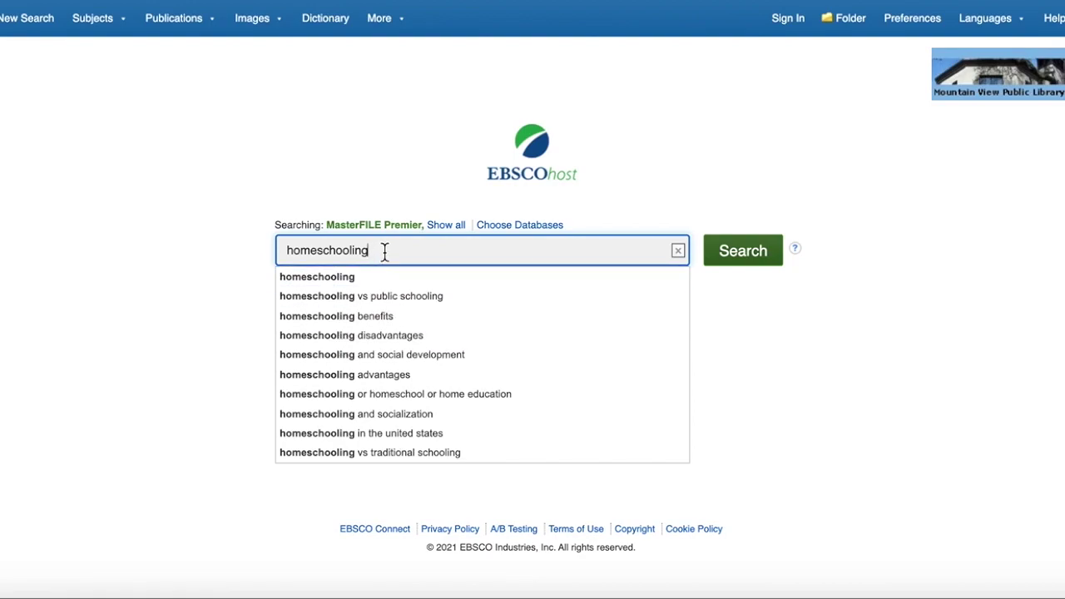
click(730, 261)
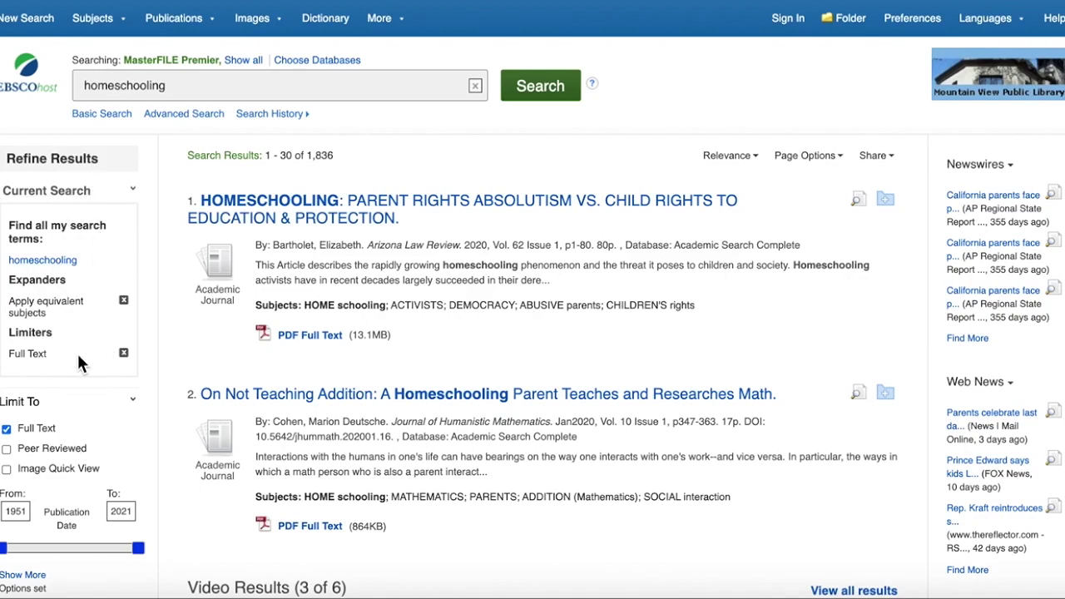
scroll(79, 375, down, 5)
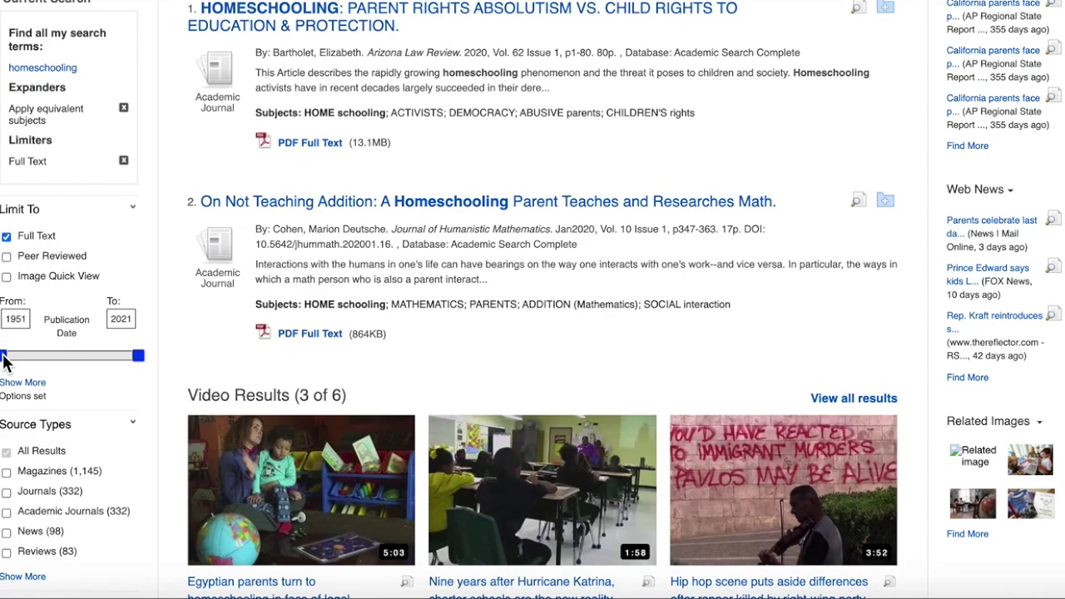
drag(4, 358, 129, 358)
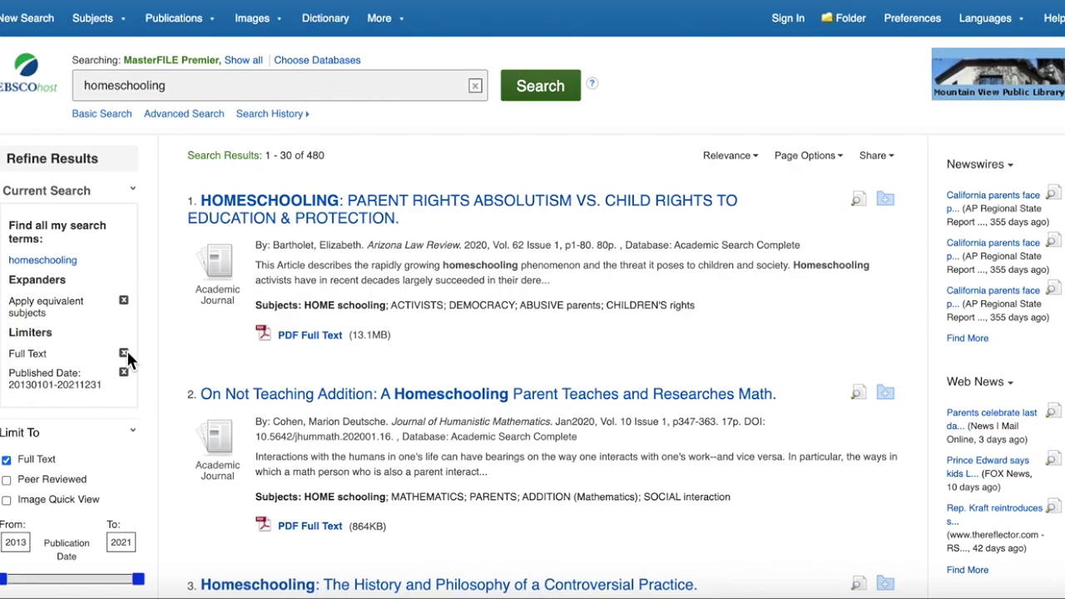
scroll(127, 351, down, 4)
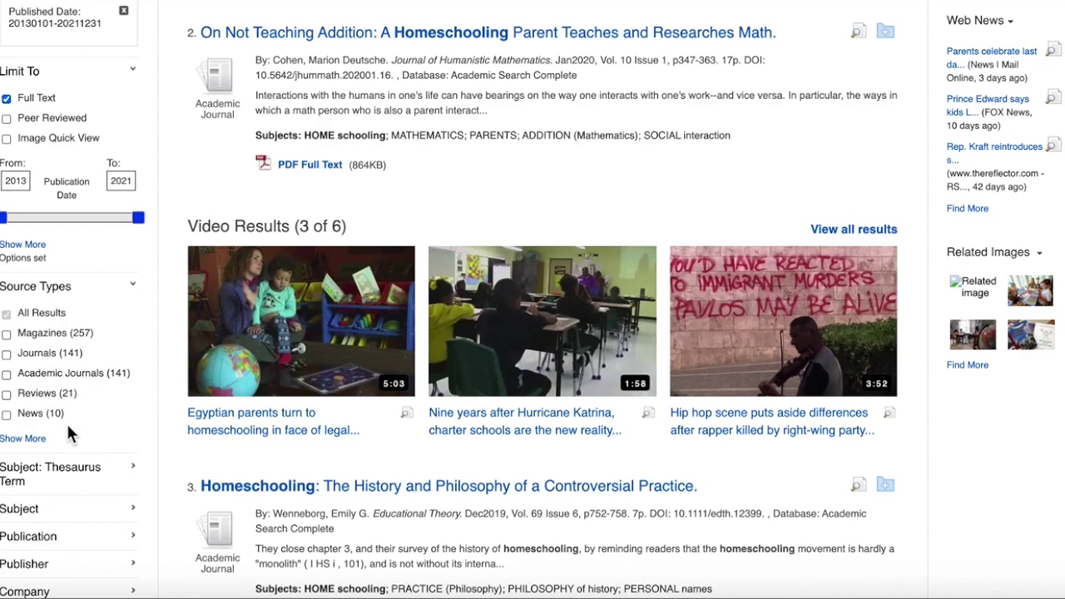
scroll(68, 432, down, 3)
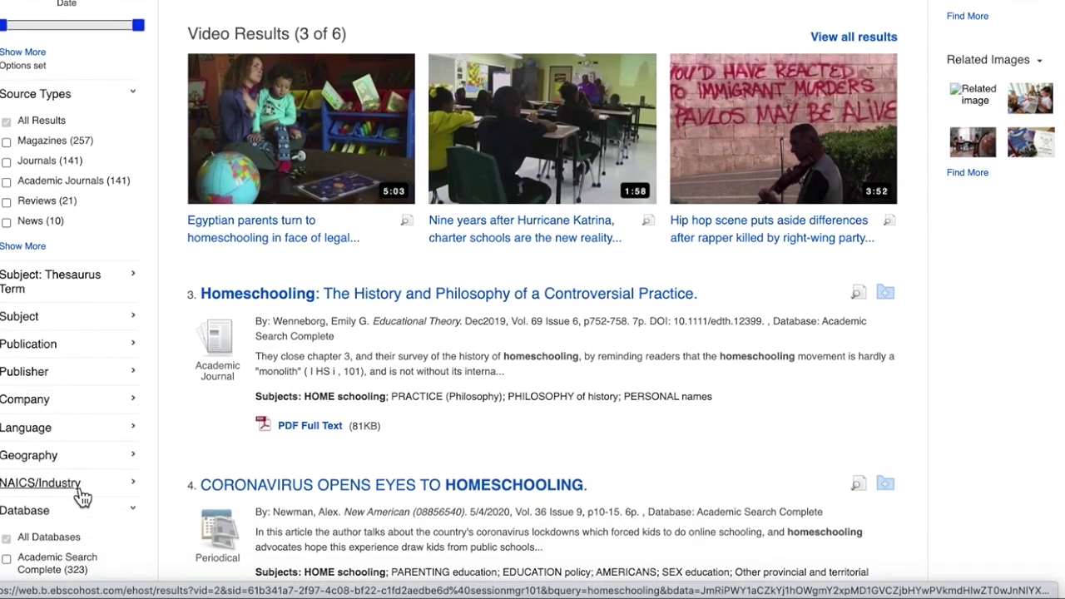
scroll(77, 491, up, 10)
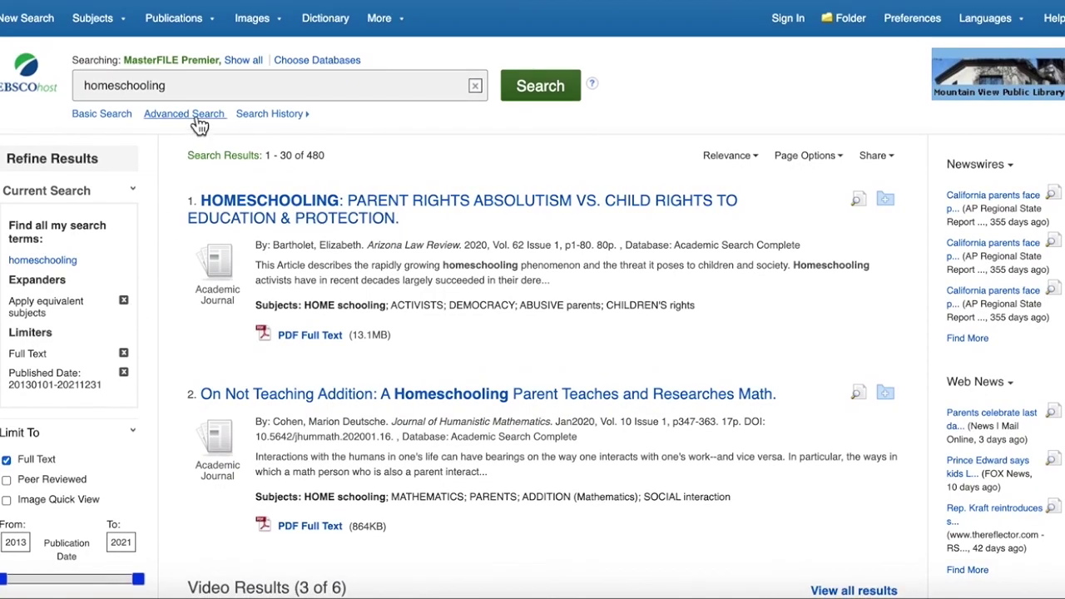
click(184, 114)
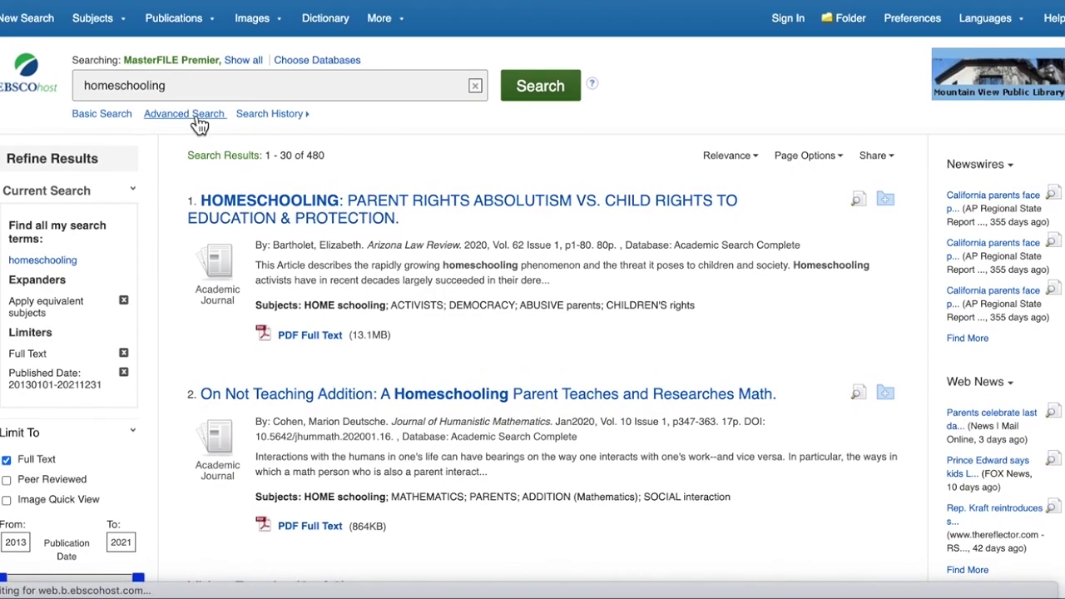
Step: Set Document Type to Editorial for MasterFILE Premier and Academic Search Complete, giving 13 results
scroll(471, 258, down, 7)
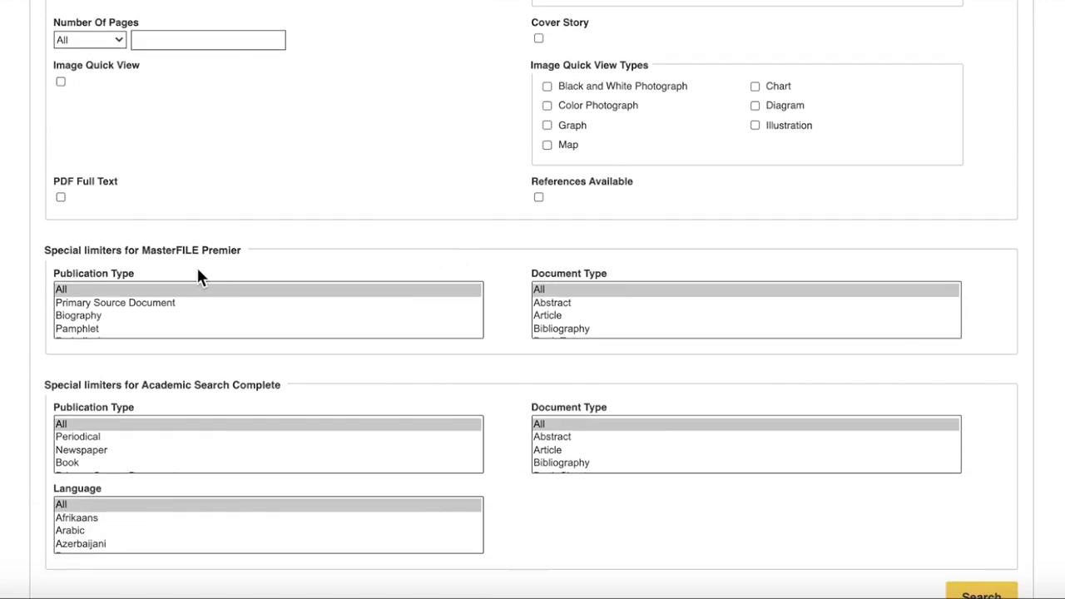
scroll(612, 306, down, 4)
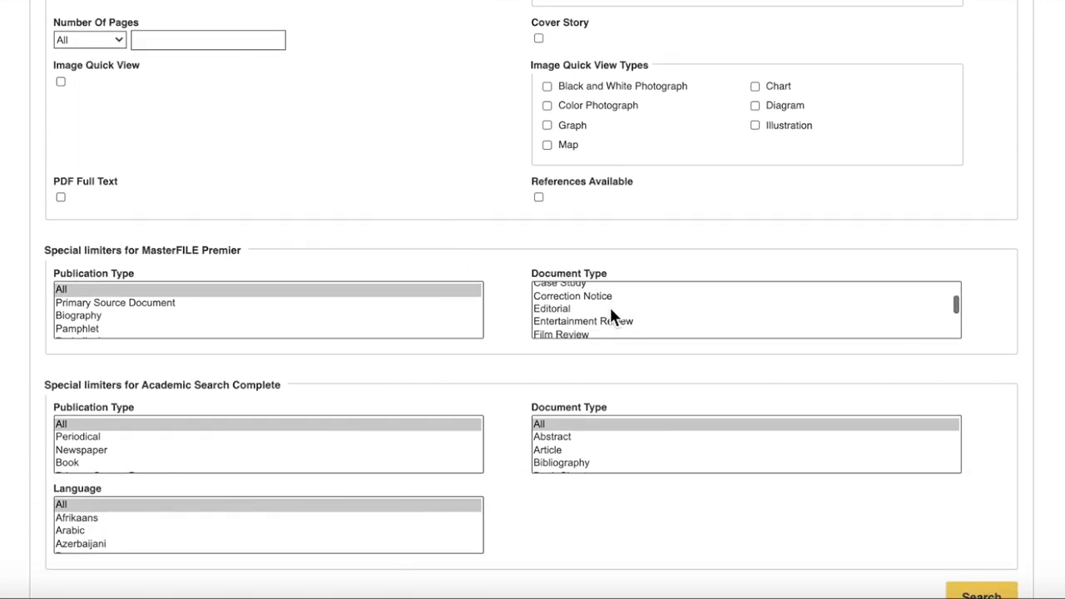
click(616, 302)
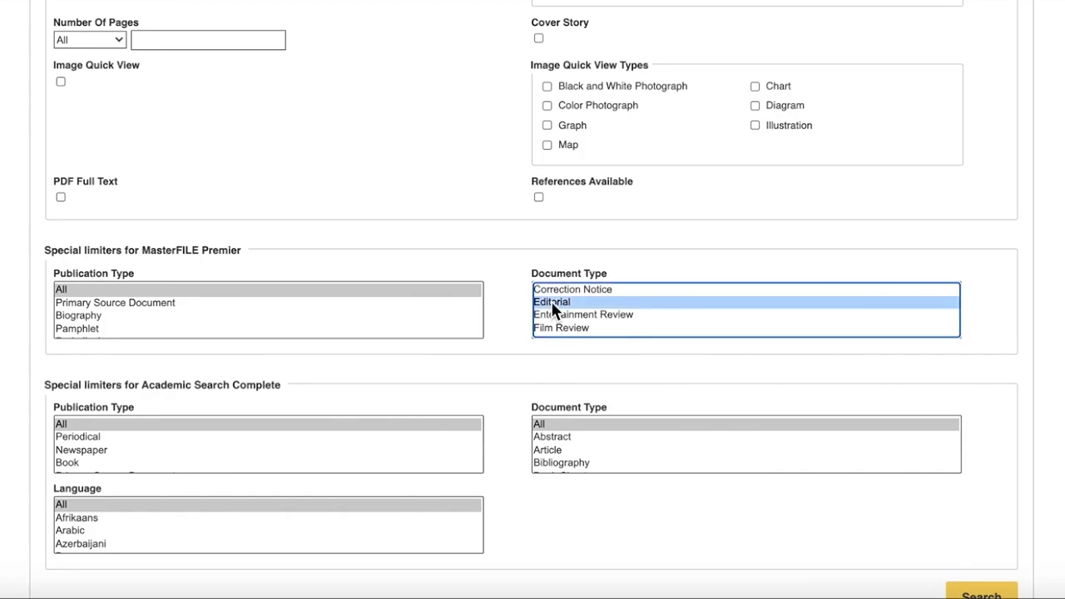
scroll(518, 320, down, 1)
scroll(560, 354, down, 3)
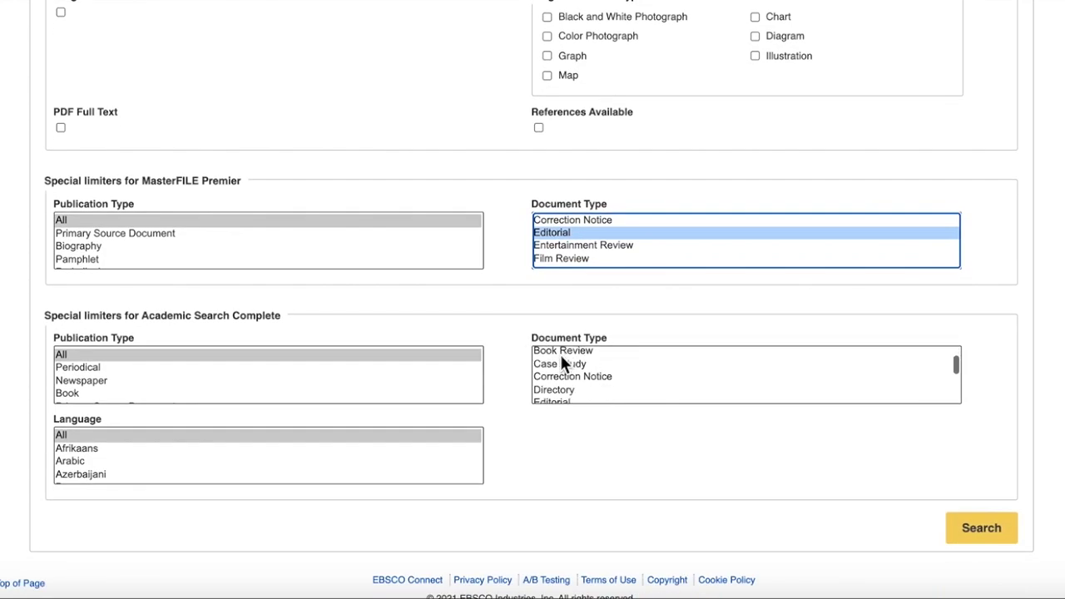
click(558, 356)
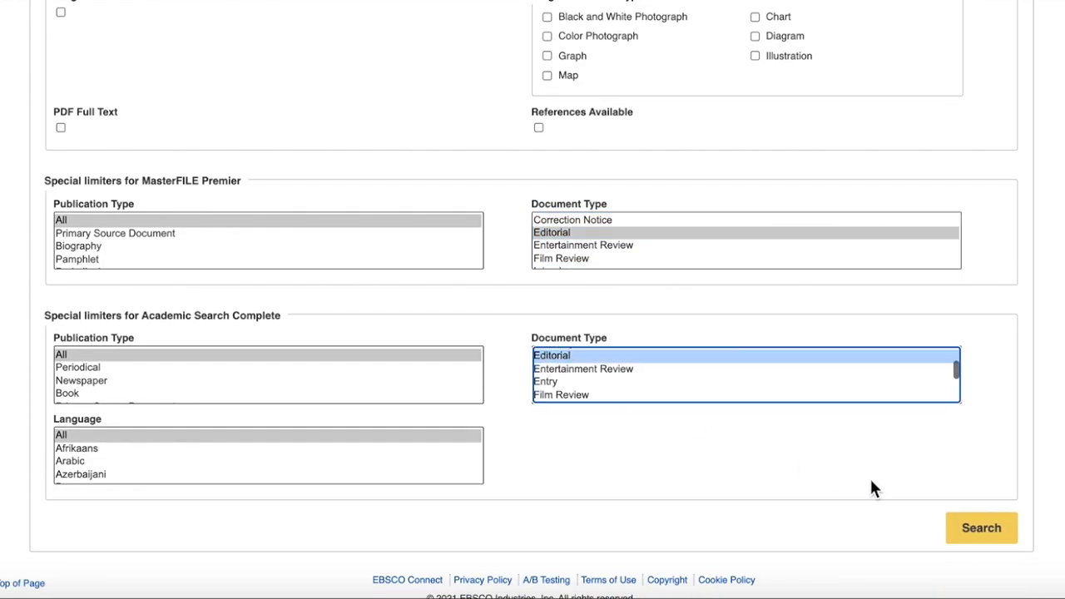
click(973, 527)
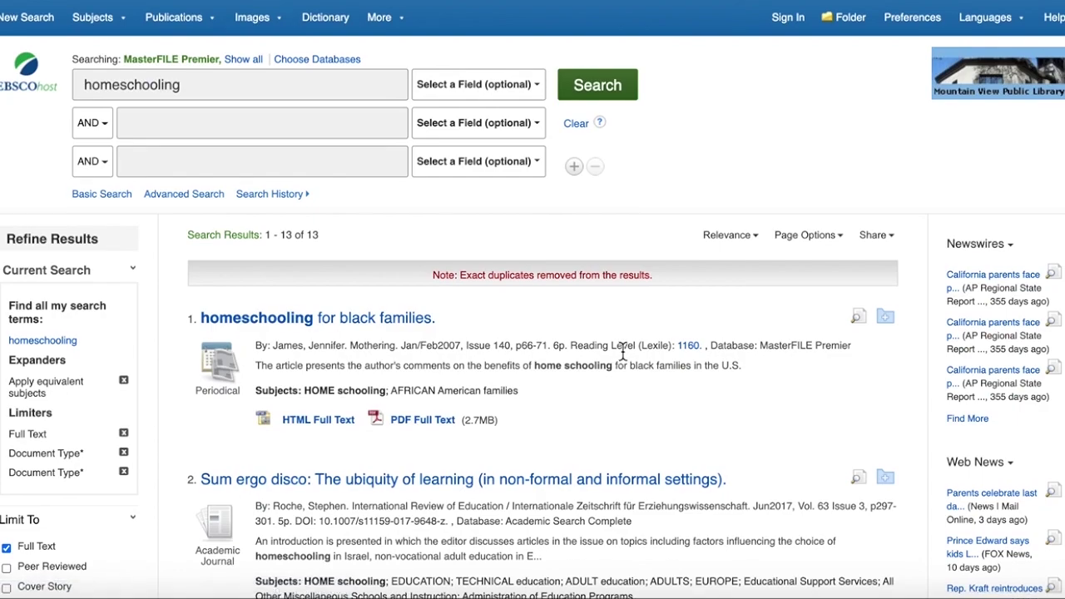
Step: Open the detailed record for result 3, 'Registration of children for homeschooling is an outrage.'
scroll(624, 356, down, 3)
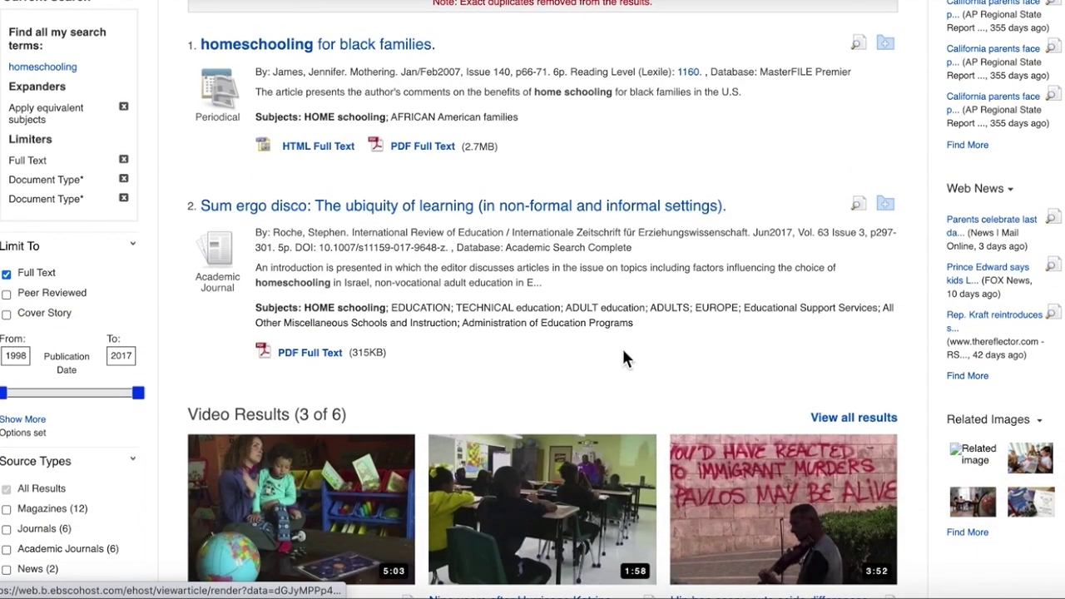
scroll(628, 360, down, 3)
scroll(629, 359, down, 5)
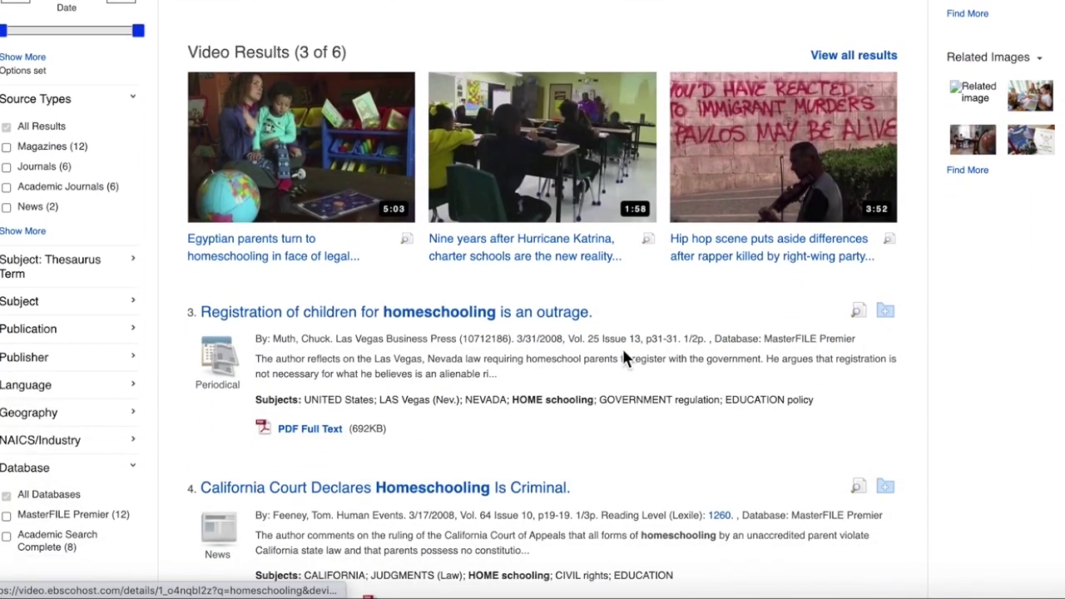
scroll(628, 359, down, 4)
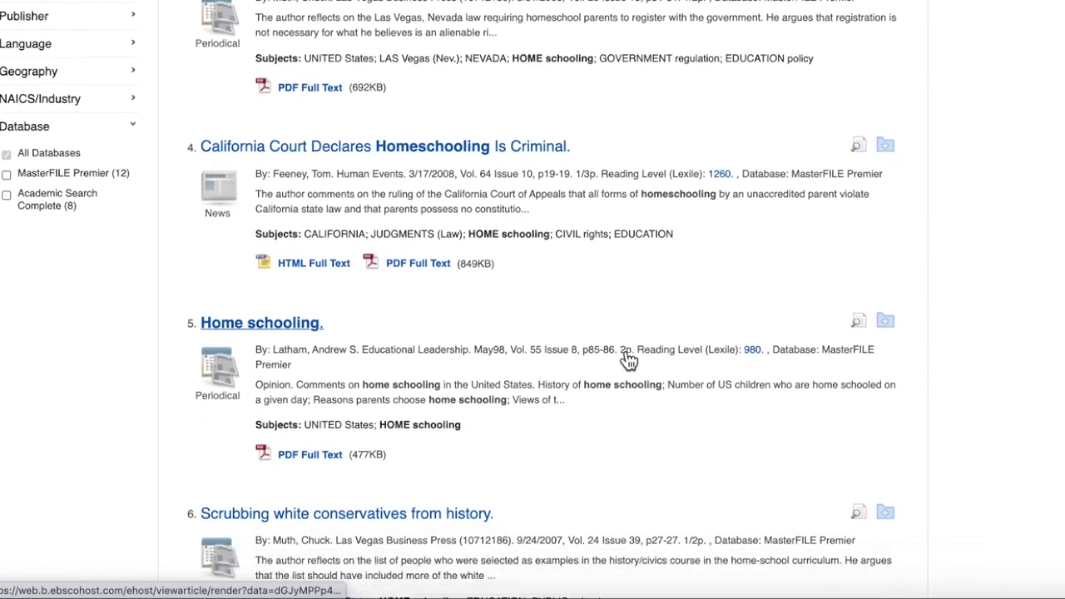
scroll(625, 351, down, 3)
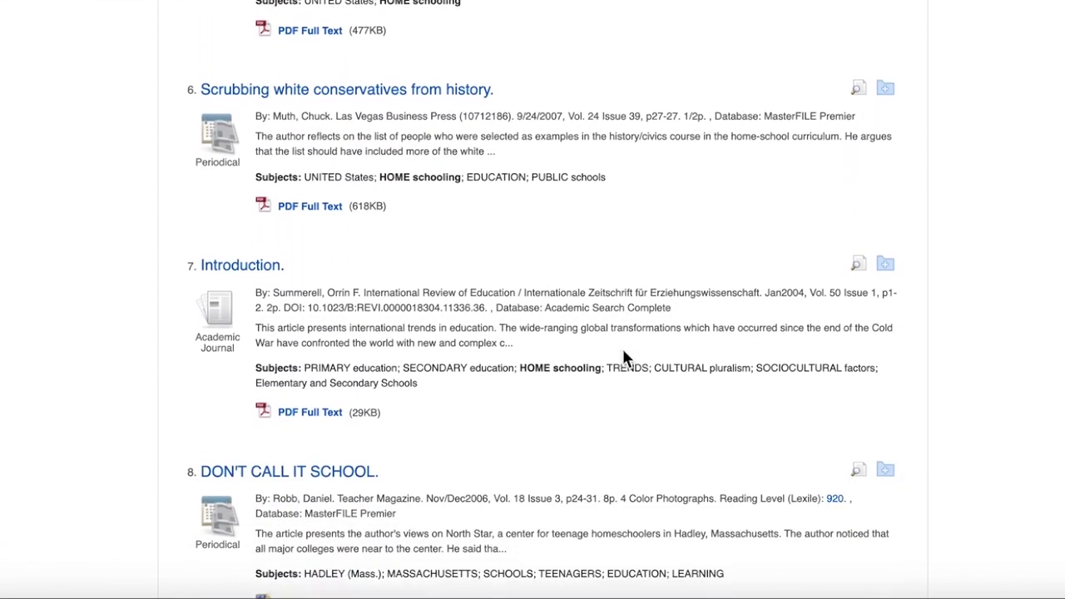
scroll(625, 351, up, 6)
scroll(625, 358, up, 5)
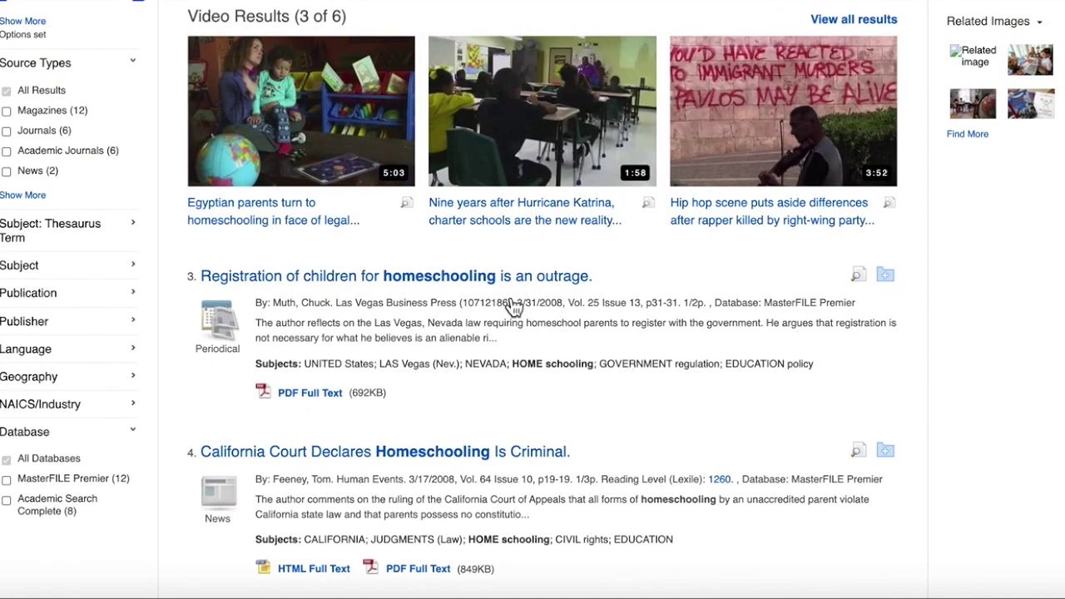
click(495, 283)
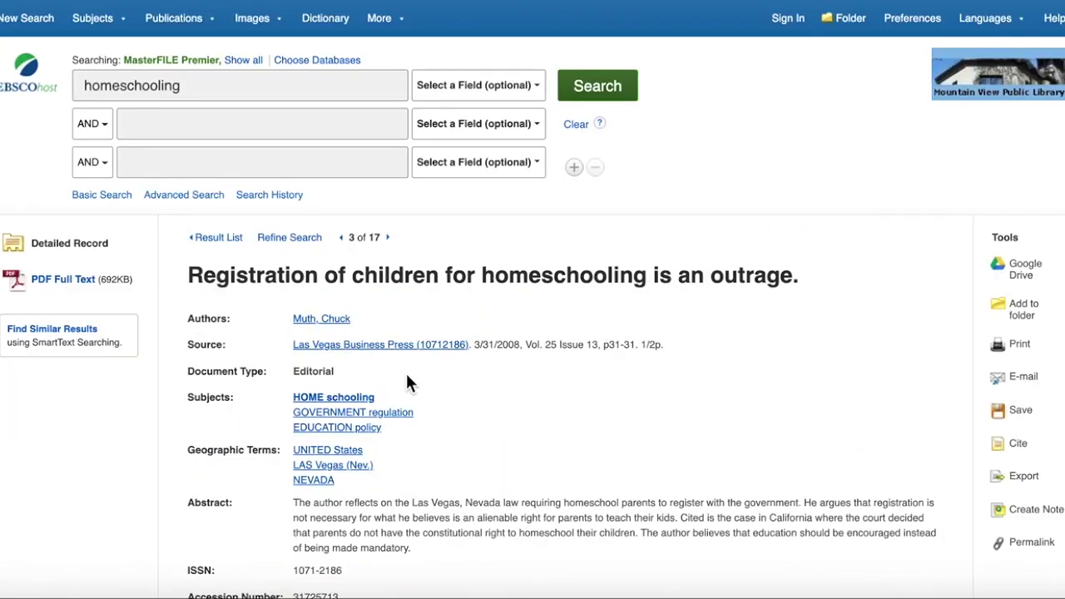
Step: Review the editorial's ABNT, AMA, MLA, Vancouver, Harvard and Chicago citations, then search the HOME schooling subject
scroll(410, 377, down, 3)
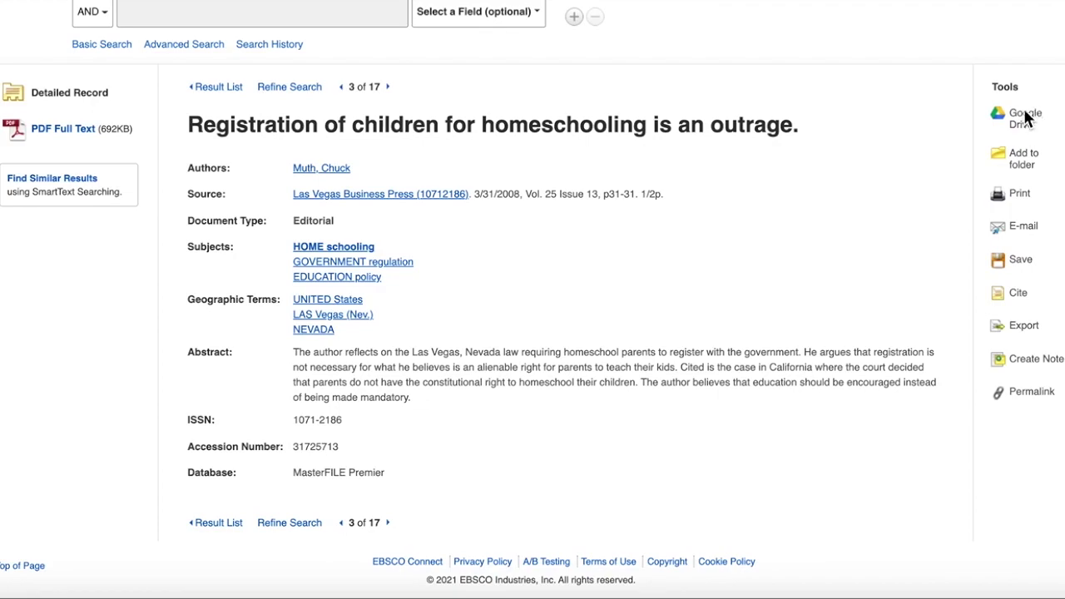
click(1021, 299)
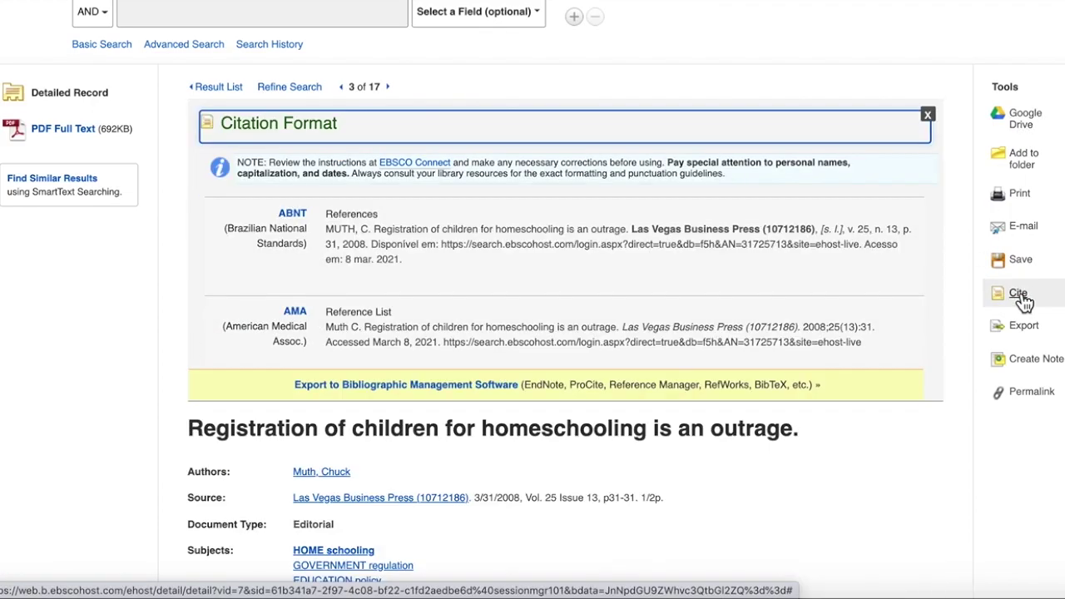
scroll(550, 259, down, 10)
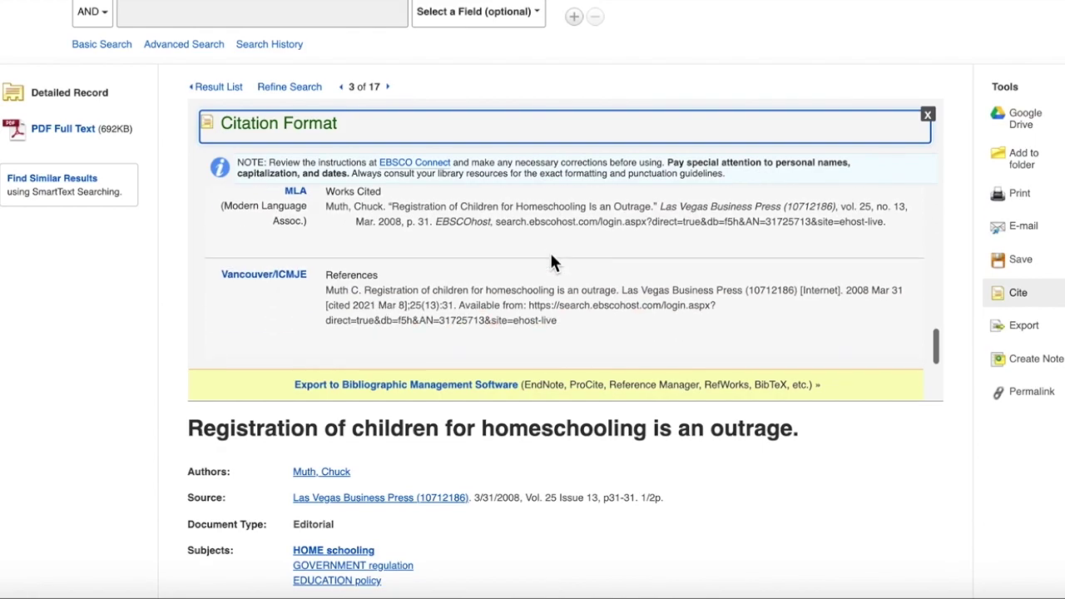
scroll(551, 255, down, 3)
scroll(551, 256, up, 5)
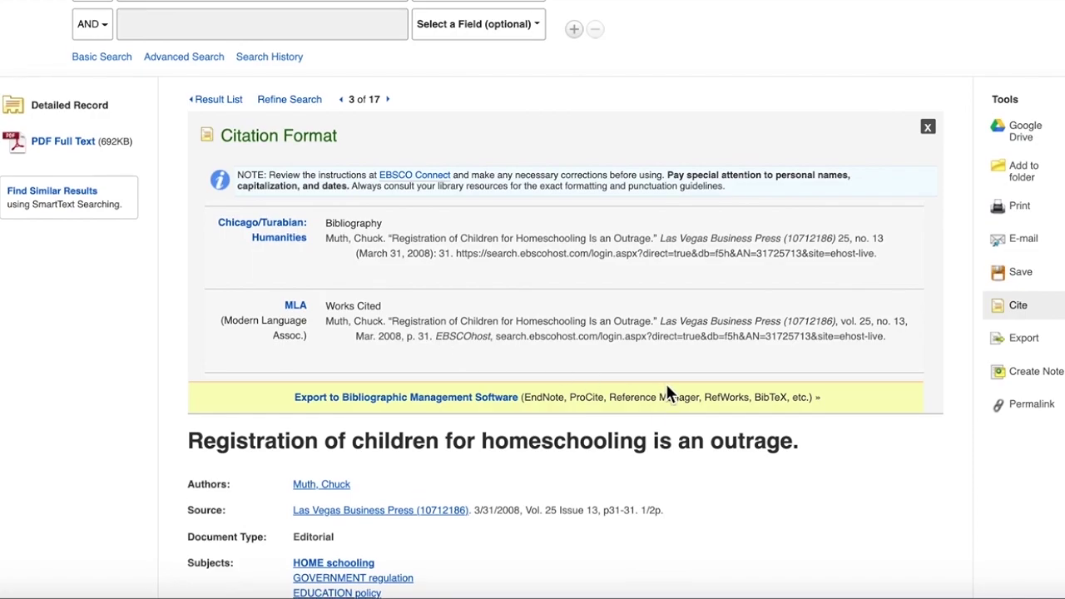
scroll(666, 387, down, 3)
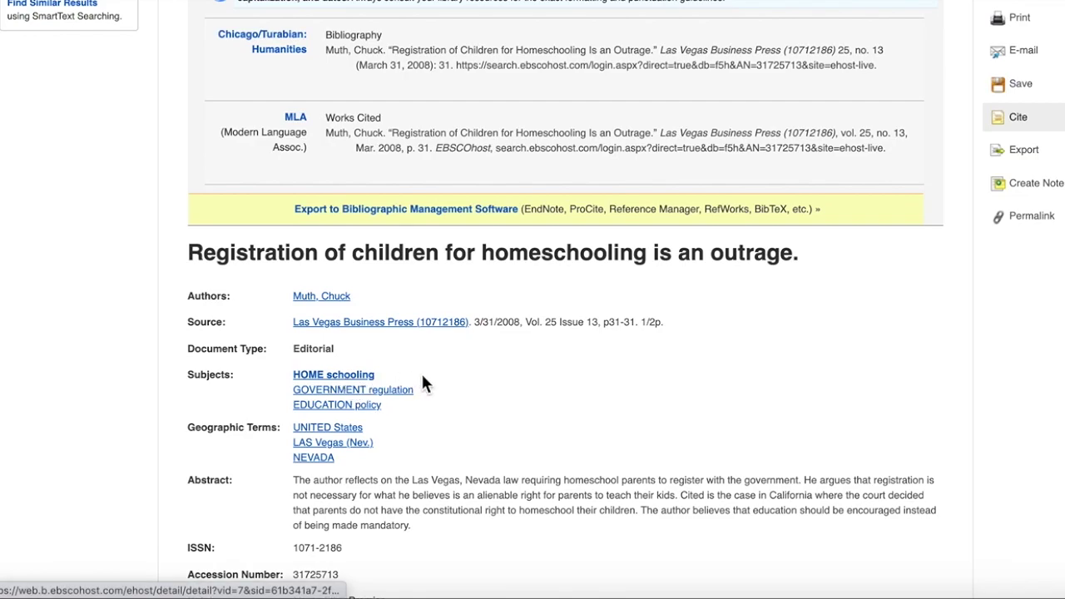
scroll(421, 372, up, 5)
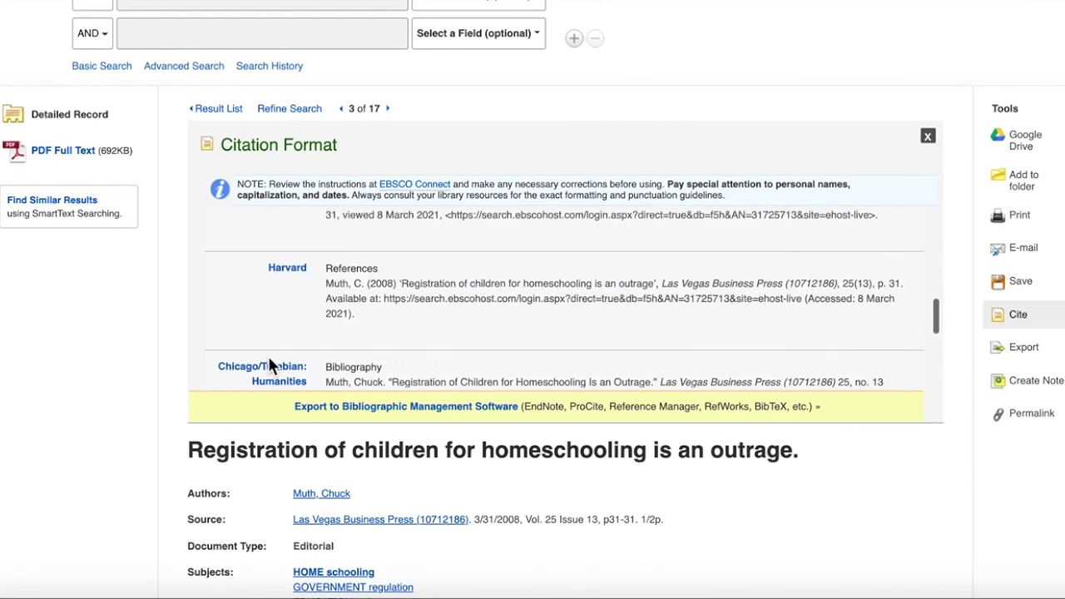
scroll(114, 367, up, 3)
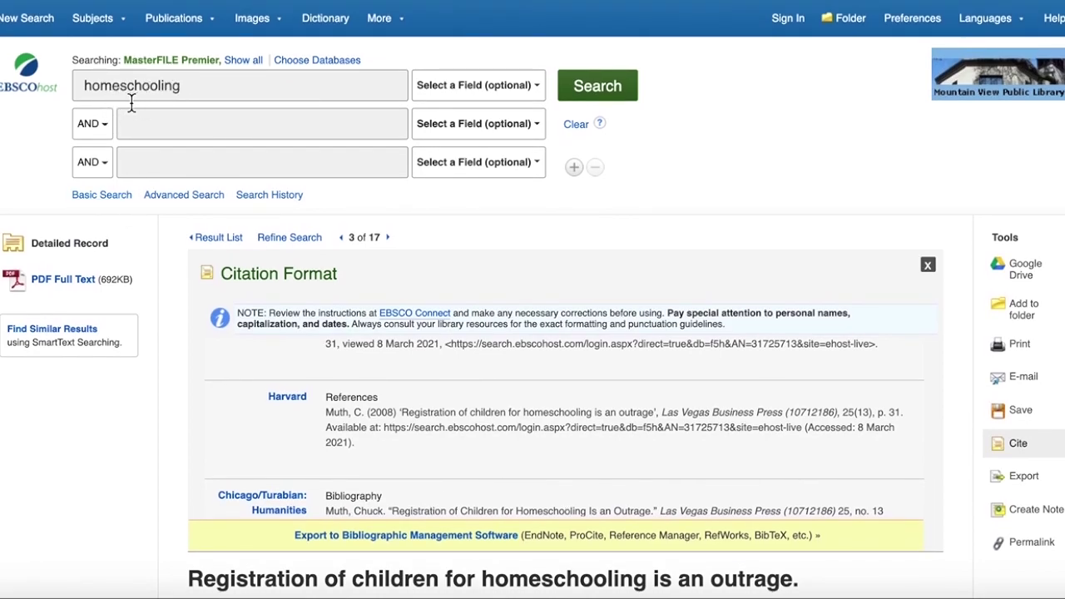
scroll(122, 418, down, 5)
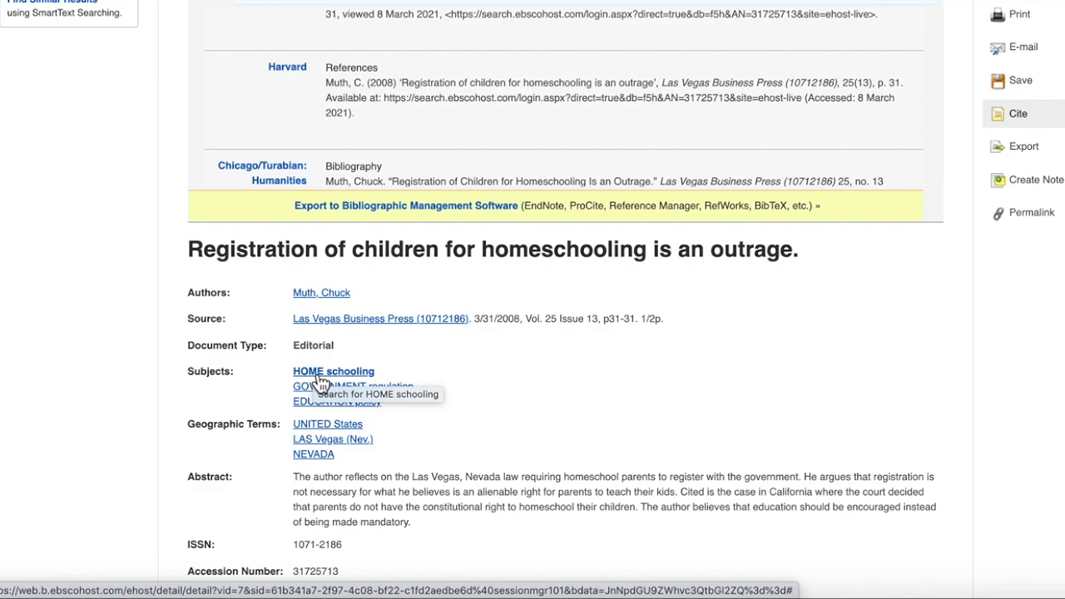
click(318, 376)
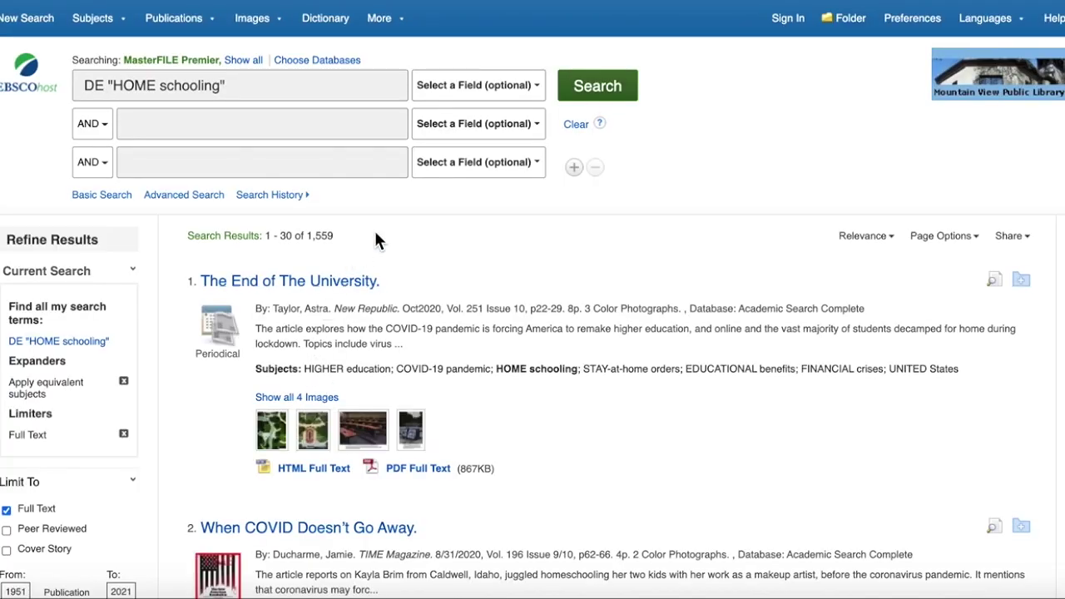
Step: Browse the 1,559 HOME schooling results, then return to the library's Online Databases page
scroll(374, 228, down, 4)
scroll(376, 237, down, 4)
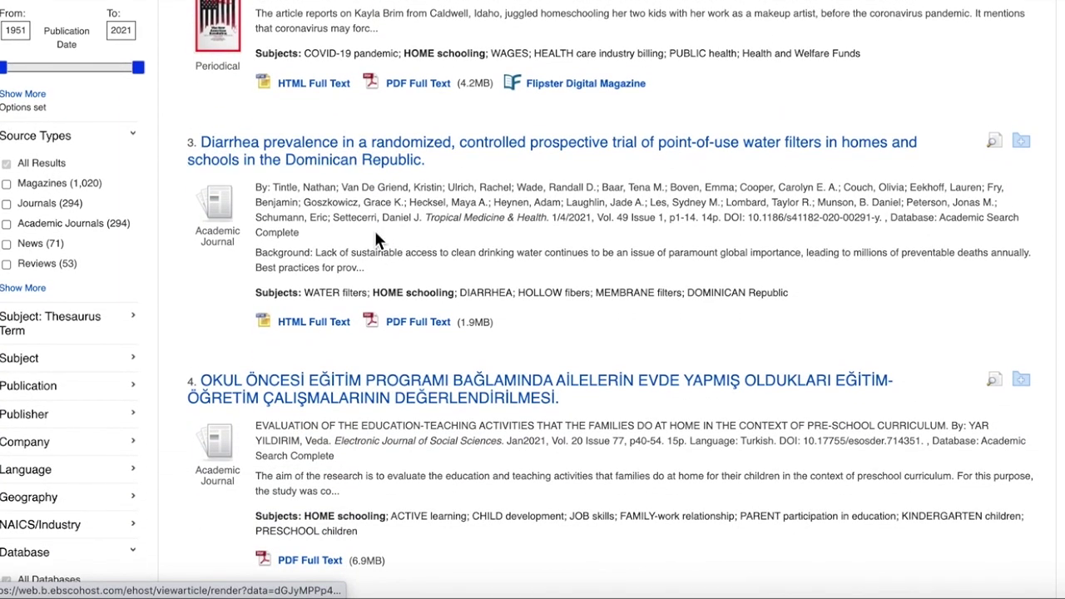
scroll(422, 308, down, 2)
scroll(422, 308, down, 3)
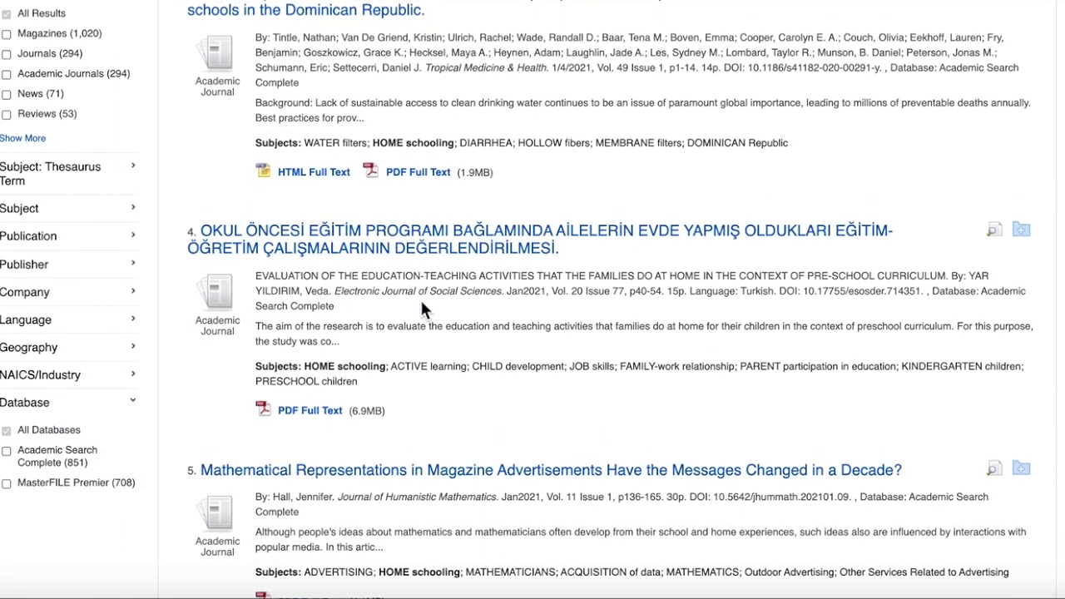
scroll(422, 308, down, 2)
scroll(422, 308, down, 5)
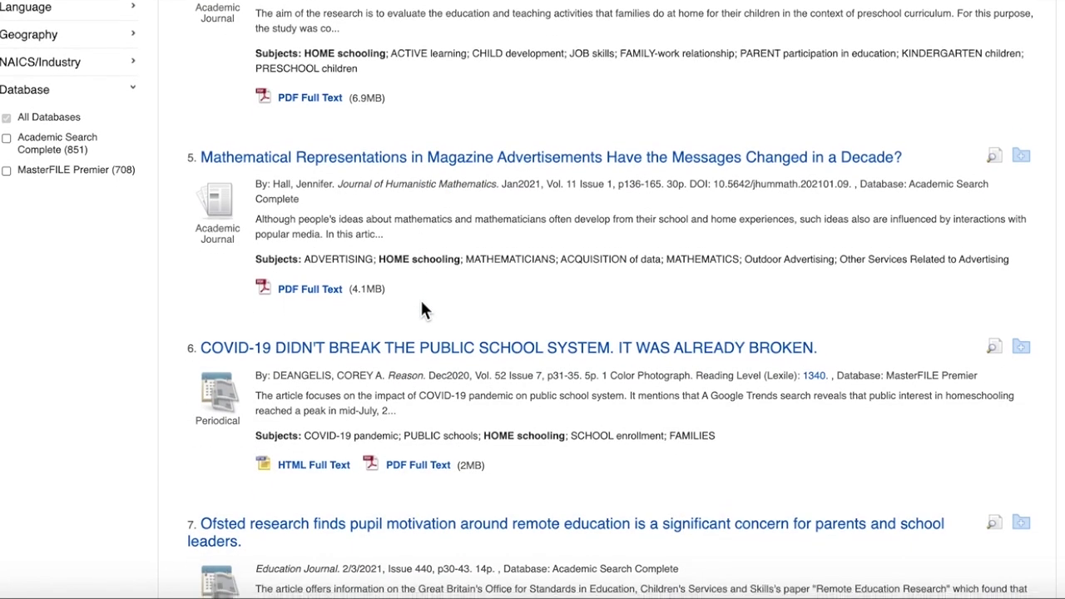
scroll(422, 310, down, 2)
scroll(422, 310, down, 2)
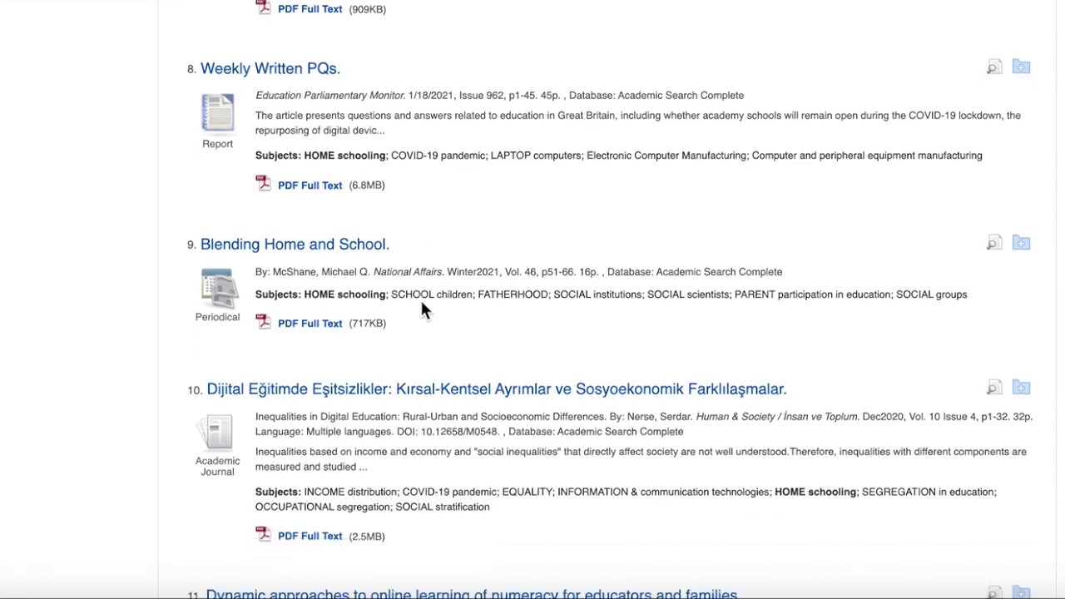
scroll(422, 310, up, 16)
scroll(422, 309, up, 6)
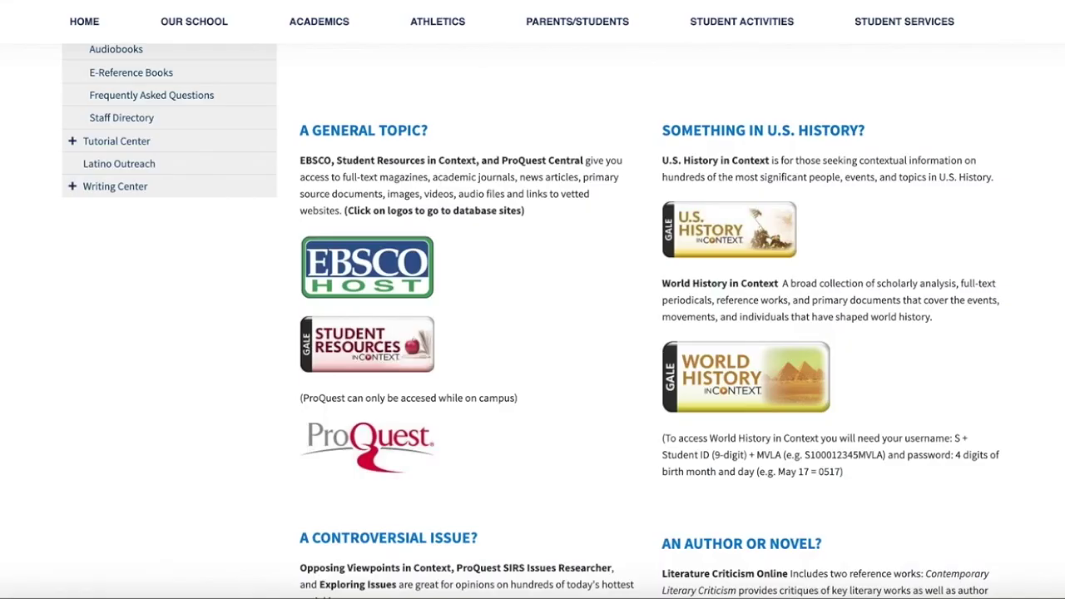
scroll(458, 198, down, 3)
scroll(458, 202, down, 4)
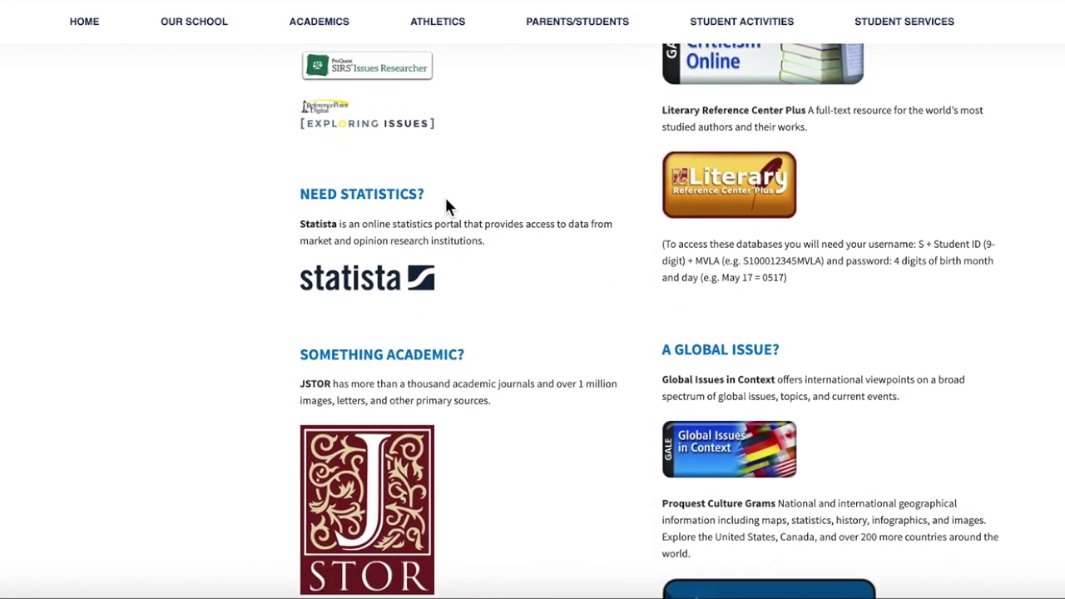
Step: Go to the Los Altos High School Library home page from the sidebar
scroll(358, 299, down, 2)
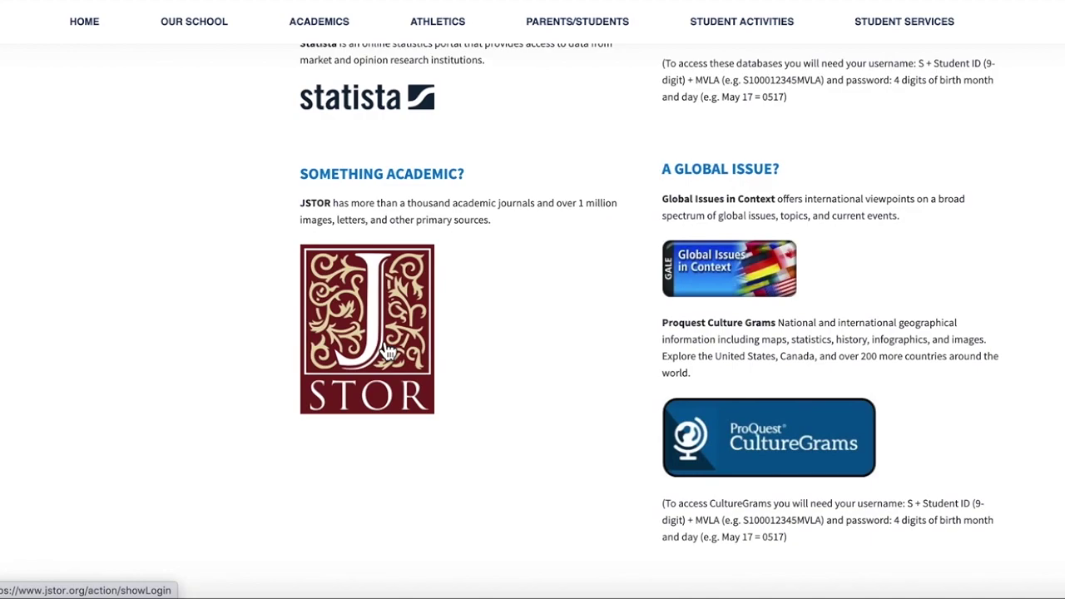
scroll(388, 352, up, 3)
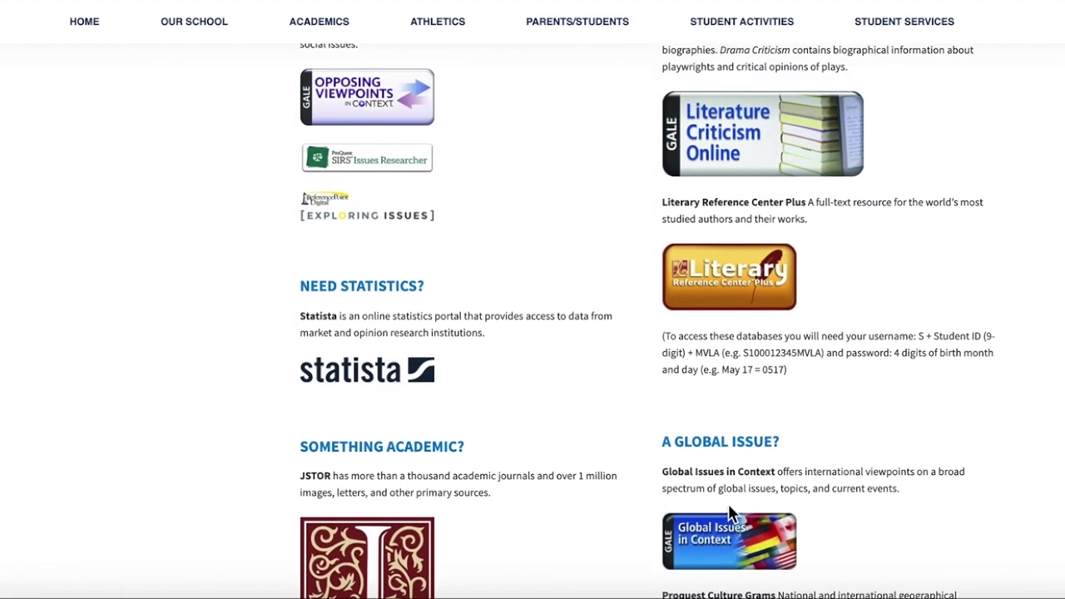
scroll(738, 469, up, 2)
scroll(740, 462, up, 6)
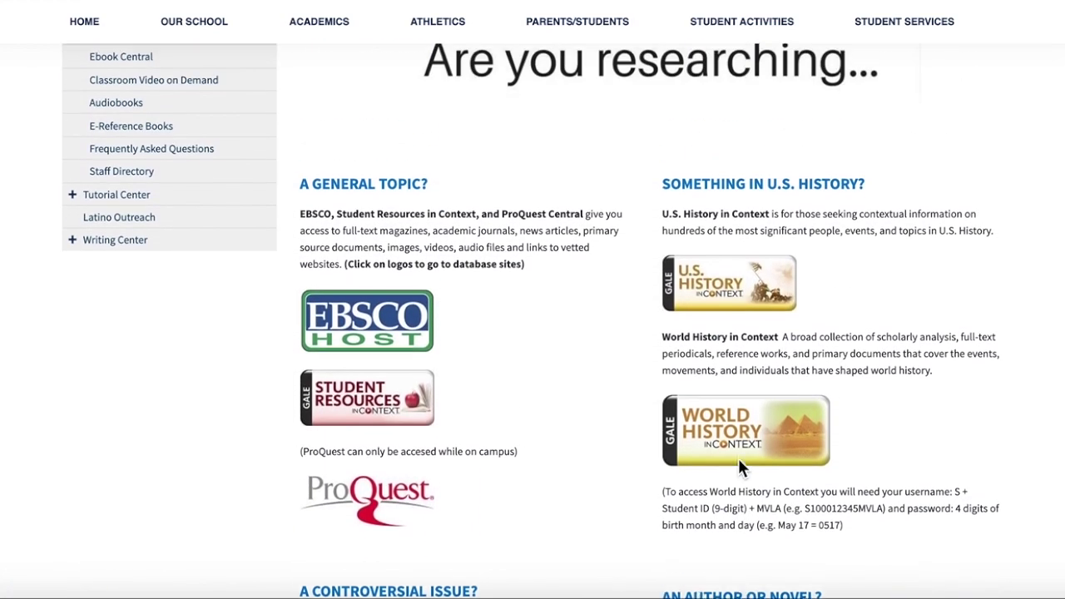
scroll(745, 471, up, 2)
scroll(741, 464, down, 4)
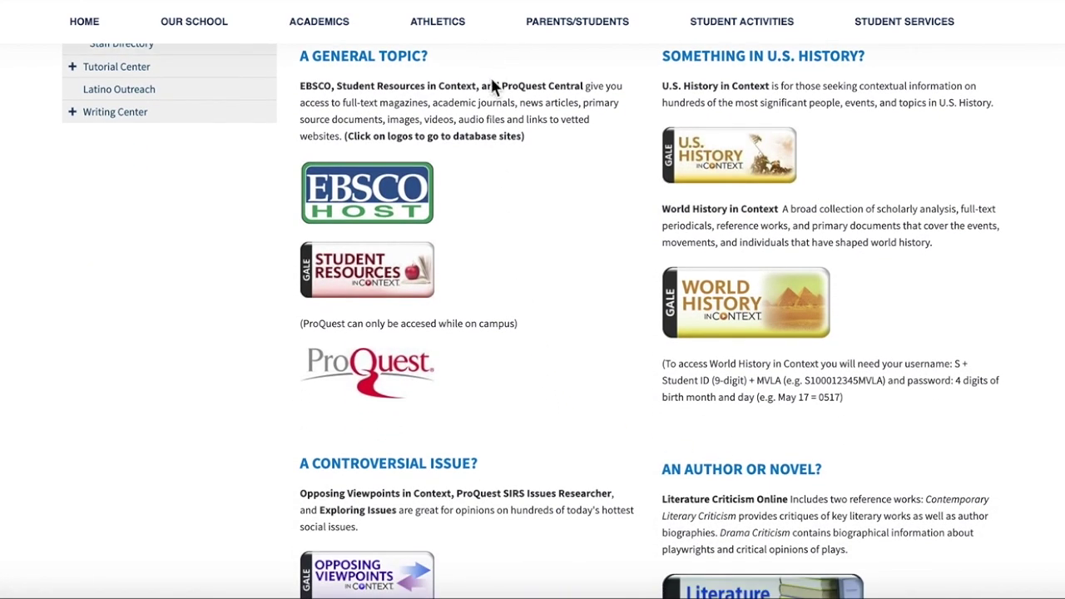
scroll(148, 197, up, 4)
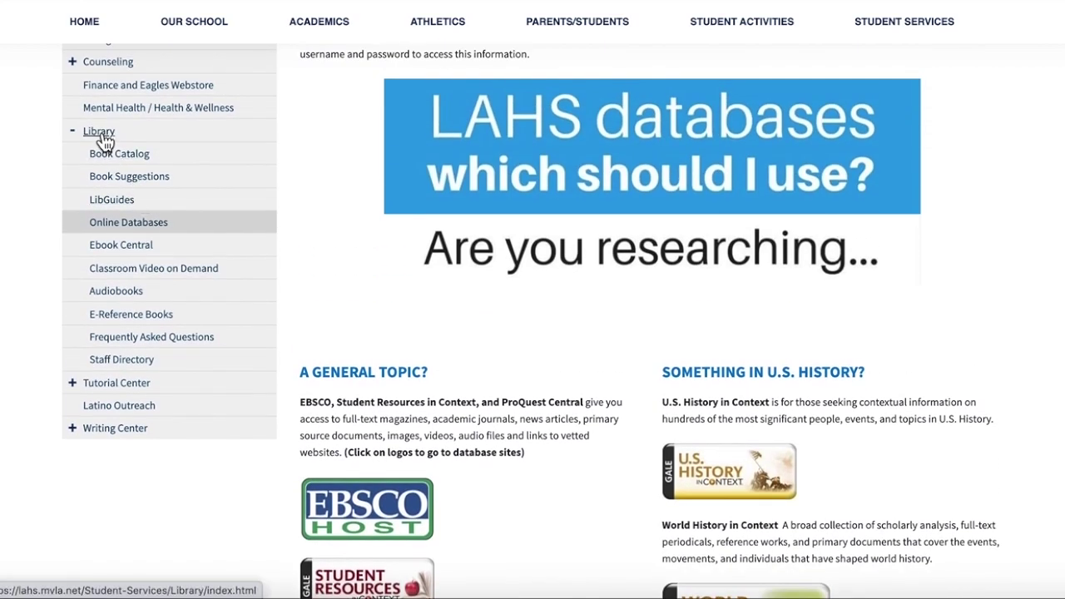
click(101, 140)
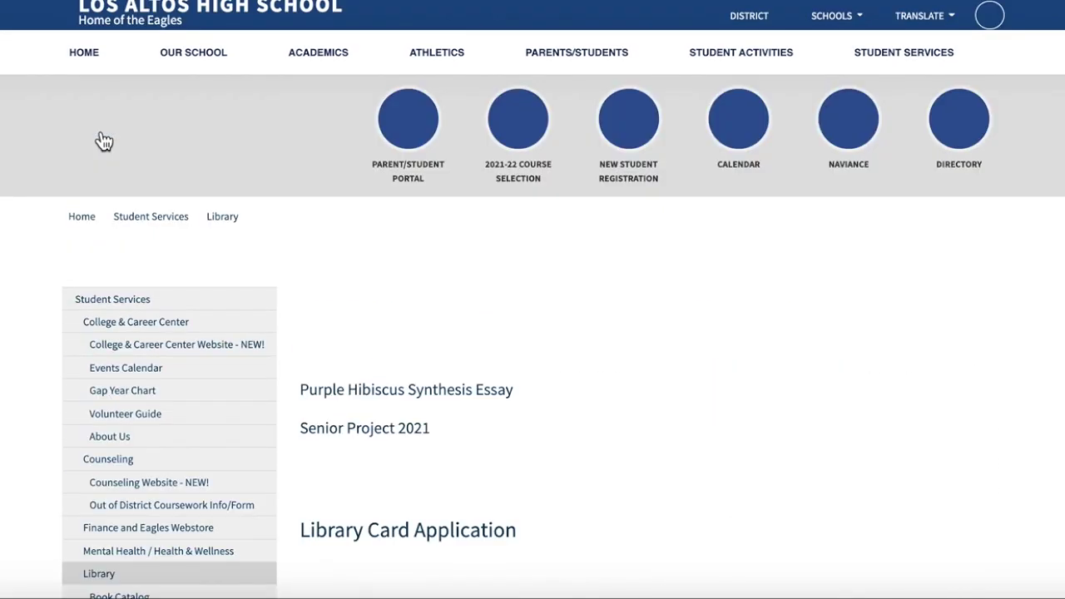
Step: Open the Research Project Help Form from the Research Help section
scroll(433, 316, down, 5)
scroll(433, 318, down, 12)
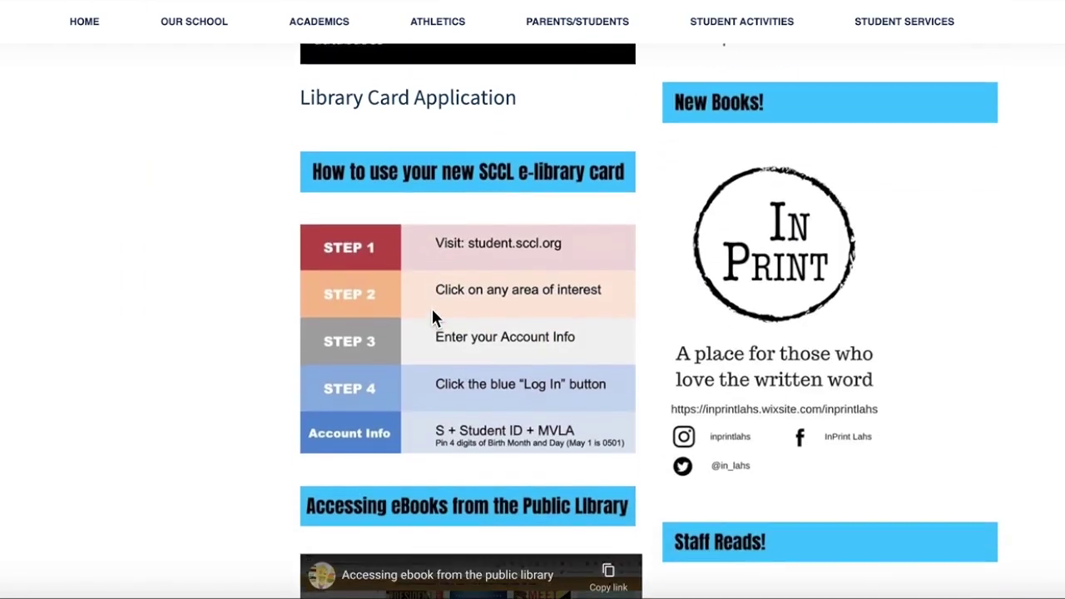
scroll(432, 310, down, 5)
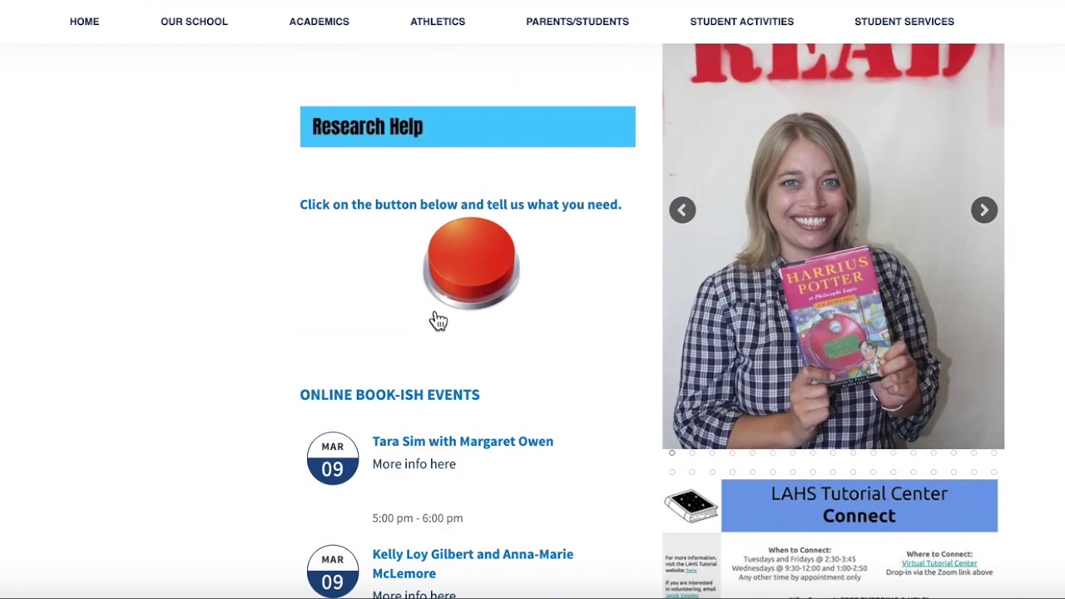
click(487, 268)
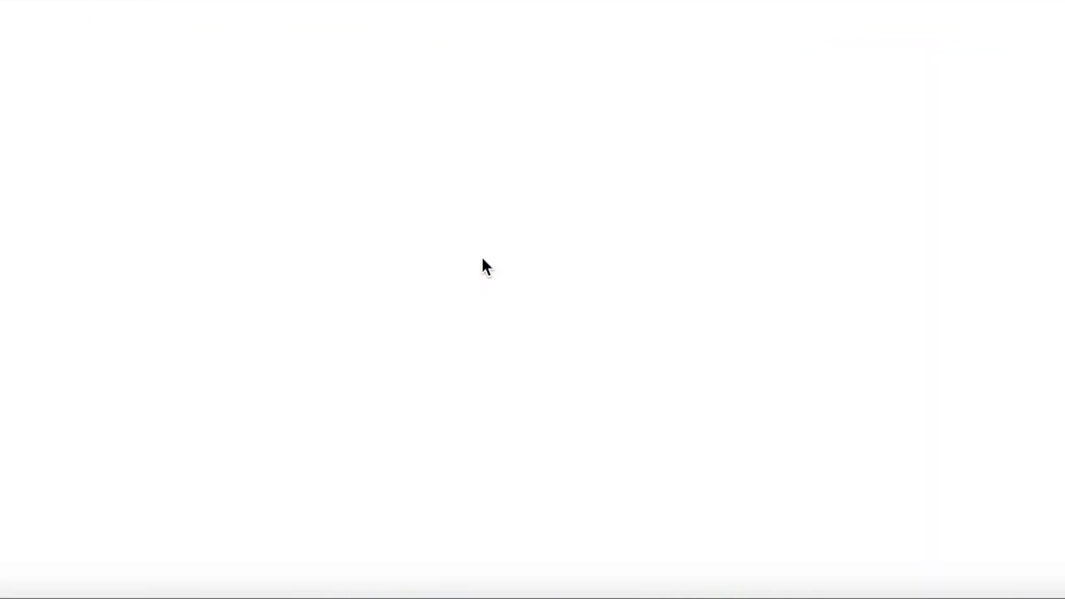